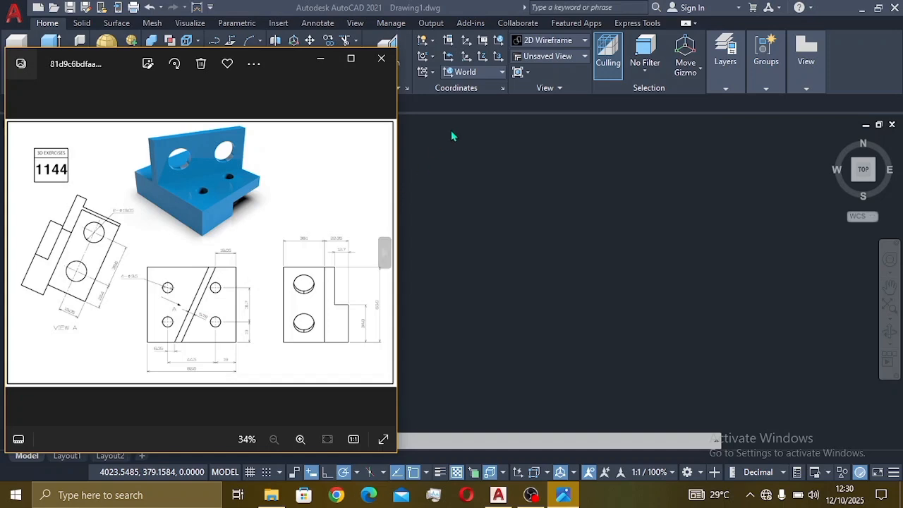
Step: Zoom in and back out on the exercise 1144 reference image in Photos
scroll(185, 231, "up", 4)
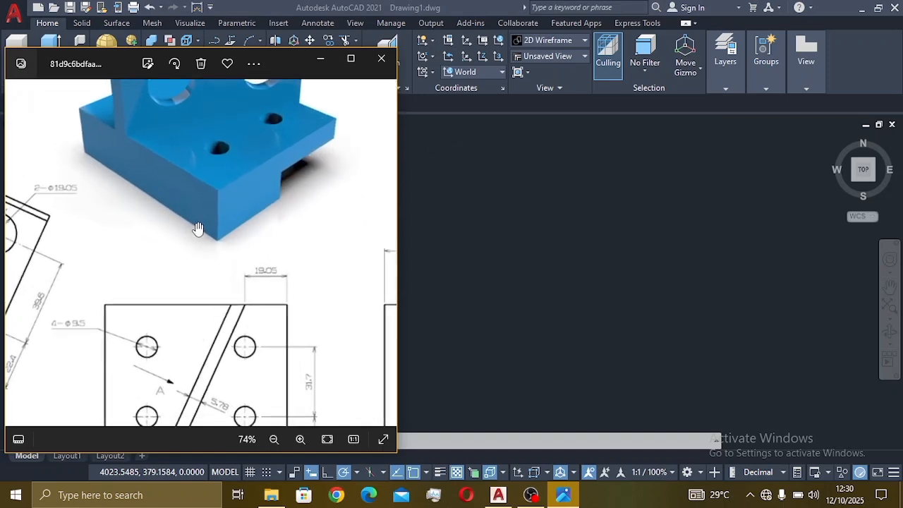
scroll(192, 229, "down", 4)
Step: Switch the empty AutoCAD drawing to the SE Isometric view
left_click(436, 186)
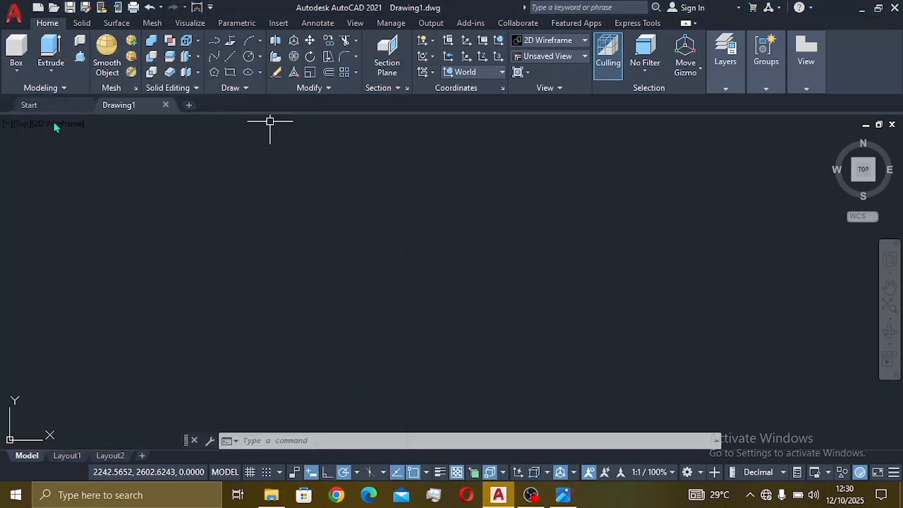
left_click(22, 127)
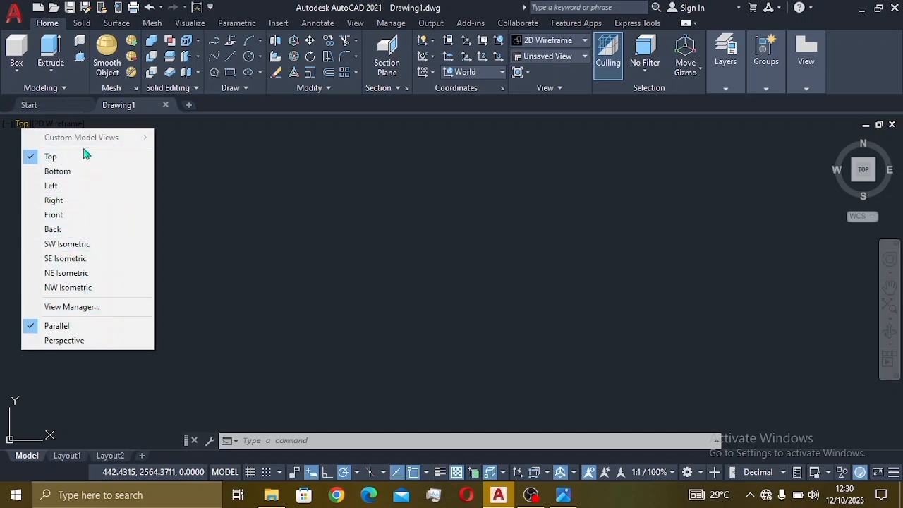
left_click(79, 261)
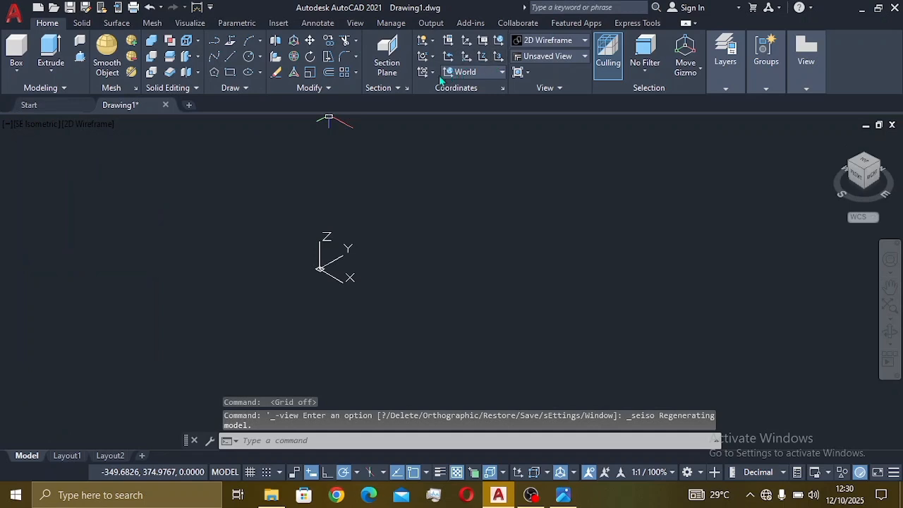
Step: Set the UCS to Right and bring the exercise 1144 reference back up
left_click(476, 72)
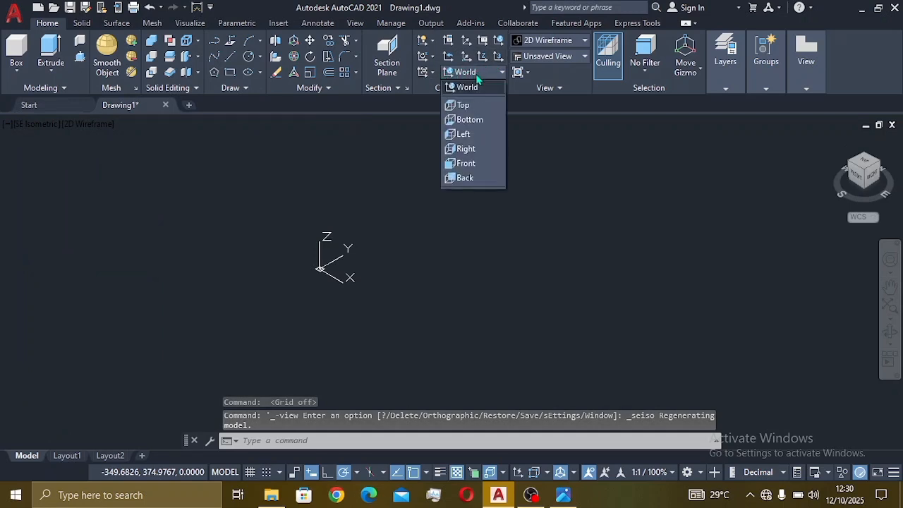
left_click(459, 150)
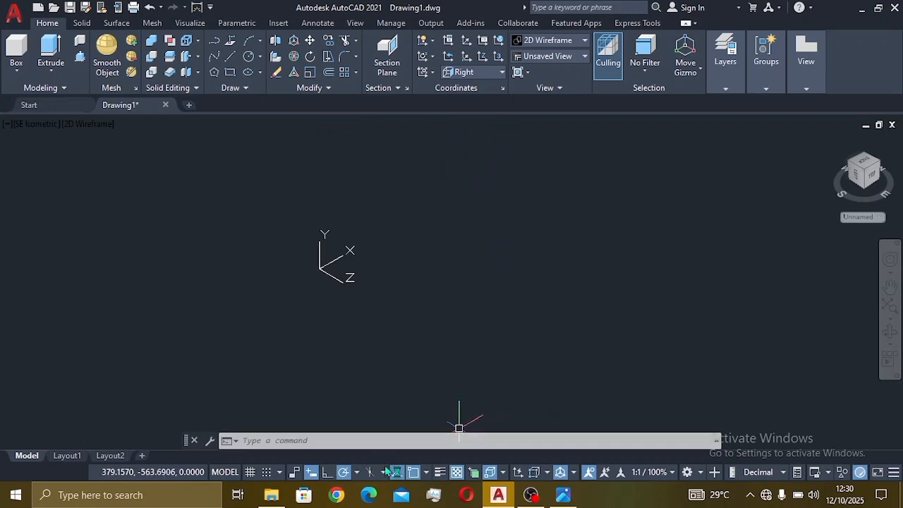
left_click(563, 495)
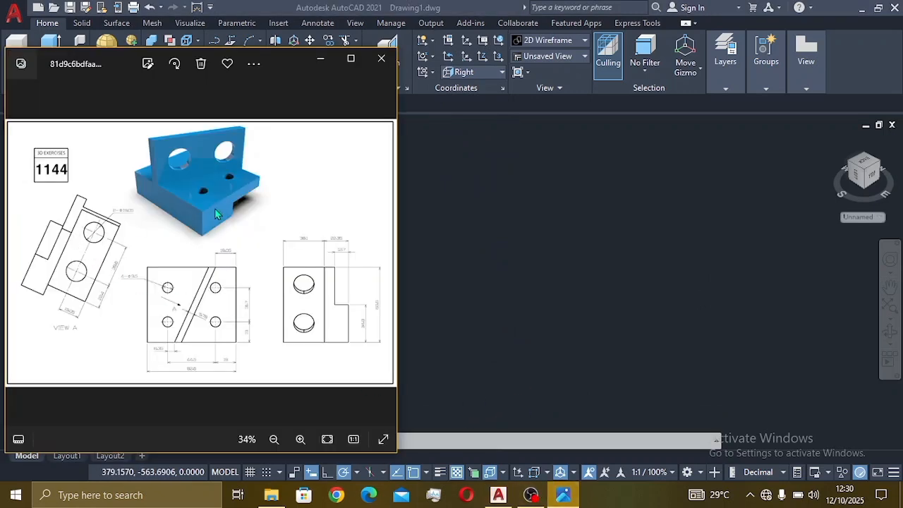
Step: Zoom and pan the reference to read side-view dimensions 38.1, 22.35, 12.7, 69.9 and 34.9
scroll(233, 207, "up", 3)
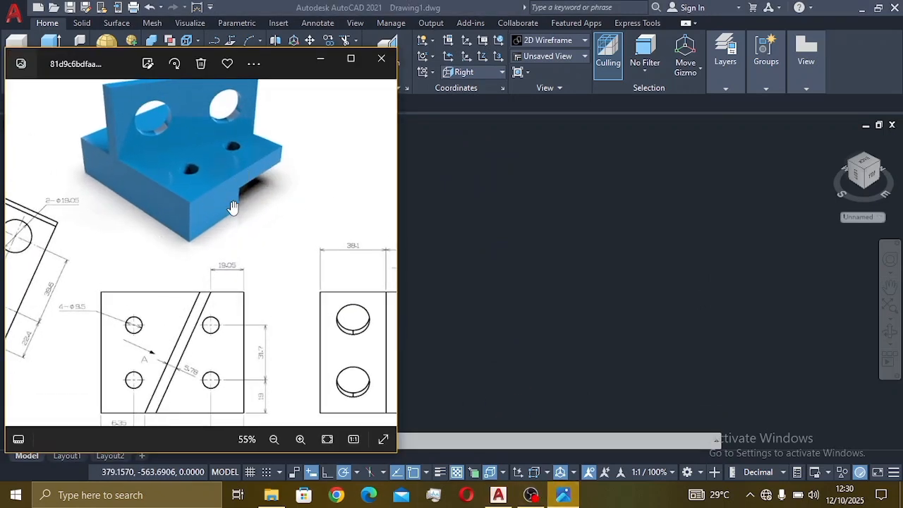
scroll(220, 215, "down", 2)
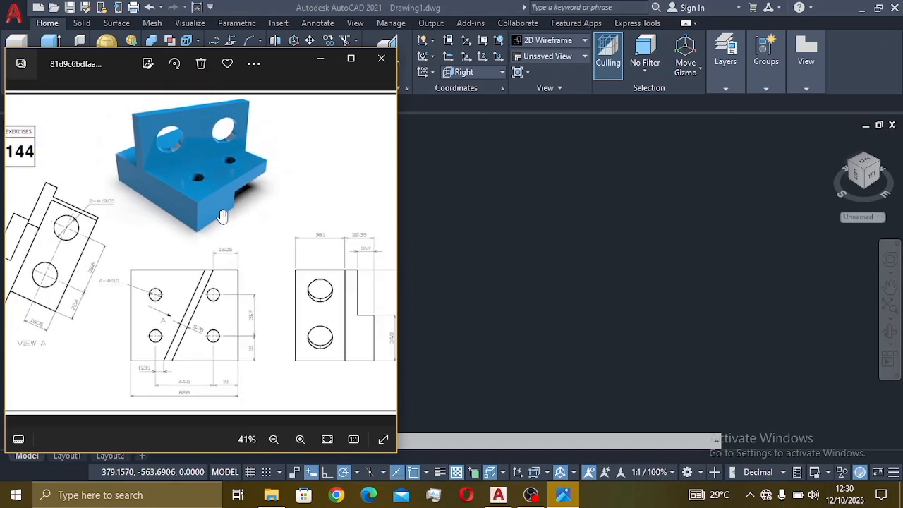
scroll(221, 215, "up", 2)
scroll(223, 214, "down", 1)
scroll(226, 212, "up", 1)
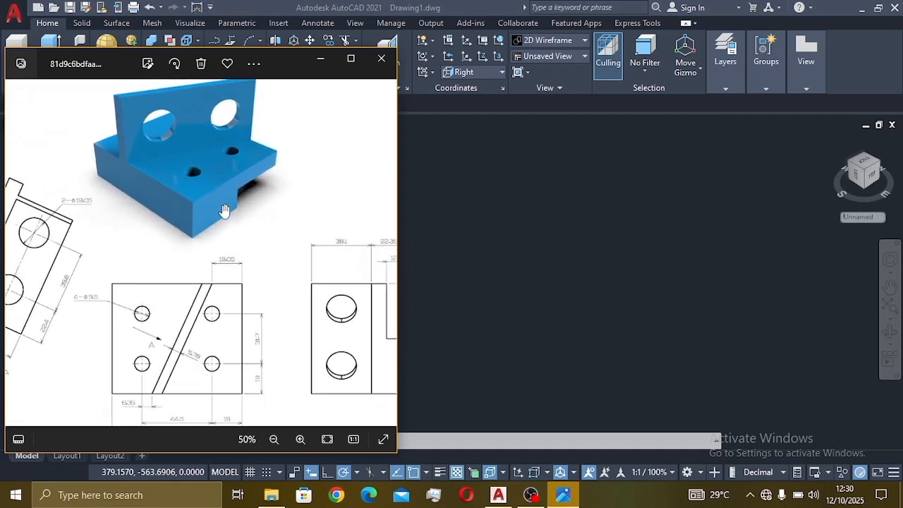
scroll(224, 215, "down", 1)
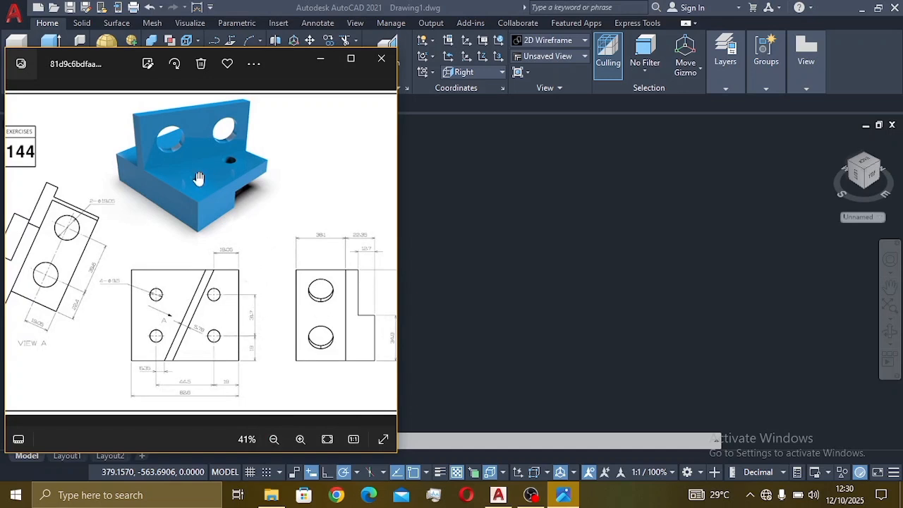
scroll(264, 310, "down", 1)
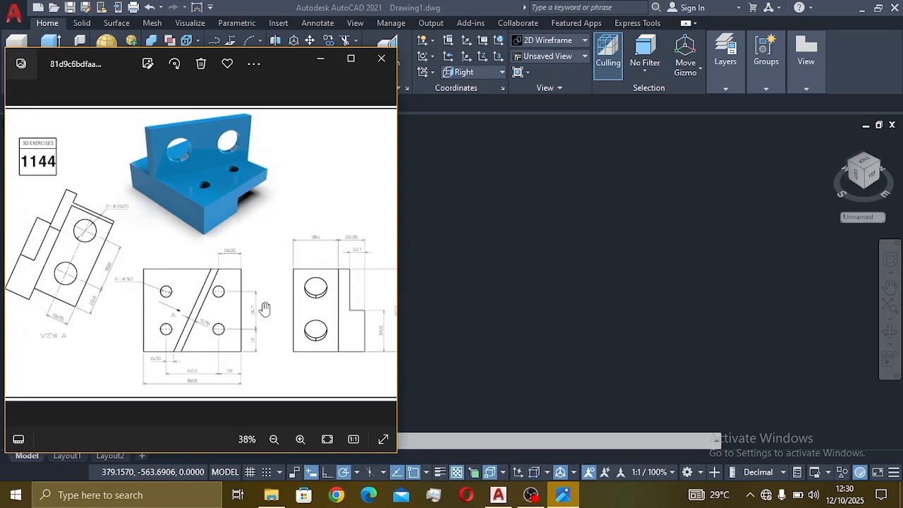
scroll(219, 301, "down", 1)
scroll(194, 323, "up", 3)
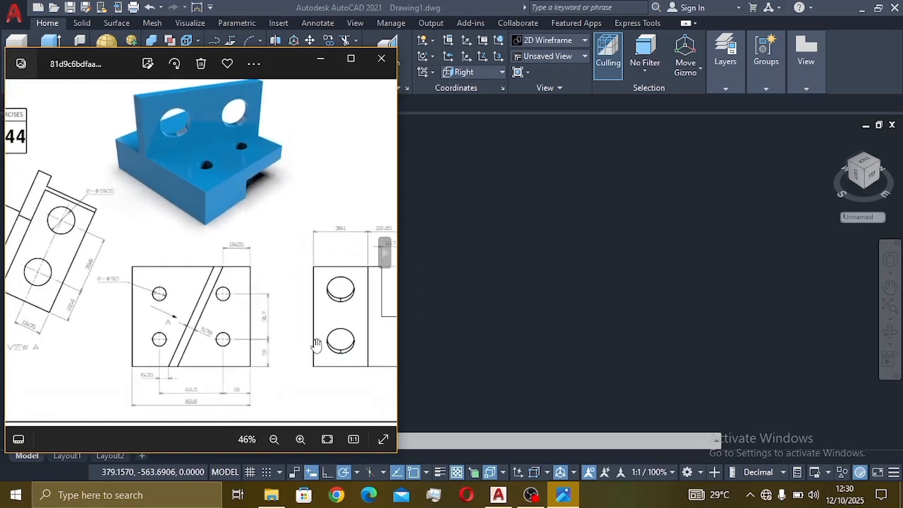
left_click_drag(316, 344, 203, 310)
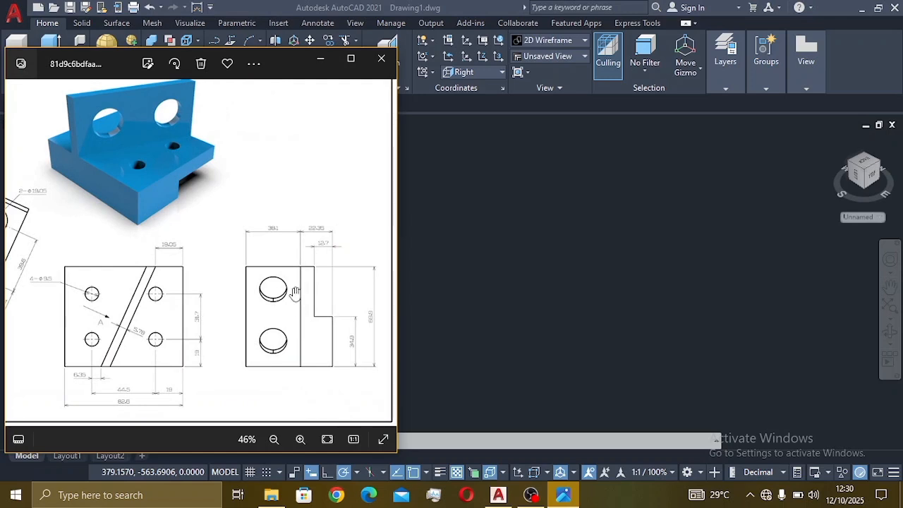
scroll(323, 255, "up", 4)
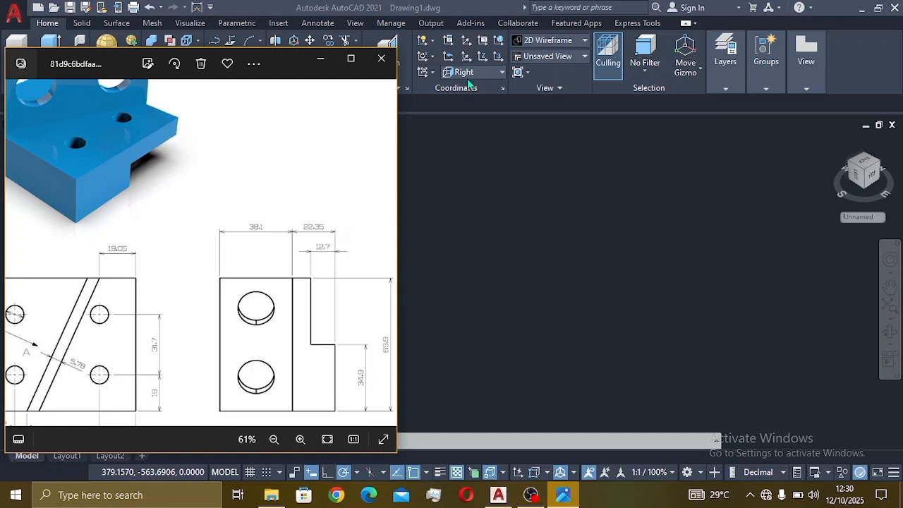
Step: Start a line at the profile's first corner and draw the 22.35 segment upward
left_click(502, 268)
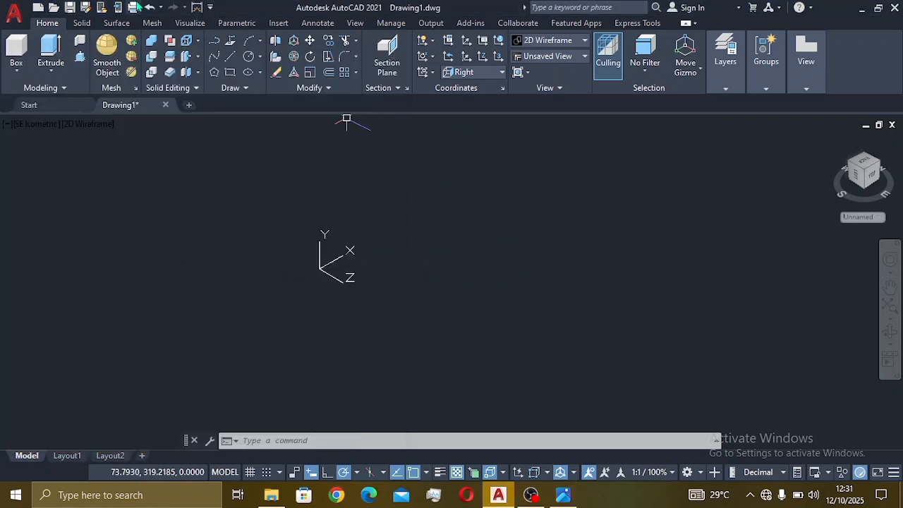
left_click(231, 56)
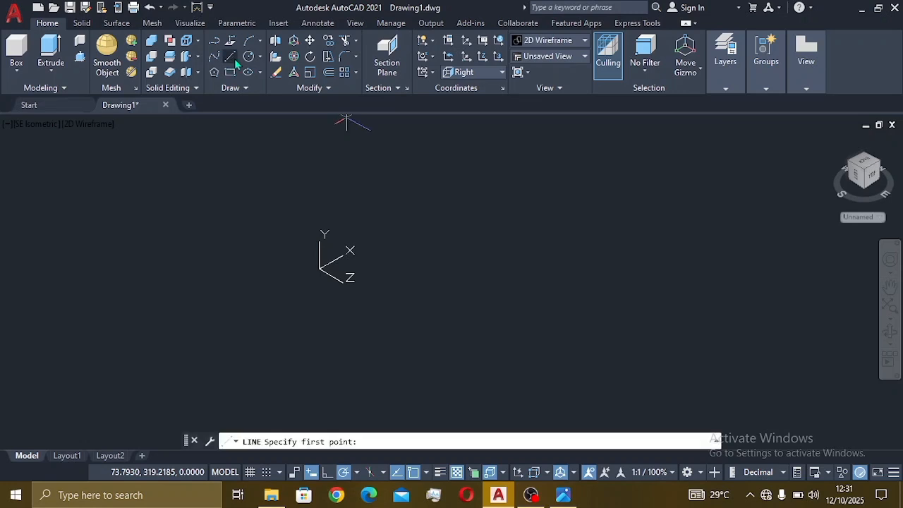
left_click(483, 351)
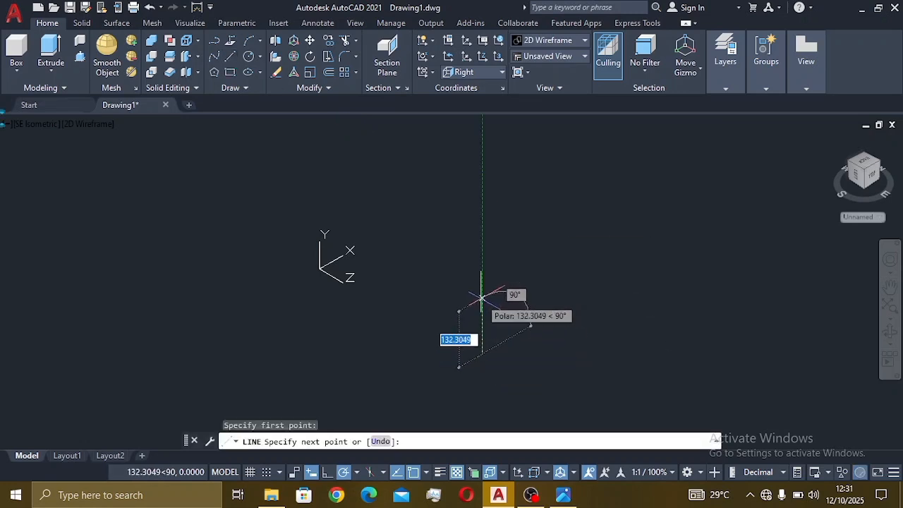
type("22.35")
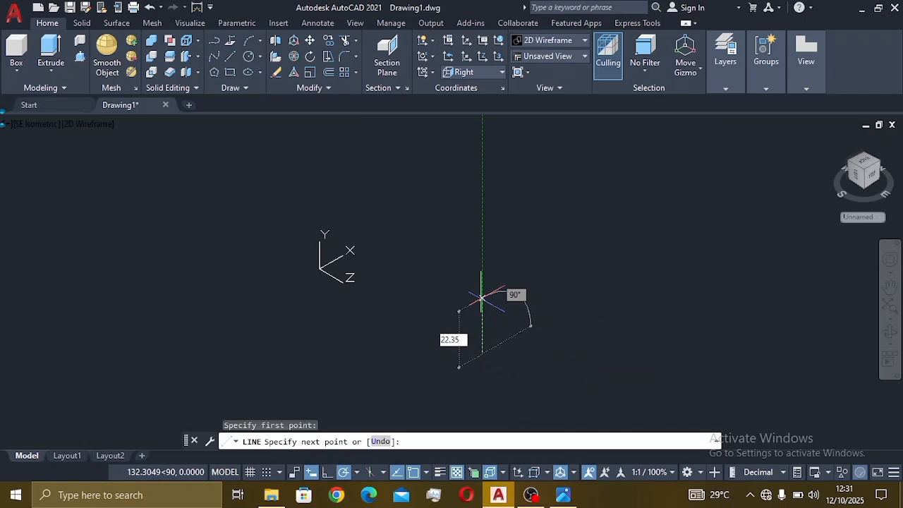
key("Return")
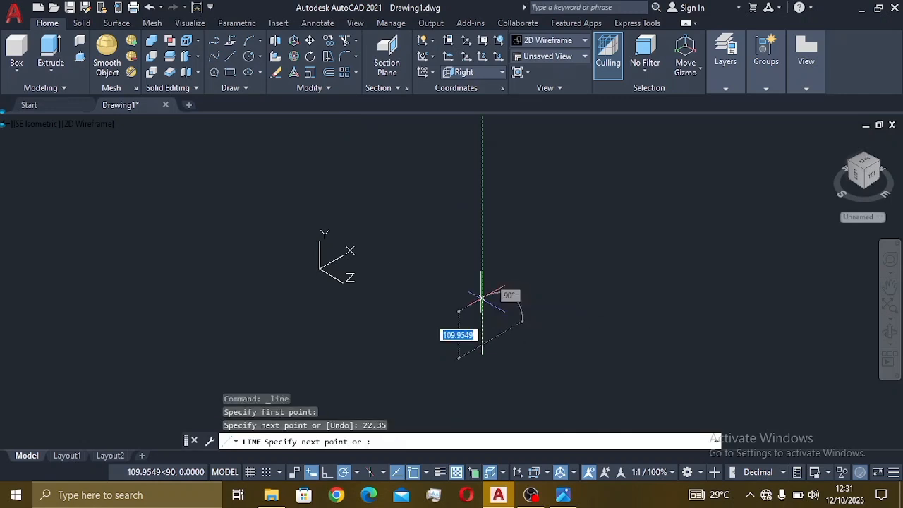
Step: Add the 69.9 segment across and the 9.65 segment down, checking the reference between them
scroll(517, 326, "up", 5)
middle_click_drag(479, 345, 532, 271)
left_click(561, 495)
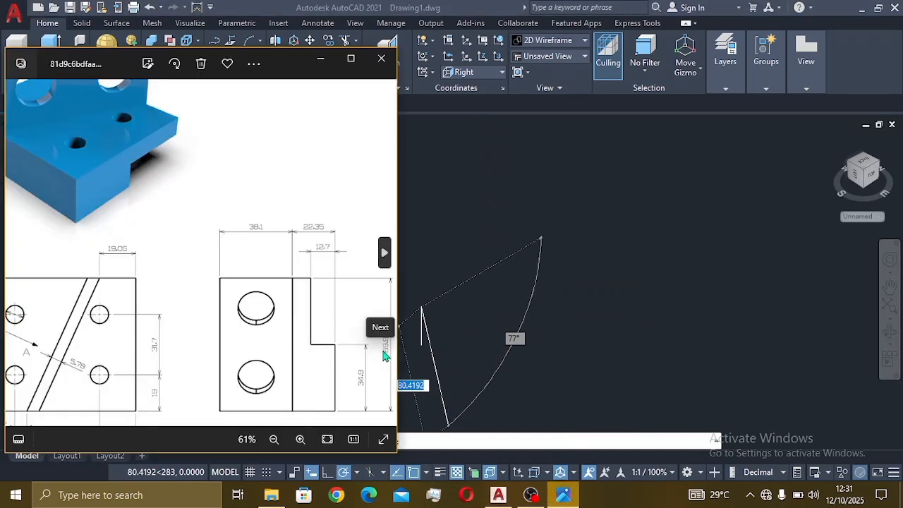
left_click(615, 142)
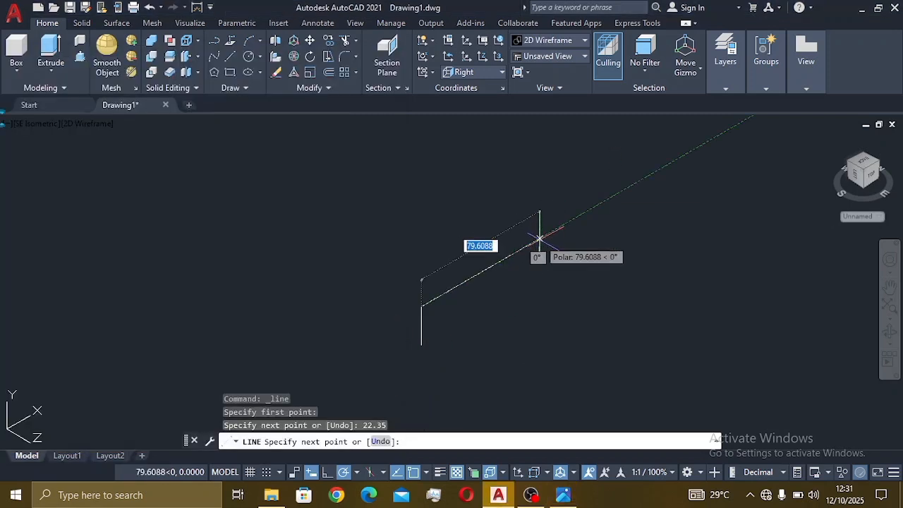
type("69.9")
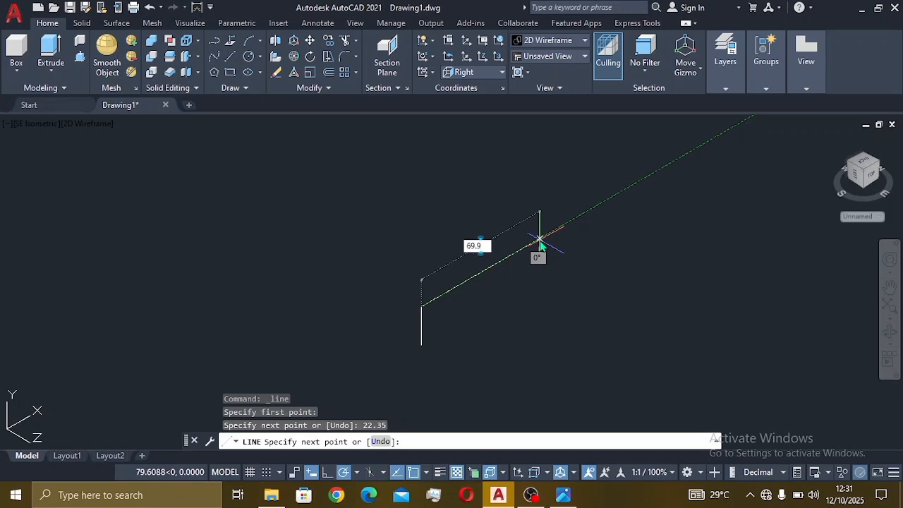
key("Return")
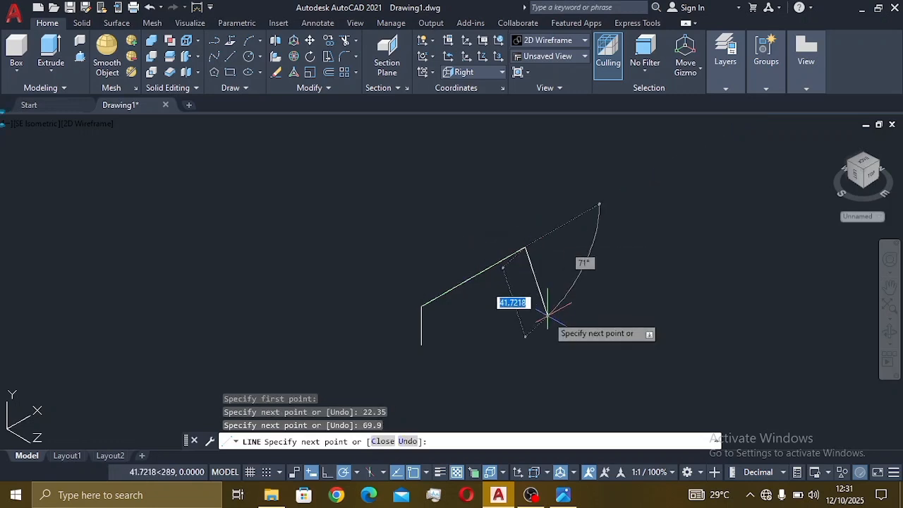
left_click(563, 494)
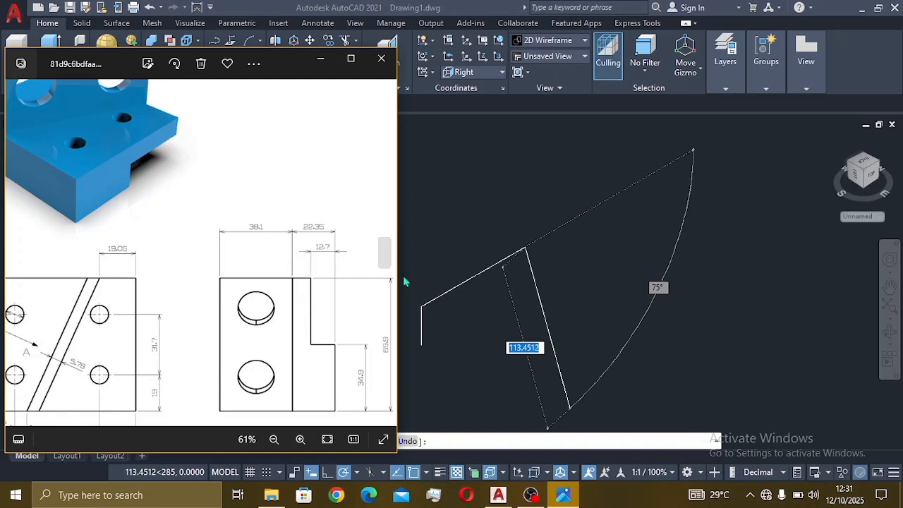
left_click(581, 144)
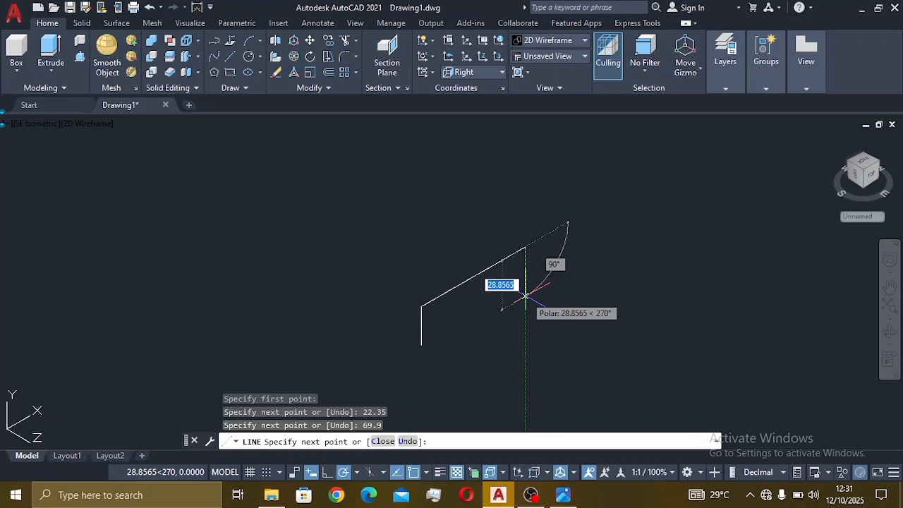
type("9")
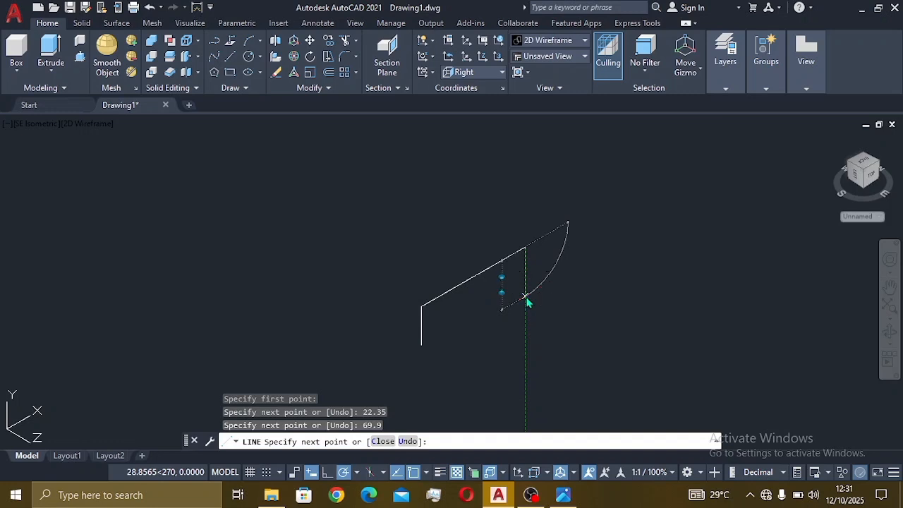
key("Return")
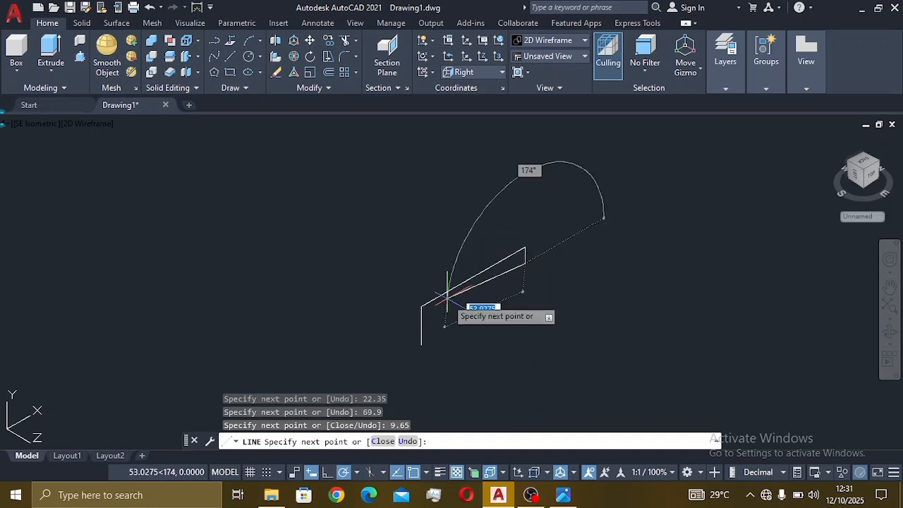
Step: Add the 35 and 12.7 segments, close the profile at its start point, and end LINE
left_click(563, 494)
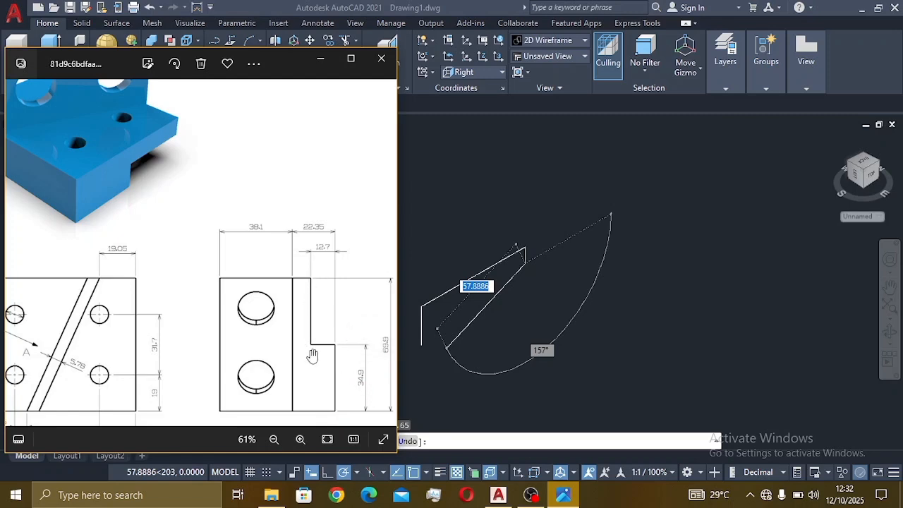
left_click(604, 309)
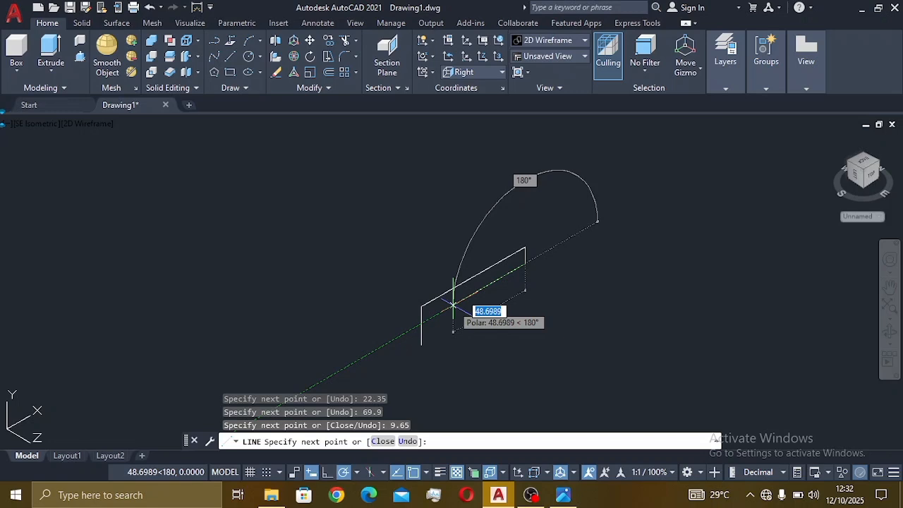
type("35")
key("Return")
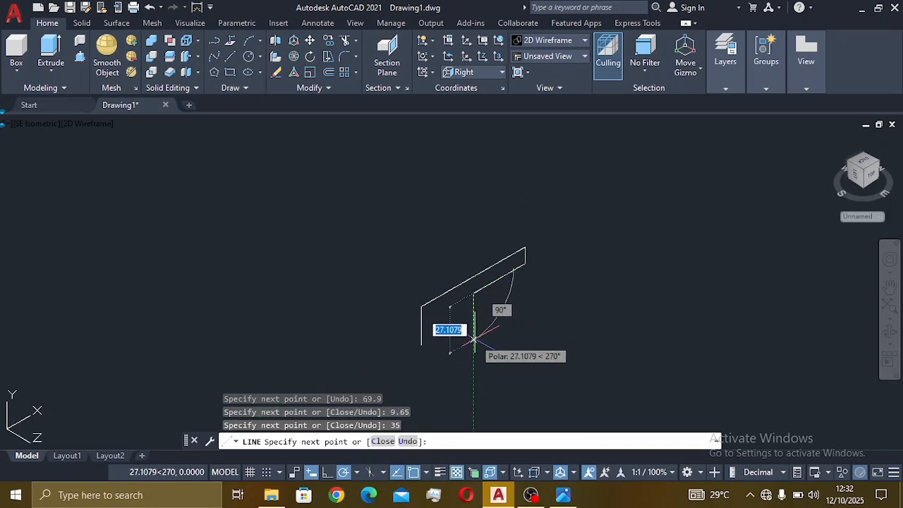
left_click(563, 495)
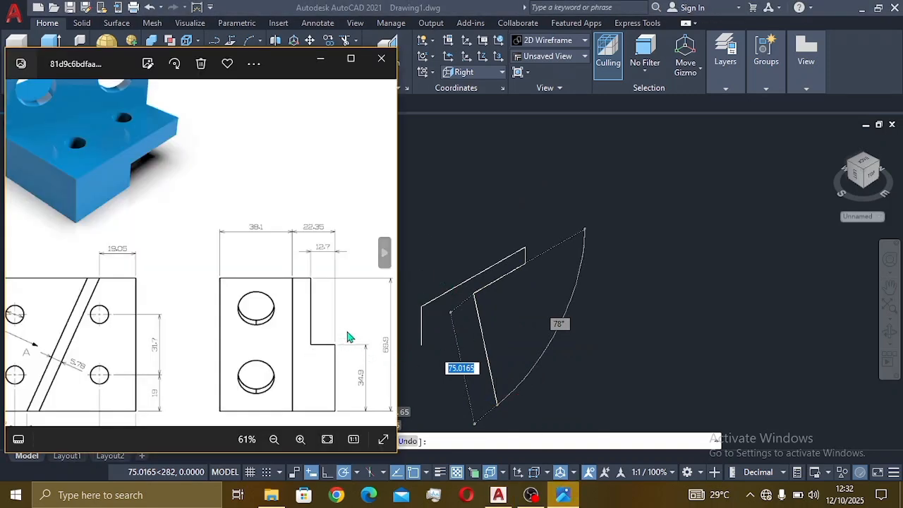
left_click(514, 296)
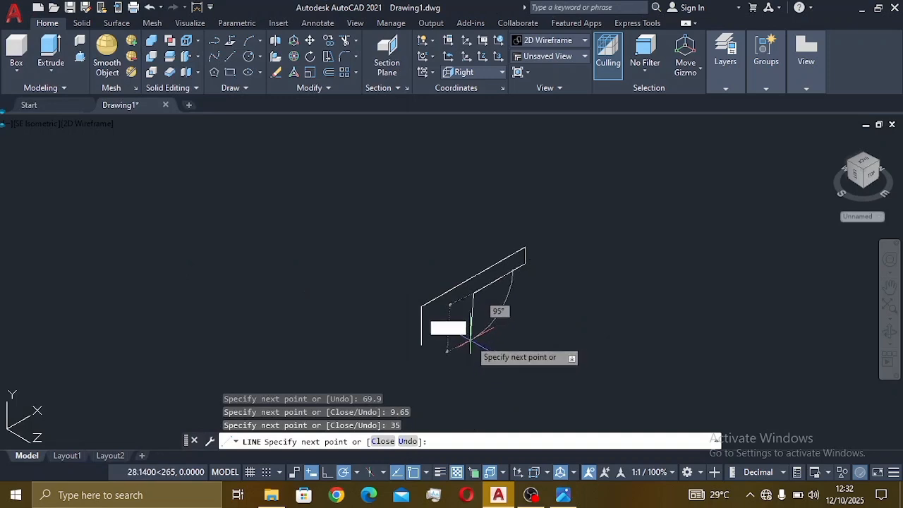
type("12")
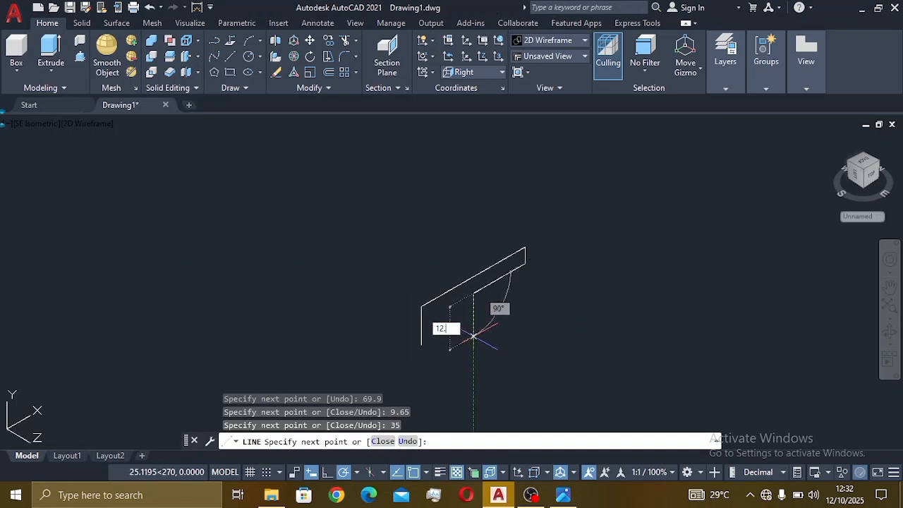
type(".7")
key("Return")
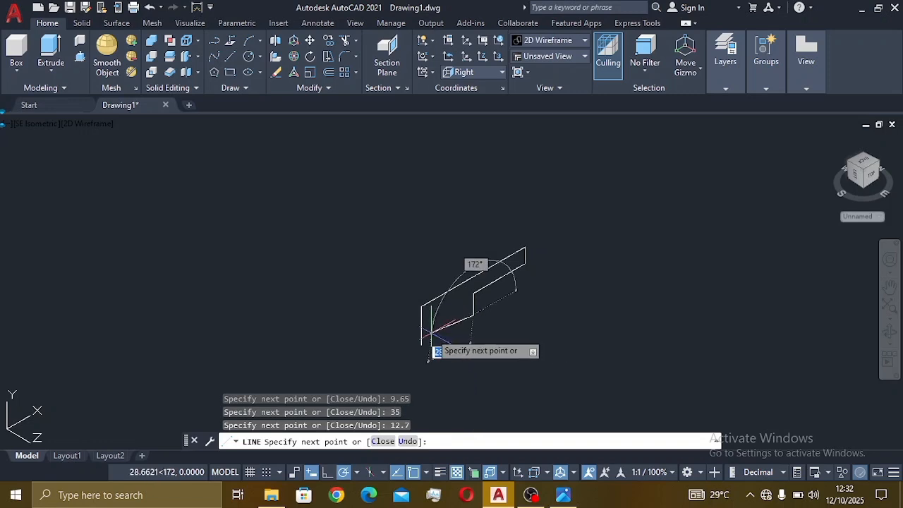
left_click(421, 344)
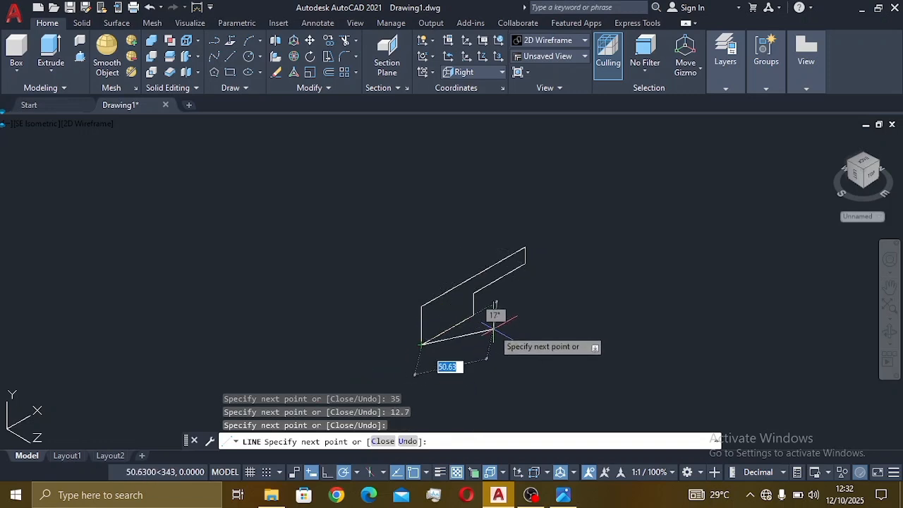
key("Escape")
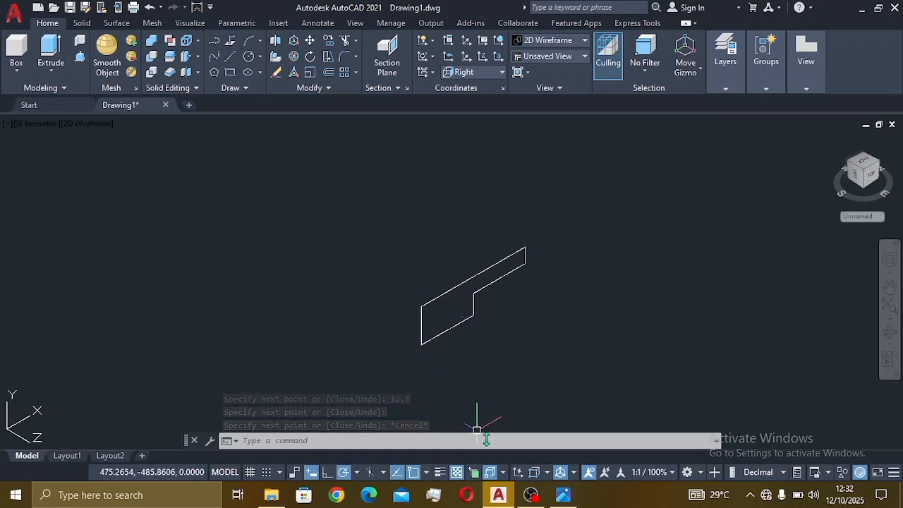
left_click(565, 495)
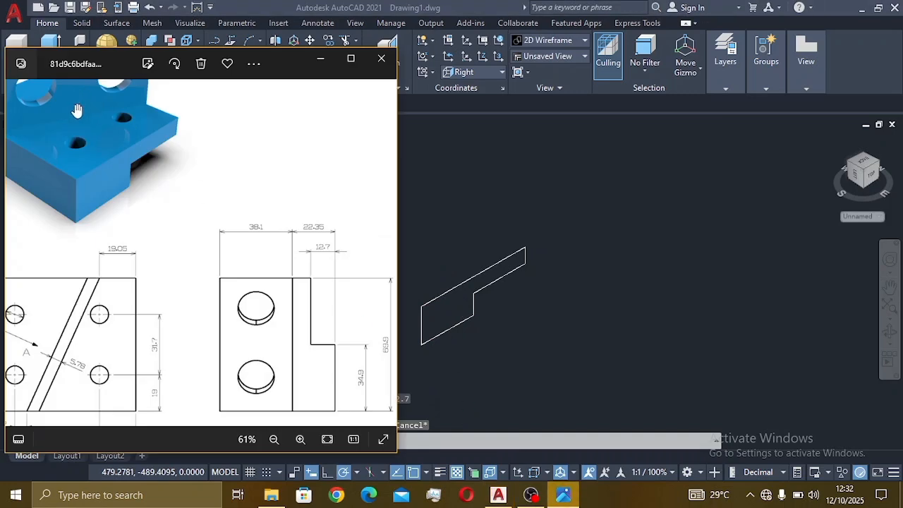
scroll(58, 139, "down", 2)
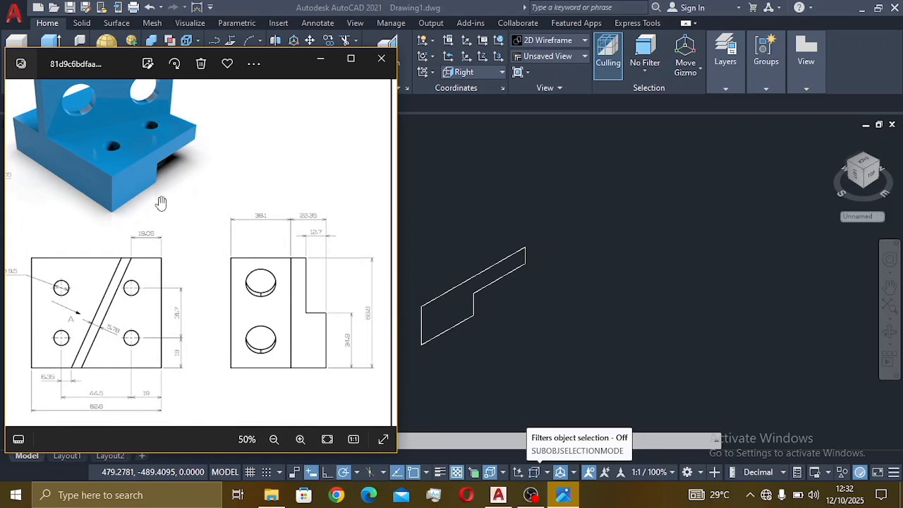
scroll(112, 281, "down", 3)
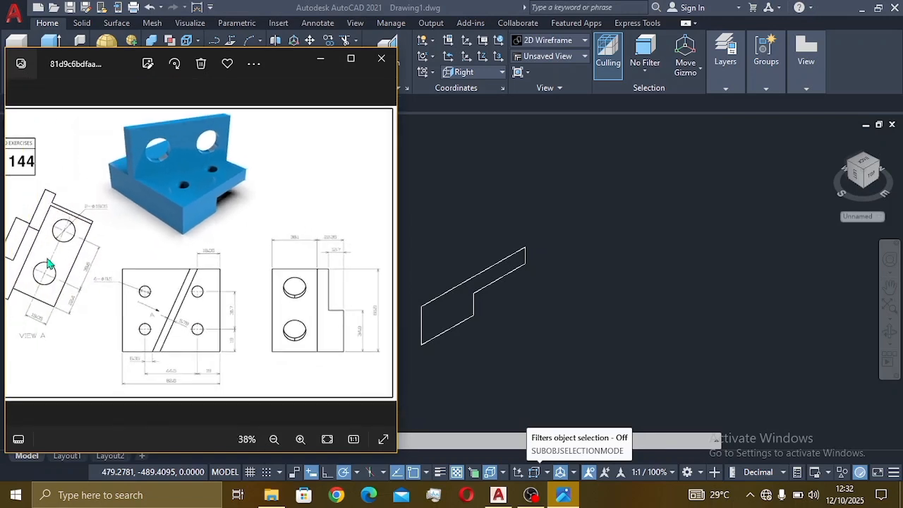
scroll(177, 296, "up", 2)
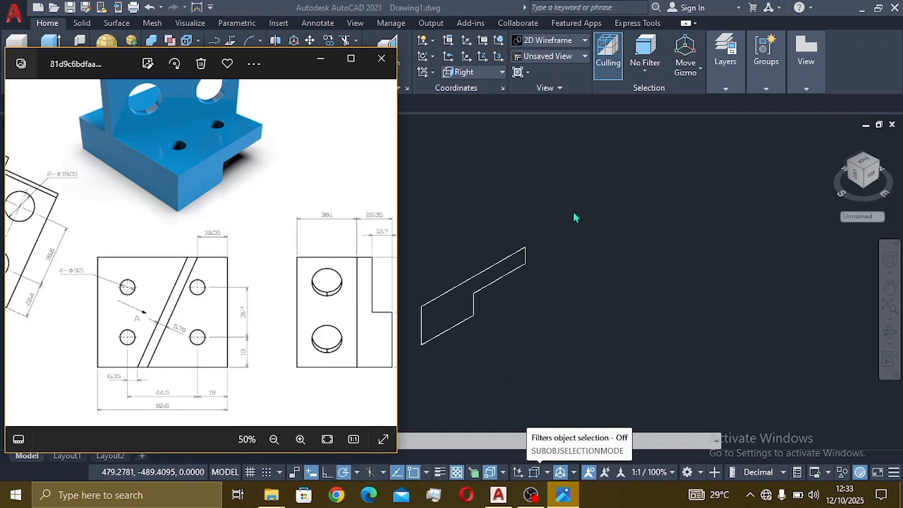
left_click(461, 162)
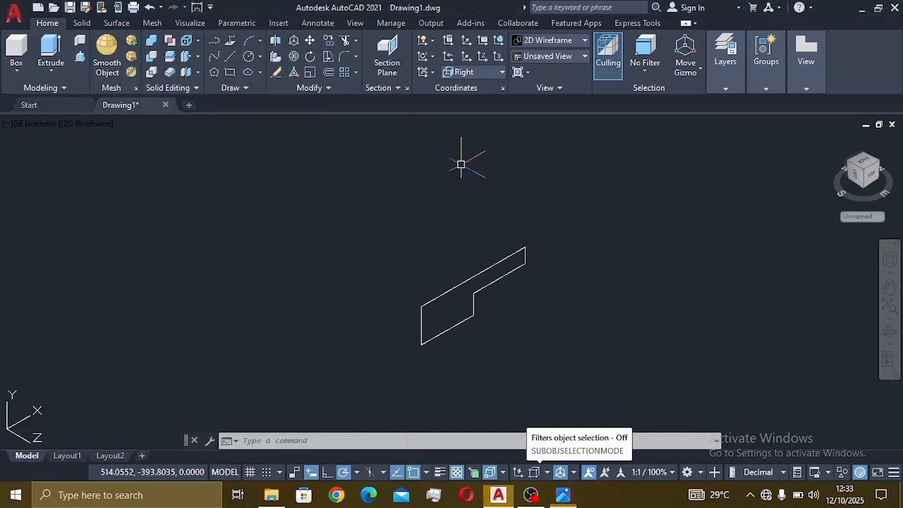
Step: Presspull the area inside the stepped outline 82.6 units into a solid
left_click(79, 58)
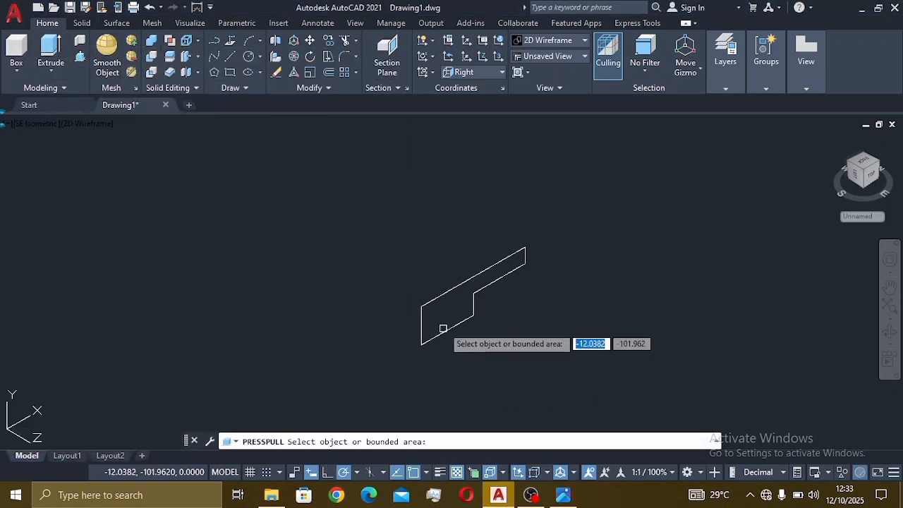
left_click(460, 303)
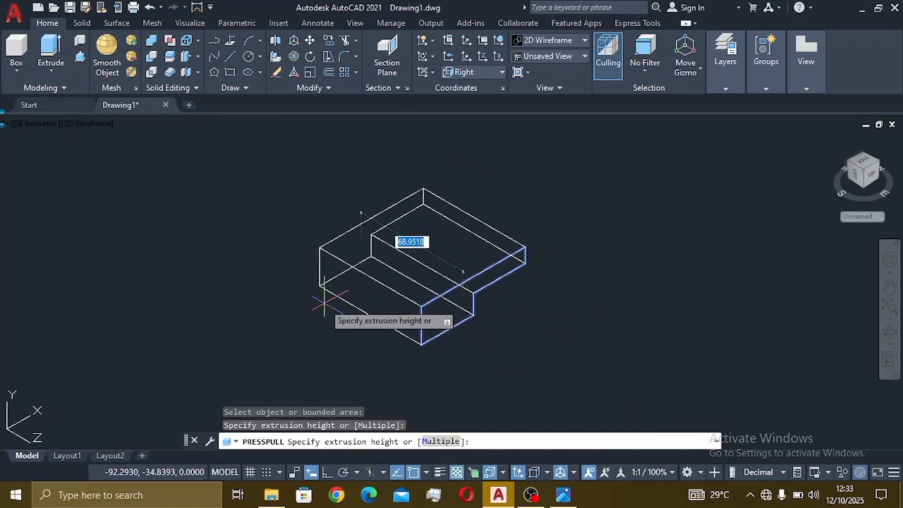
type("82.6")
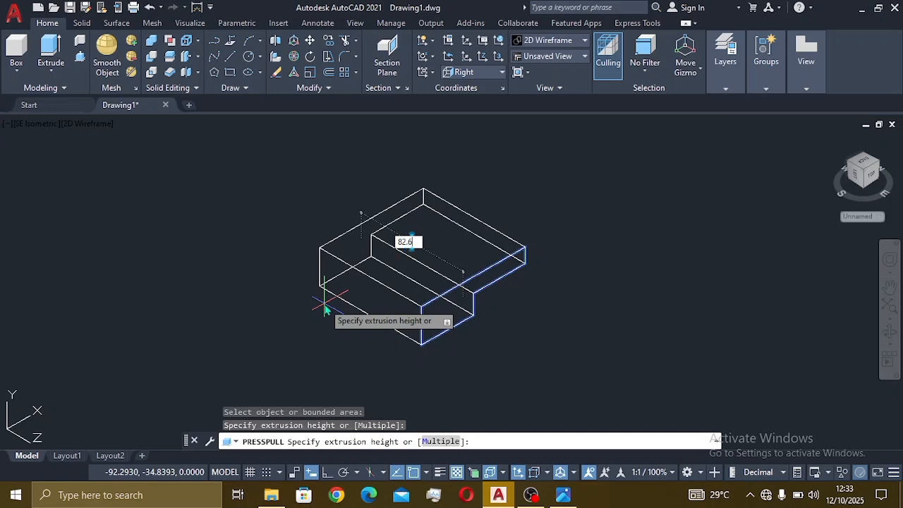
key("Return")
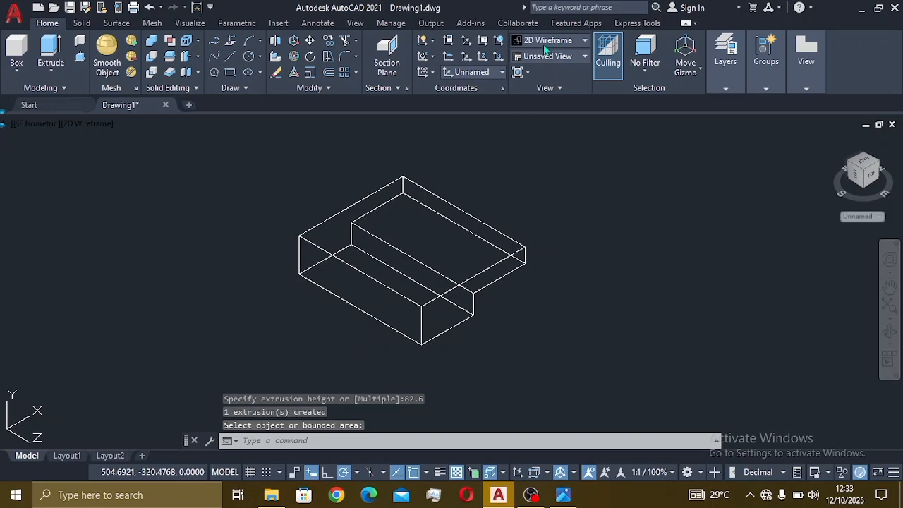
Step: Apply the Shades of Gray visual style and bring the reference image back up
left_click(555, 42)
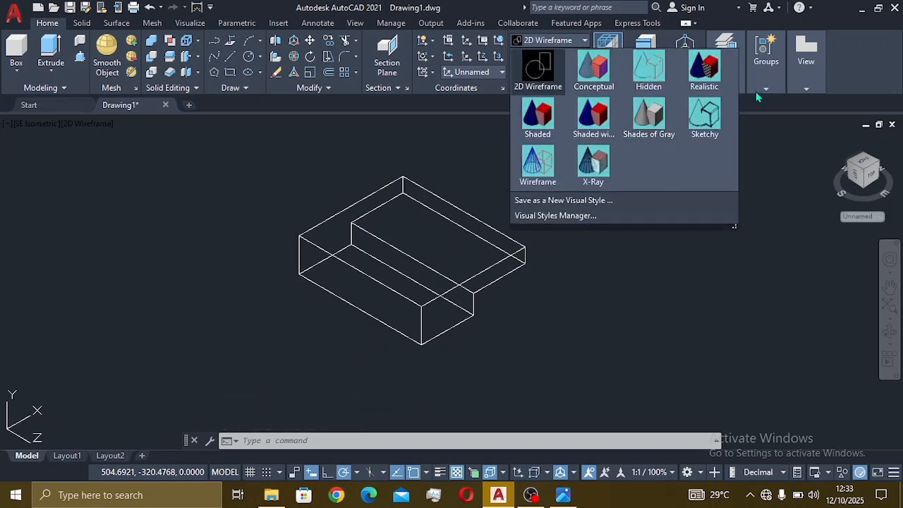
left_click(661, 126)
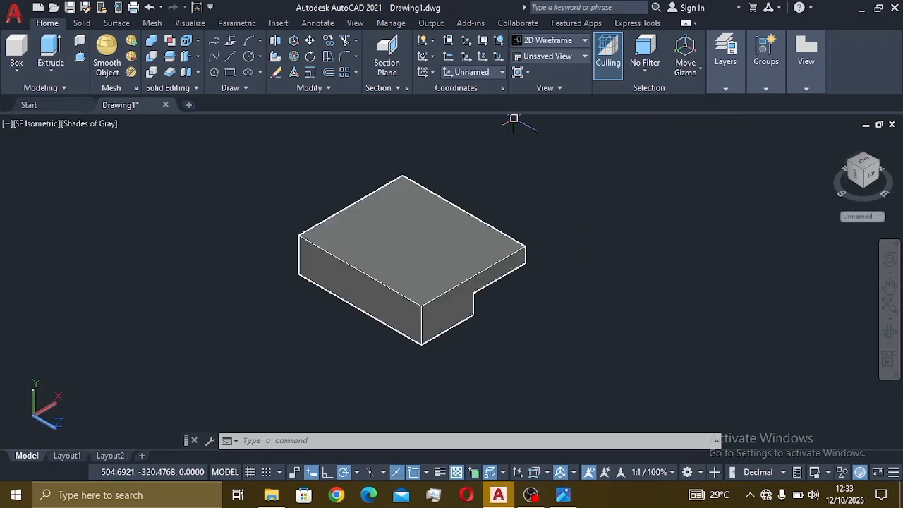
left_click(563, 495)
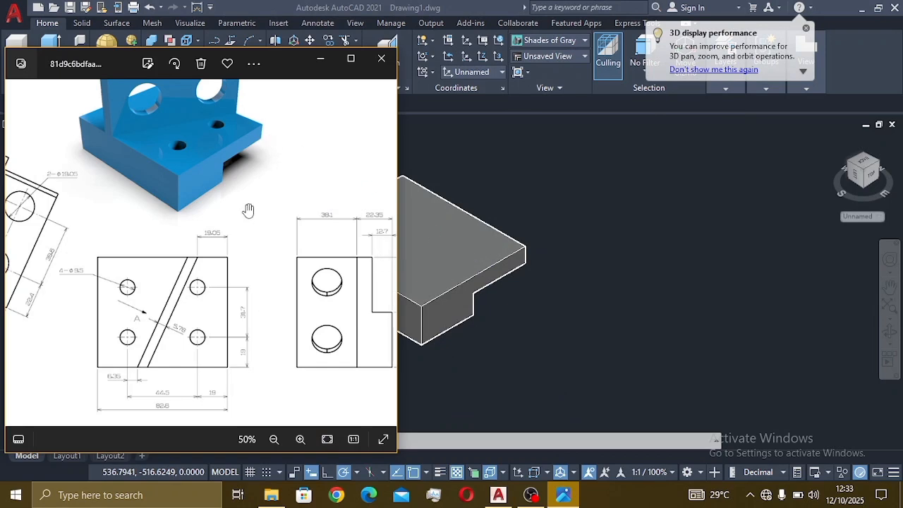
Step: Pan the solid to the right, zoom out on the reference in Photos, then return to AutoCAD
left_click(471, 328)
middle_click_drag(444, 315, 587, 316)
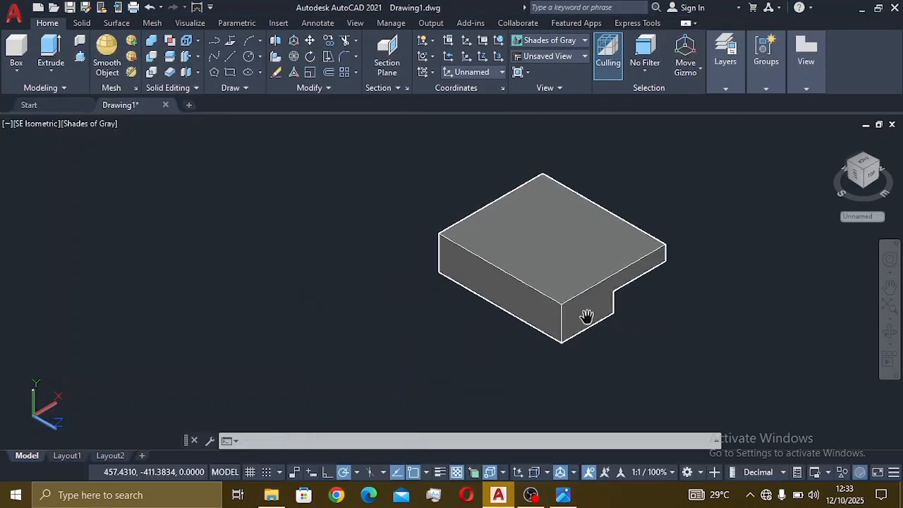
left_click(573, 493)
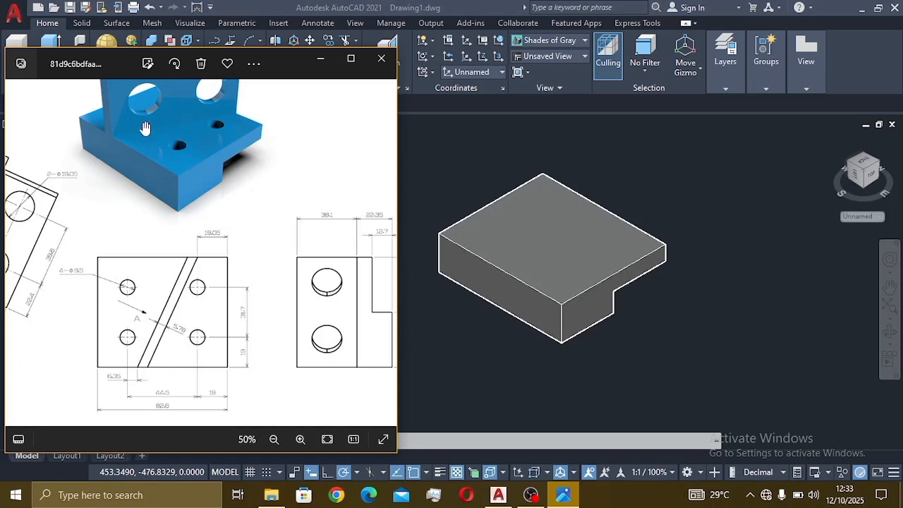
scroll(175, 125, "down", 1)
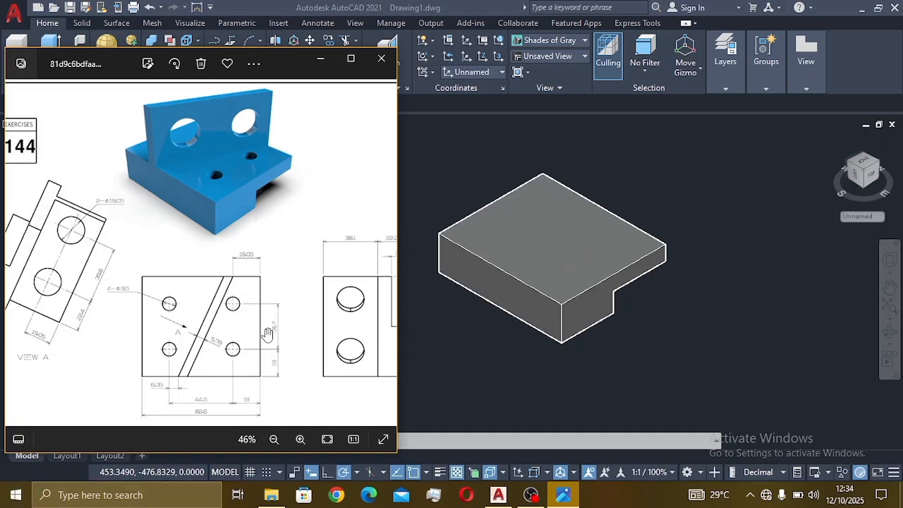
left_click(459, 355)
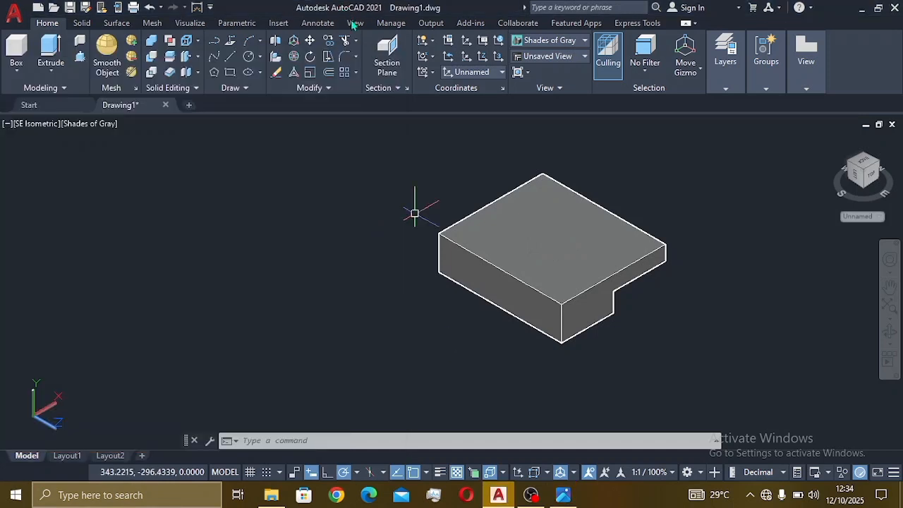
Step: Align the UCS to the base block's top face, then glance at the reference again
left_click(428, 73)
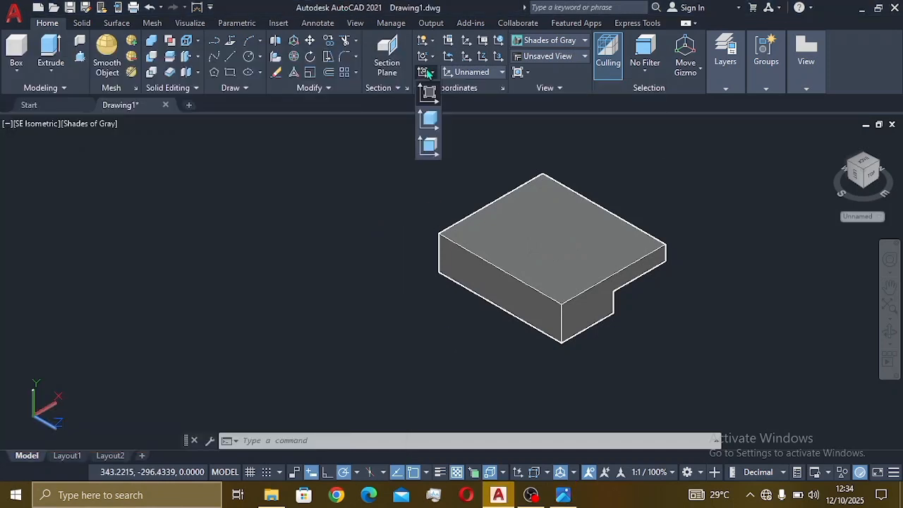
left_click(428, 146)
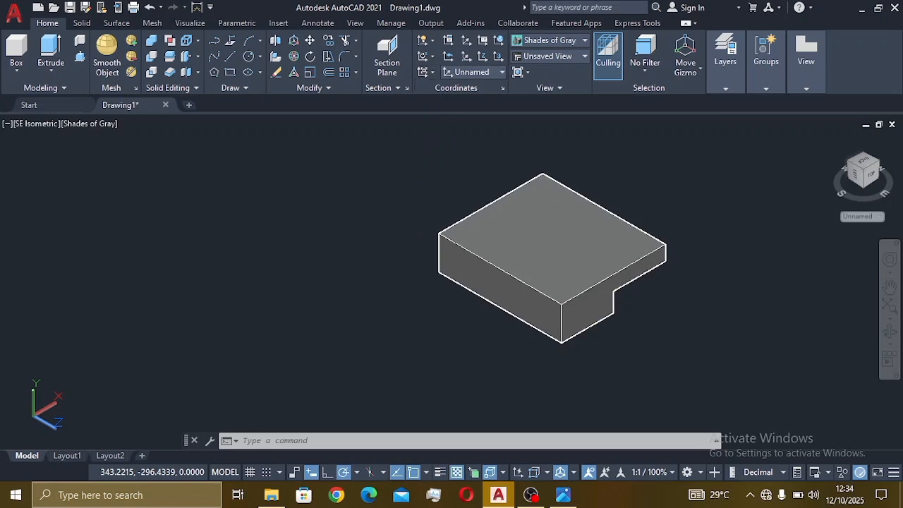
left_click(525, 212)
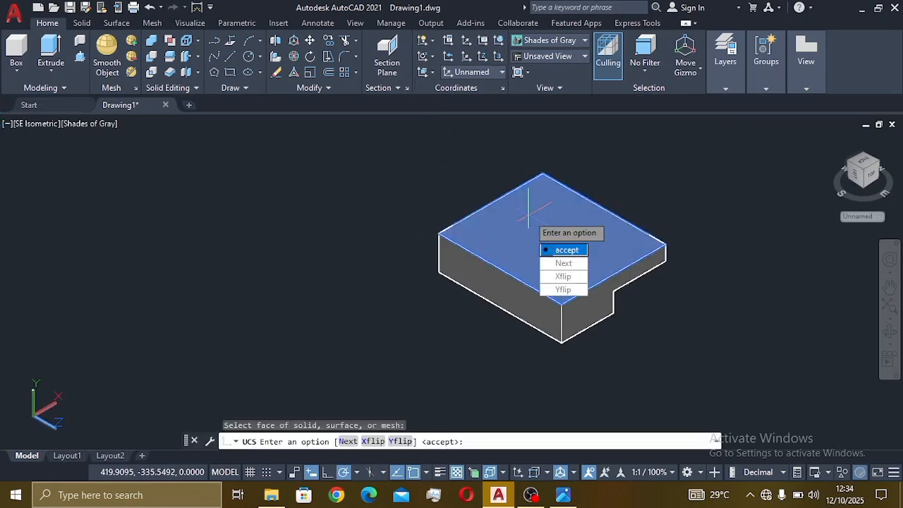
left_click(557, 250)
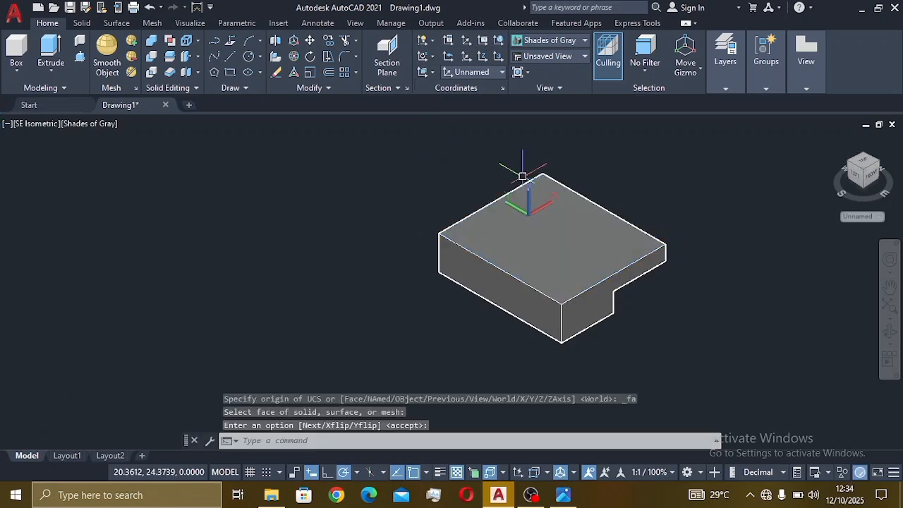
left_click(562, 495)
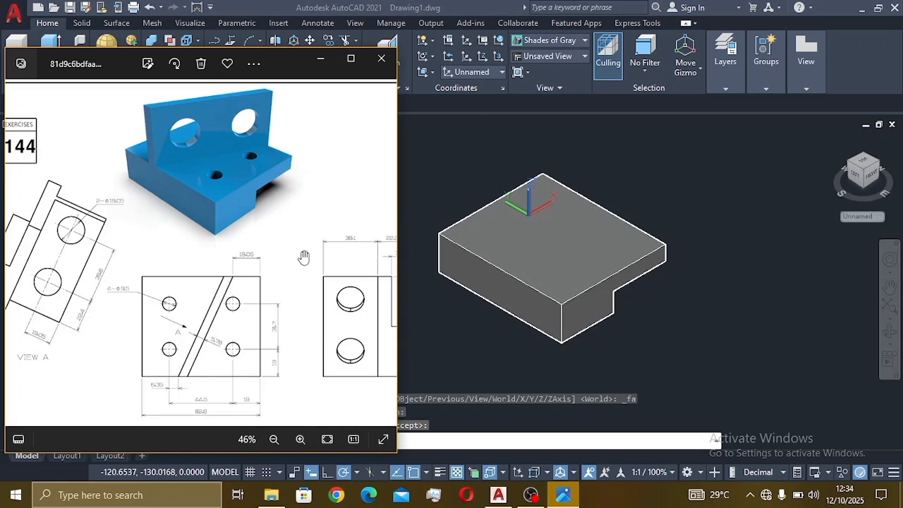
left_click(420, 177)
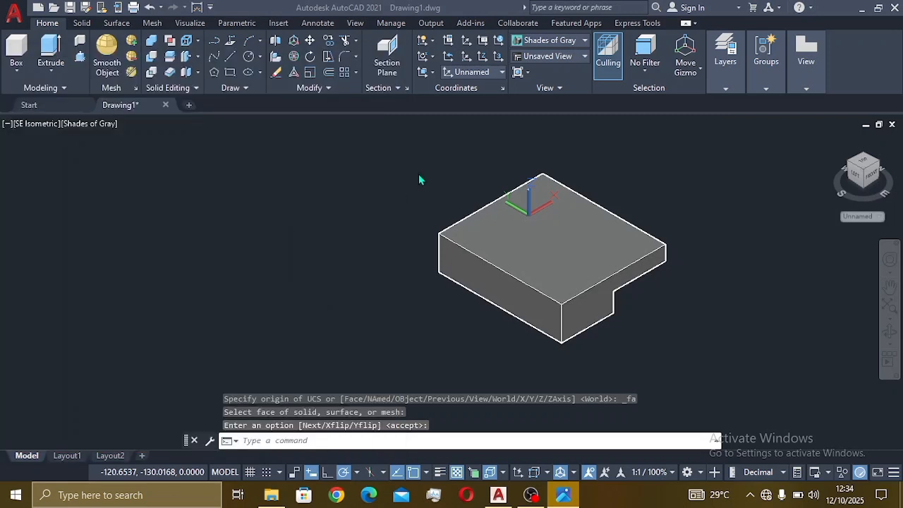
Step: Draw a 19.05-long line from the top face's right corner along its edge
left_click(230, 56)
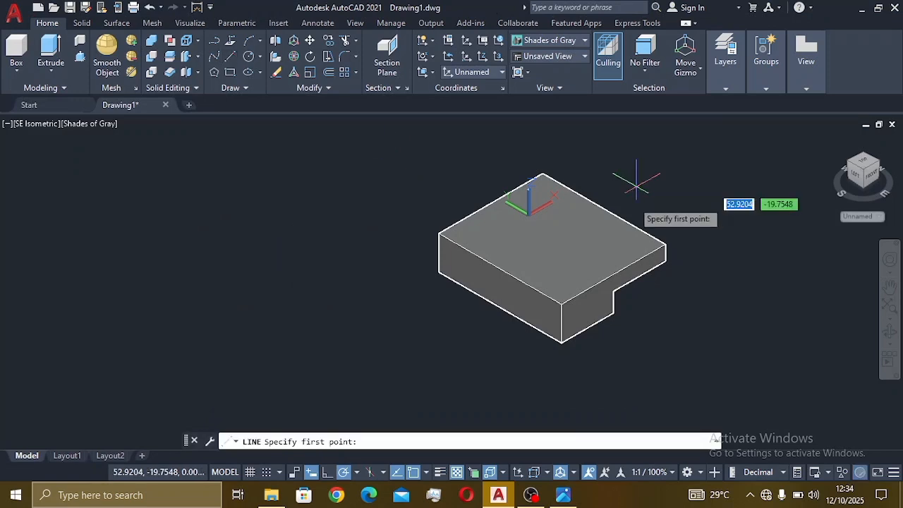
left_click(663, 248)
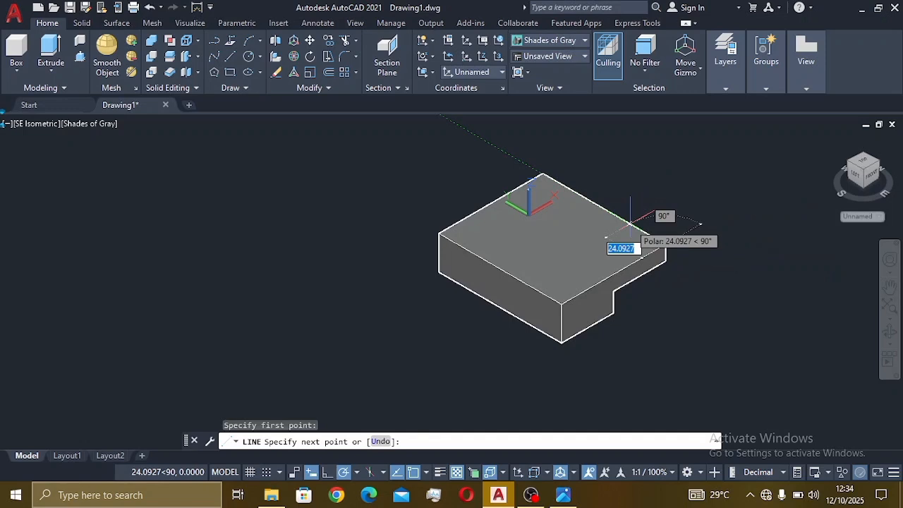
type("19.05")
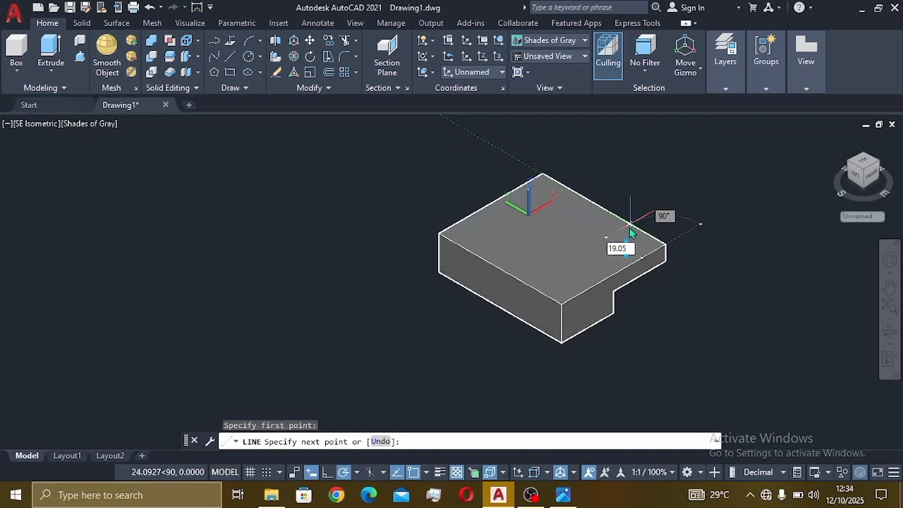
key("Return")
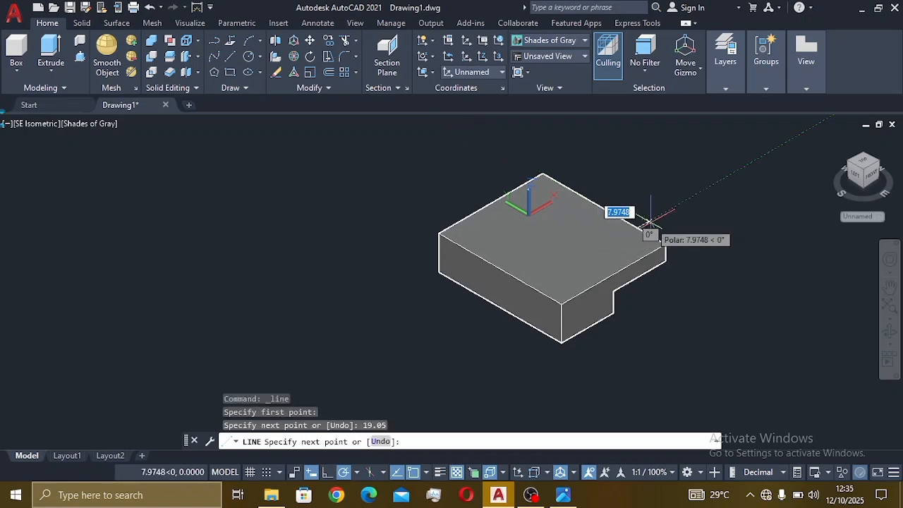
left_click(650, 224)
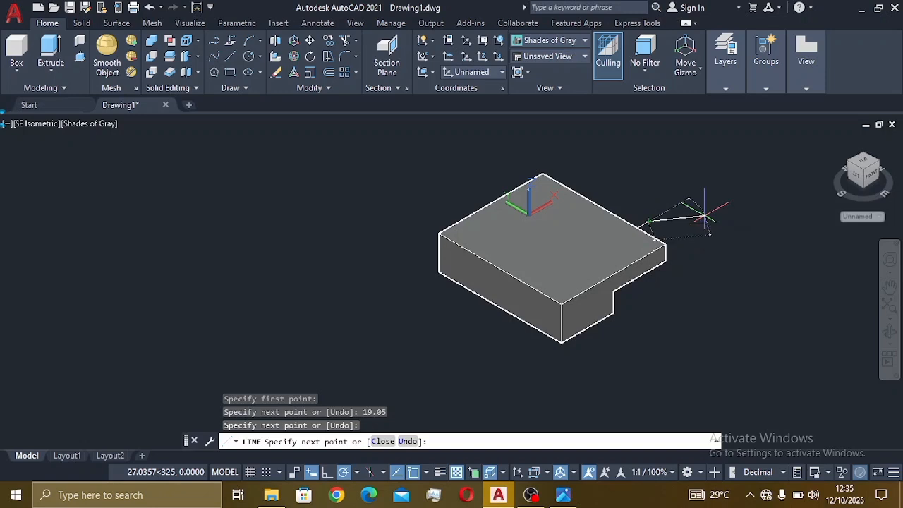
key("Escape")
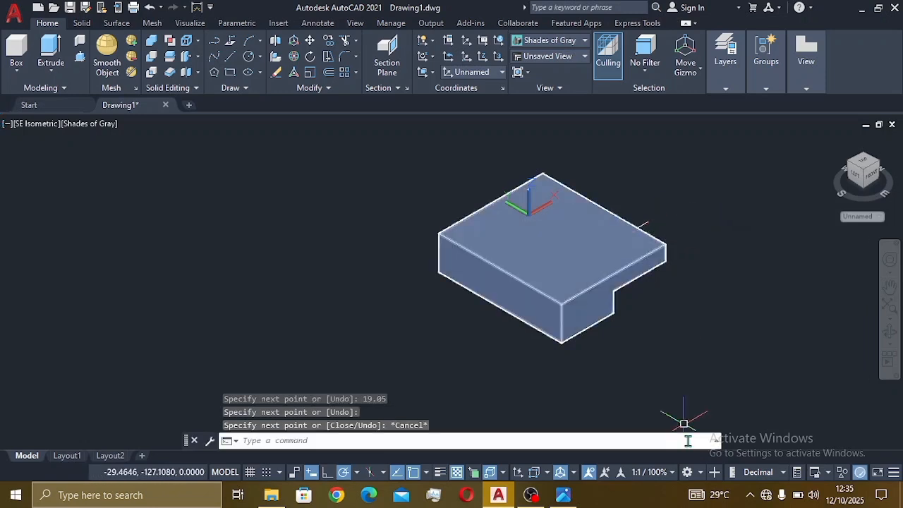
Step: Bring the exercise 1144 reference drawing back up beside the model
left_click(563, 495)
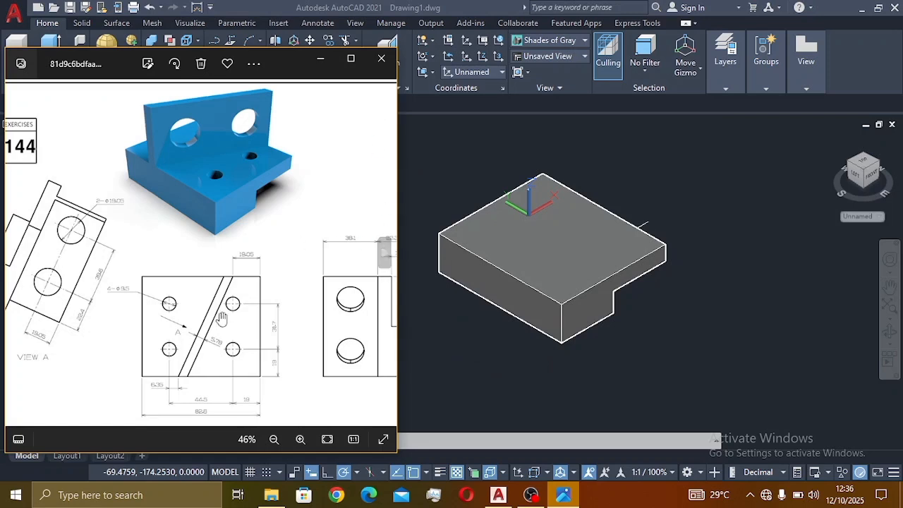
Step: Draw a slanted line across the top face: 51.37 from the front corner to the far edge, then a 5.78 segment
left_click(453, 162)
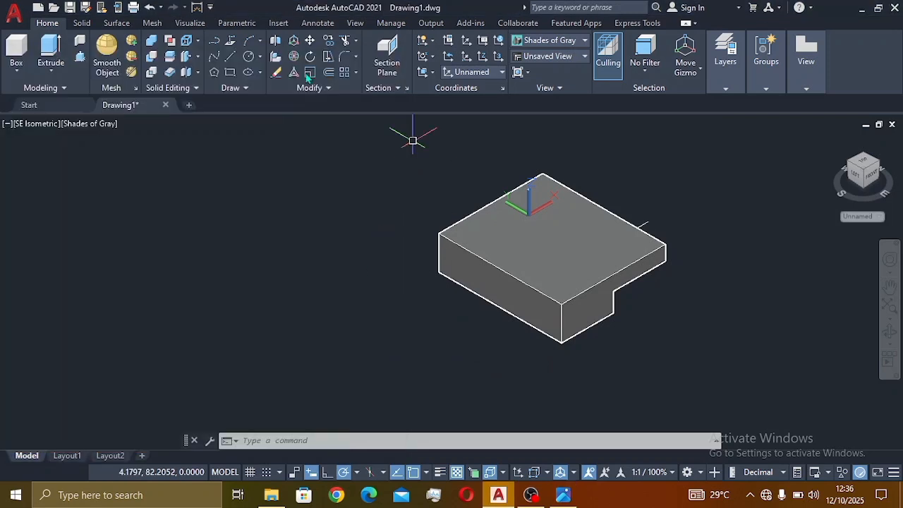
left_click(230, 56)
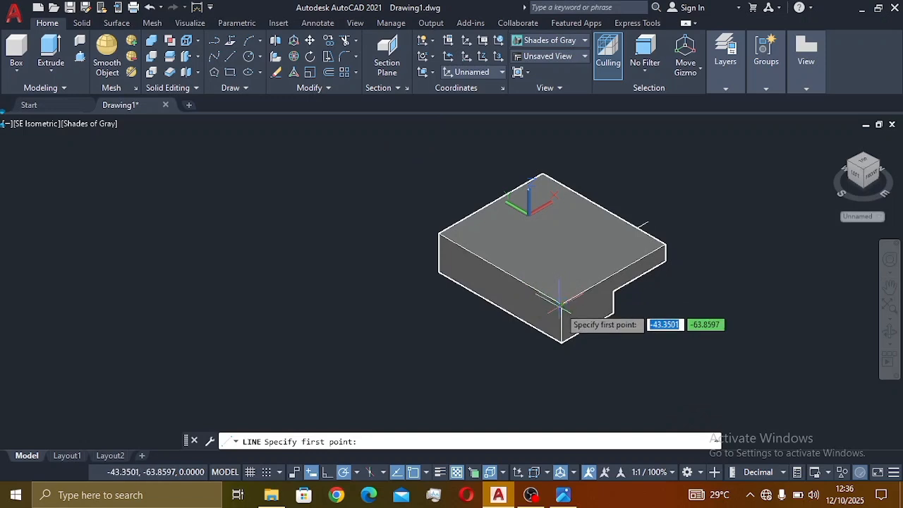
left_click(557, 300)
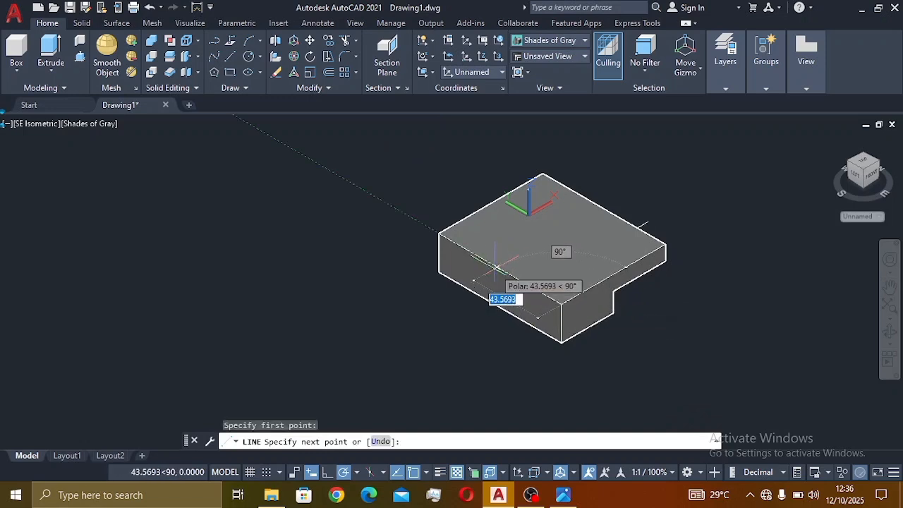
type("5")
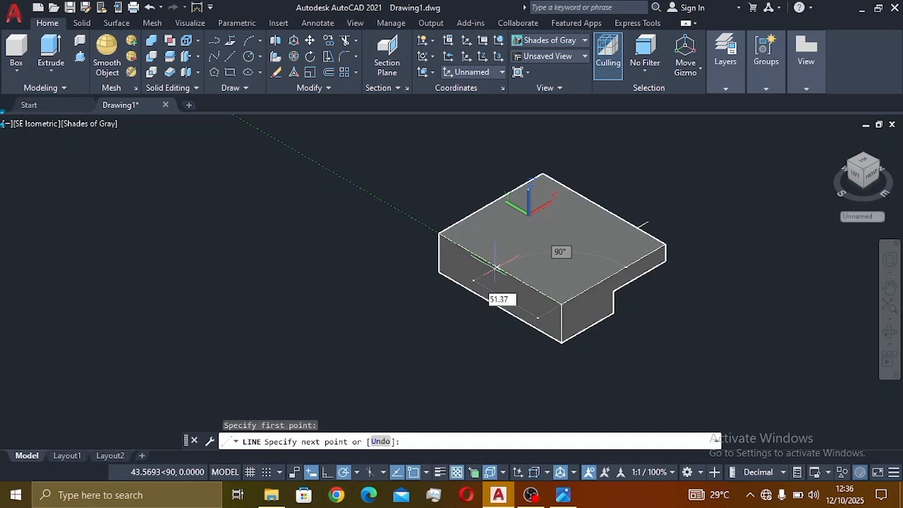
type("1.37")
key("Return")
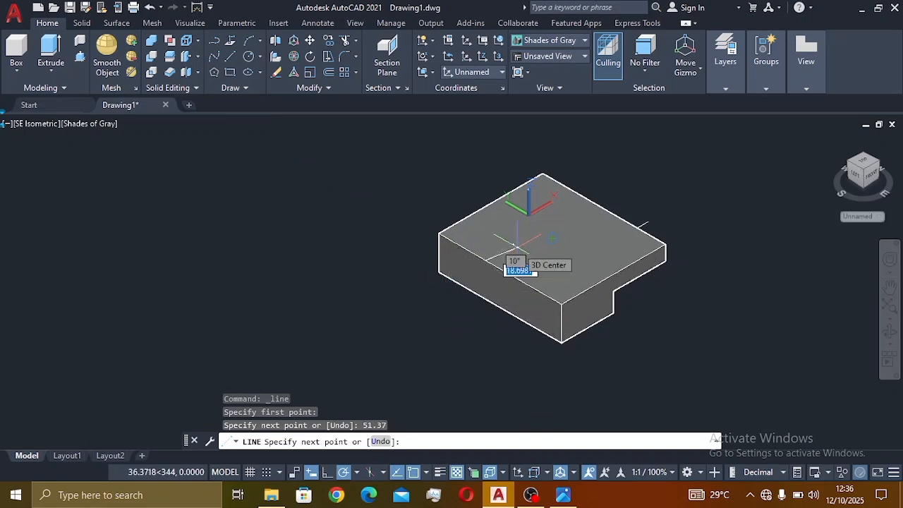
left_click(637, 228)
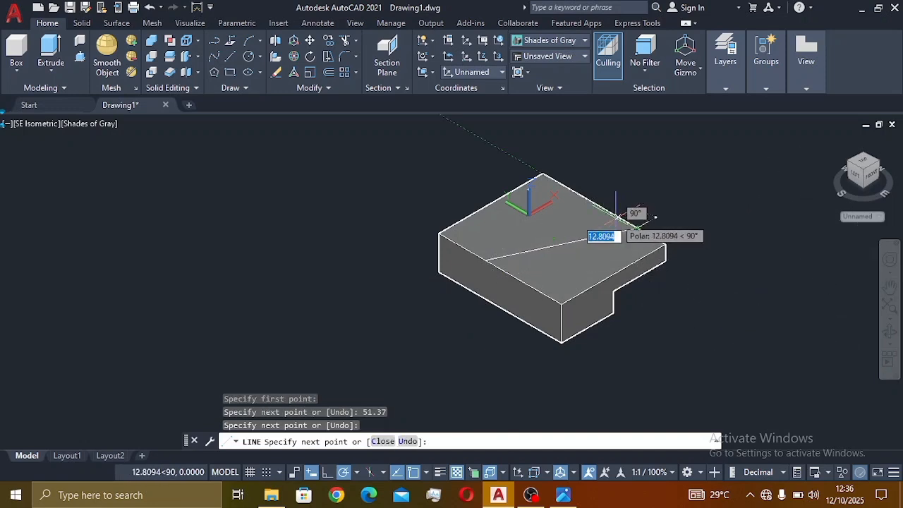
left_click(562, 495)
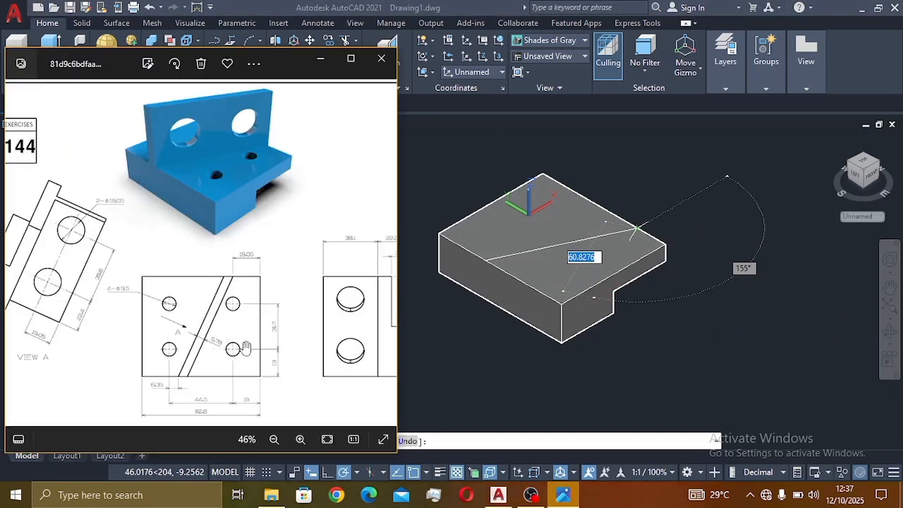
left_click(516, 354)
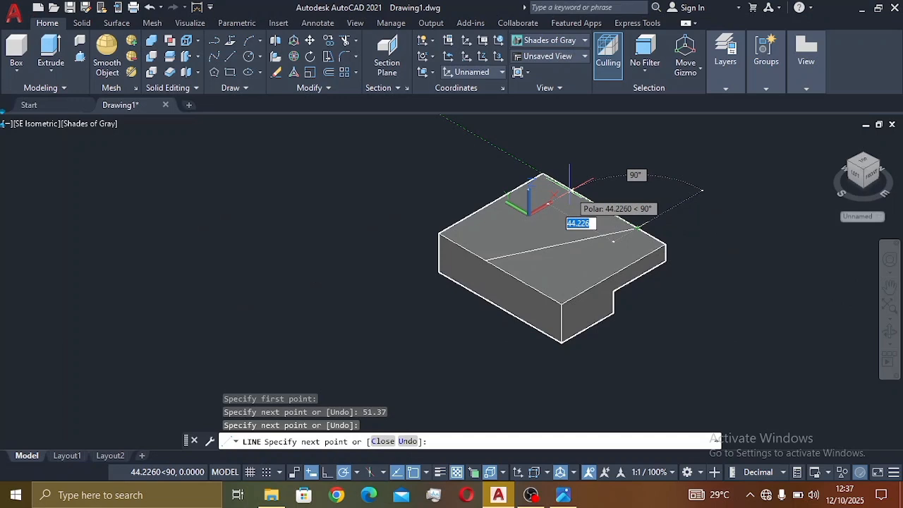
type("5.78")
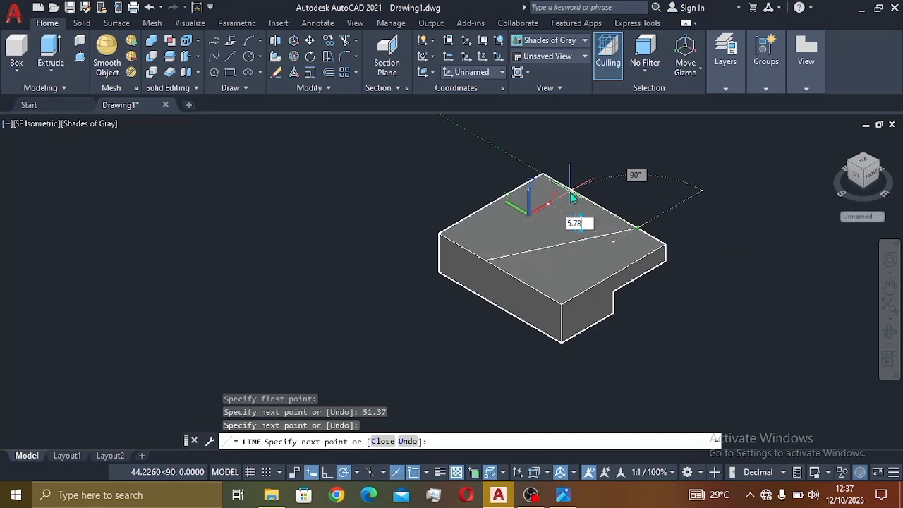
key("Return")
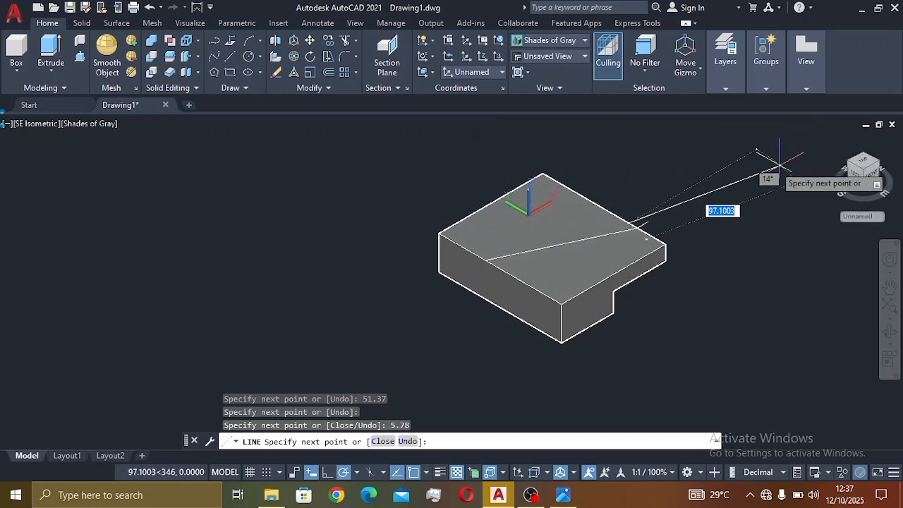
left_click(649, 212)
key("Escape")
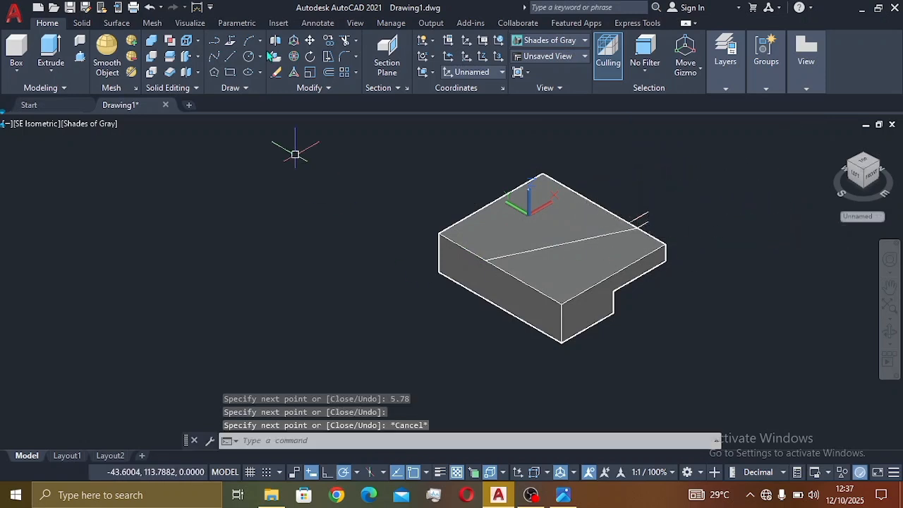
Step: Draw a second slanted line starting 5.78 along the near edge, parallel to the first, to the far edge
left_click(231, 58)
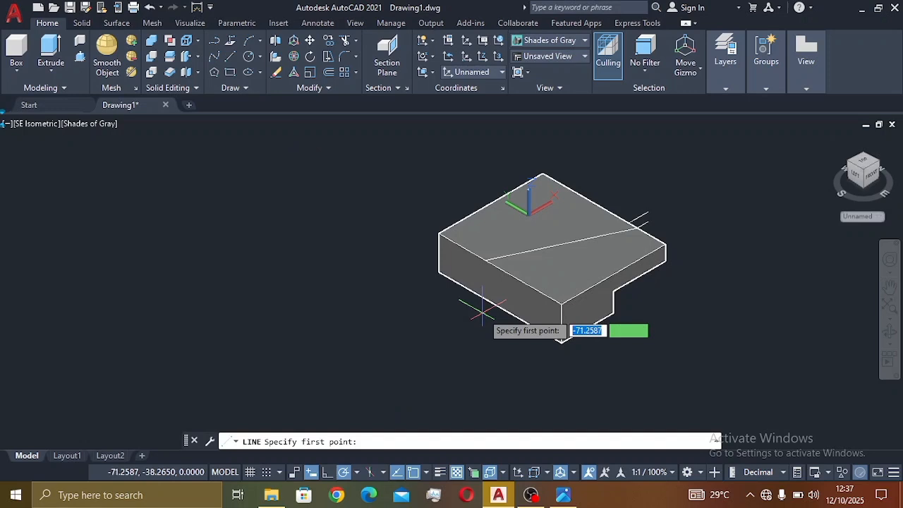
left_click(486, 262)
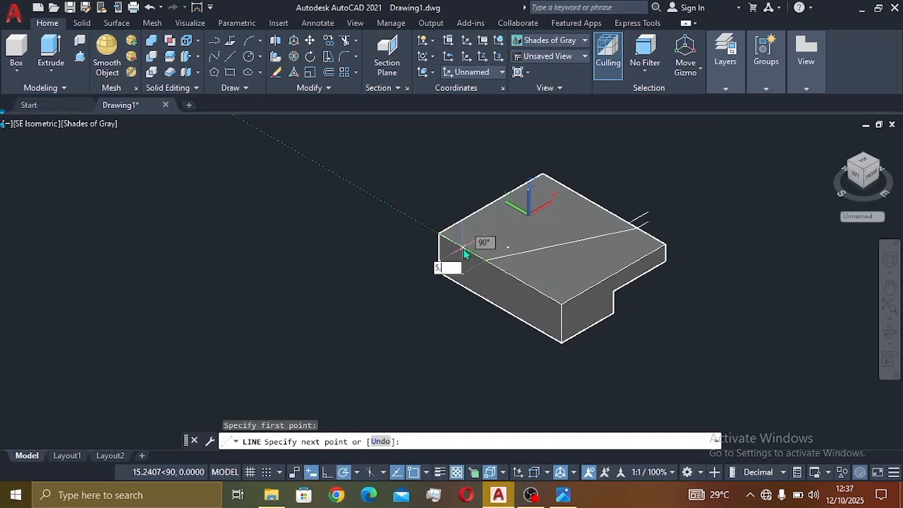
type("5.78")
key("Return")
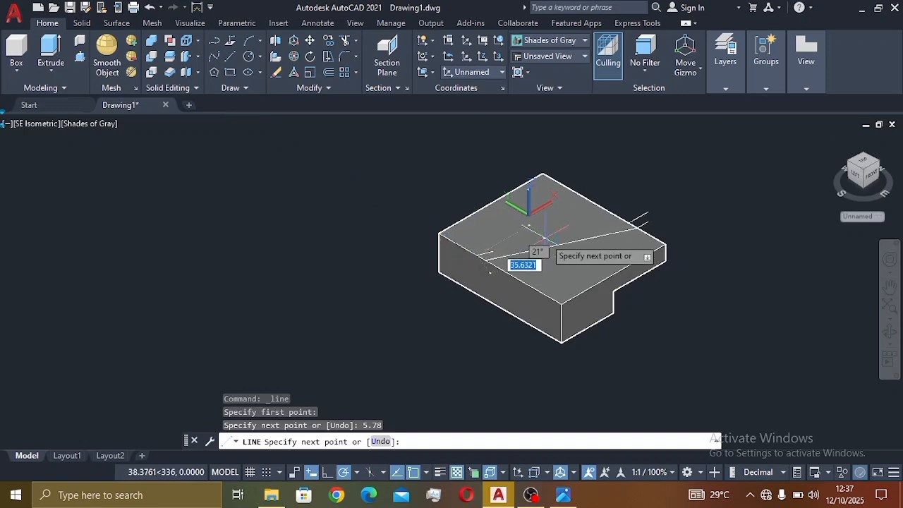
left_click(632, 228)
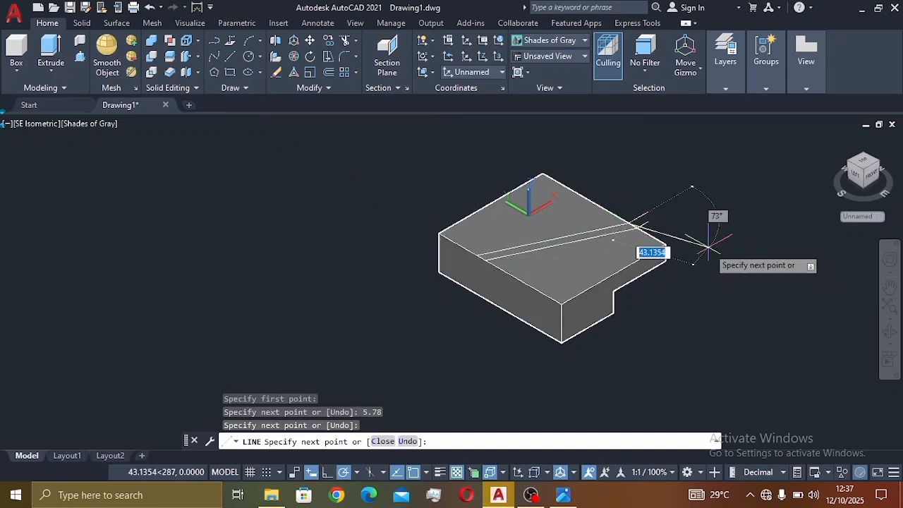
key("Escape")
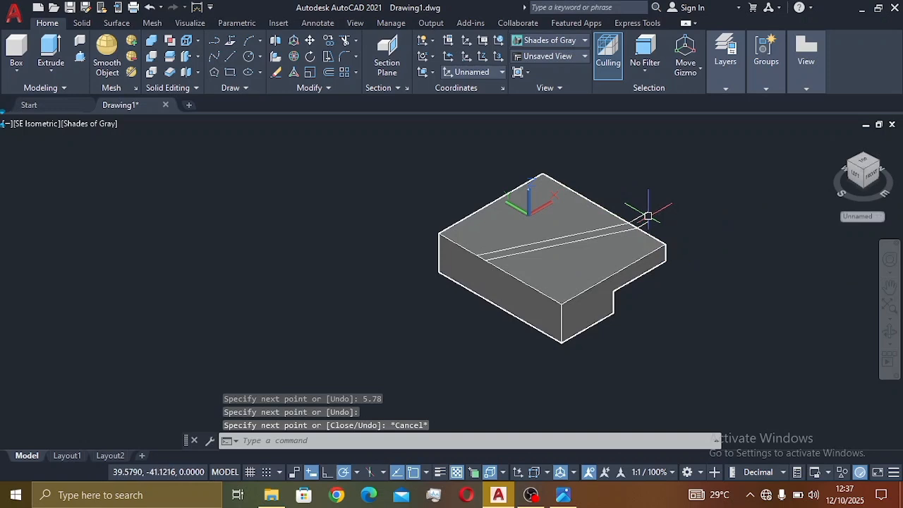
left_click(651, 230, "ctrl")
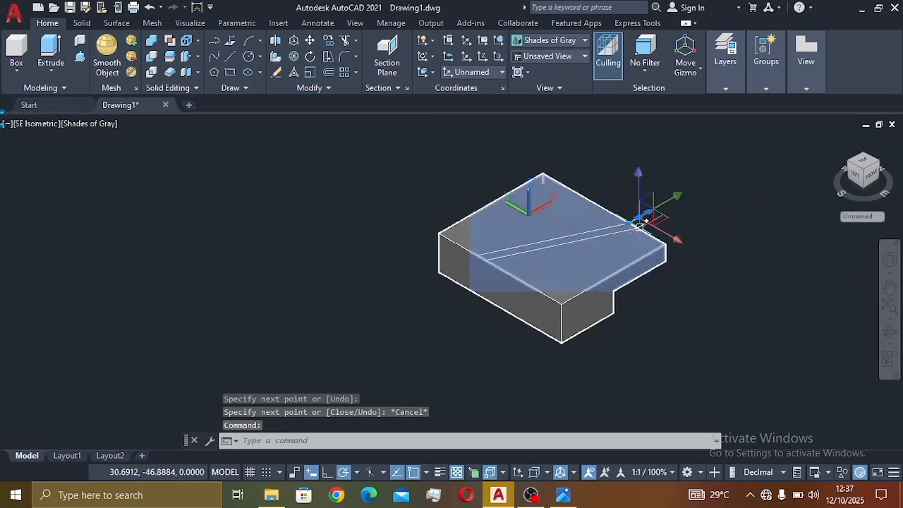
Step: Erase the two leftover short line stubs at the top face's edge
left_click(643, 224)
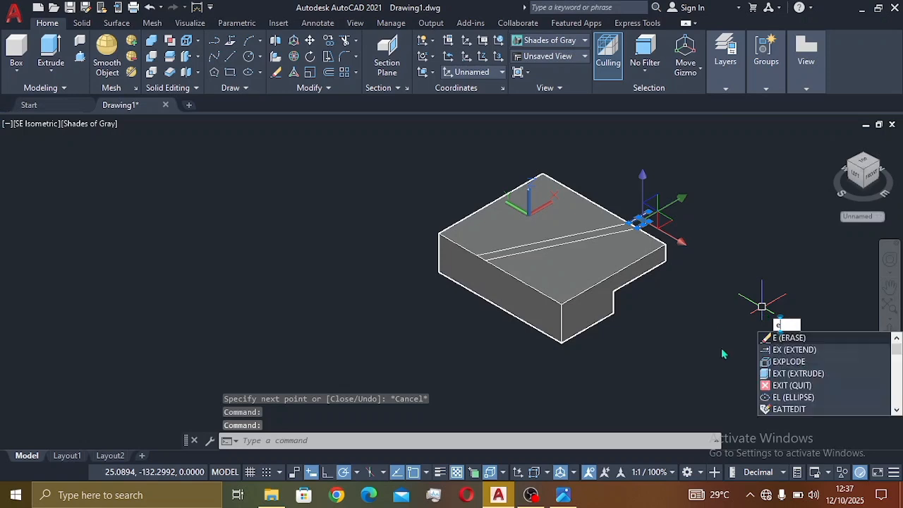
key("Return")
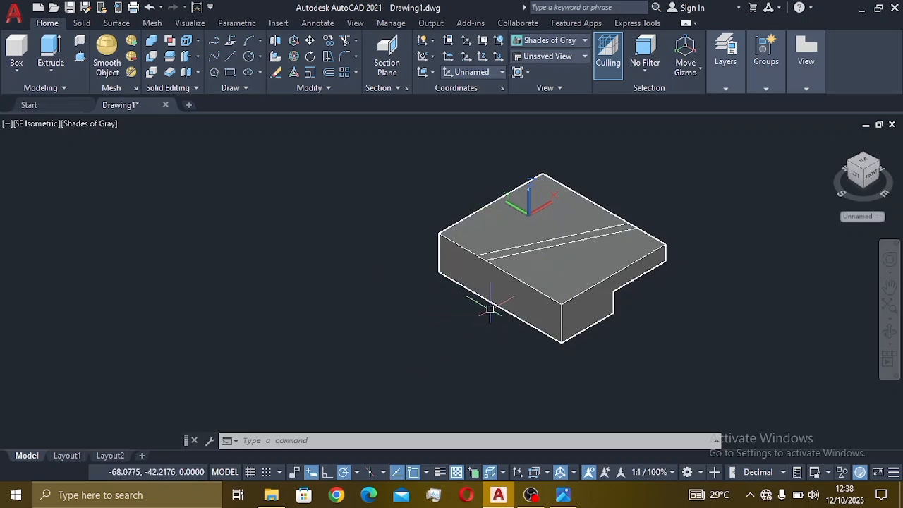
scroll(549, 244, "up", 5)
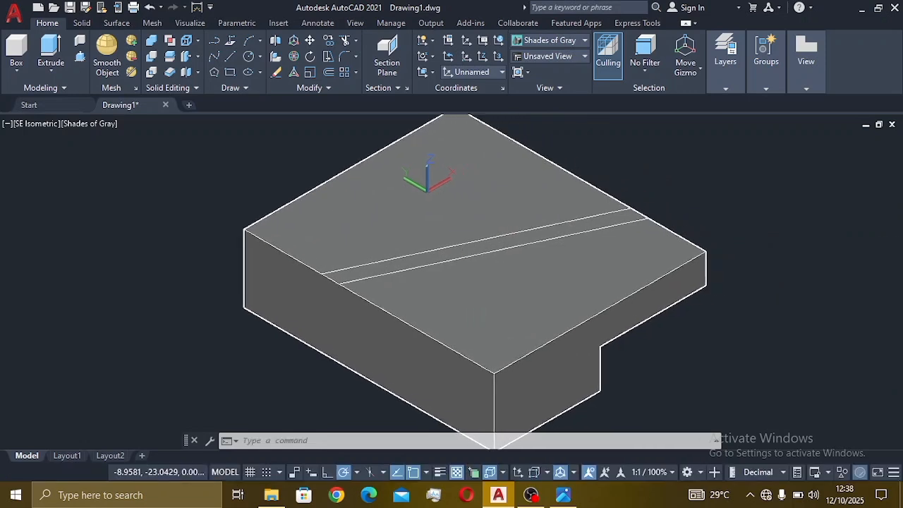
scroll(539, 242, "down", 4)
scroll(540, 243, "up", 3)
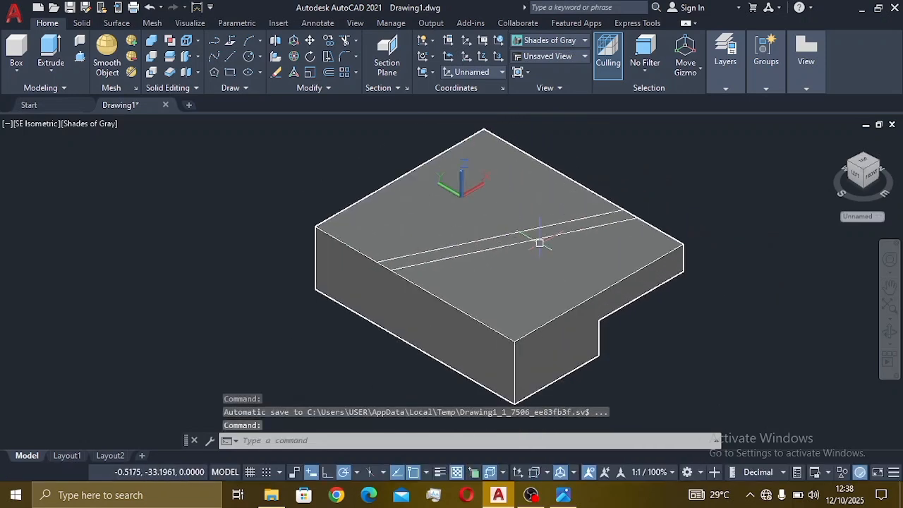
middle_click_drag(532, 242, 512, 253)
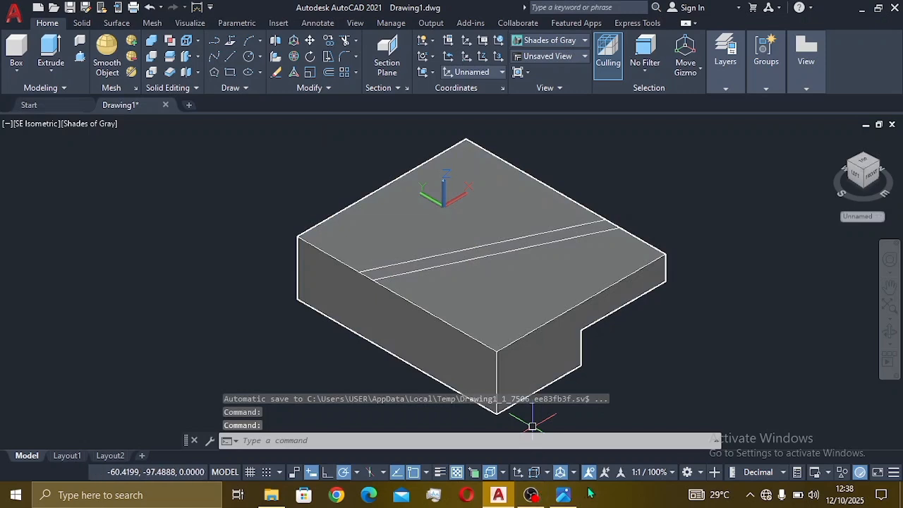
left_click(563, 495)
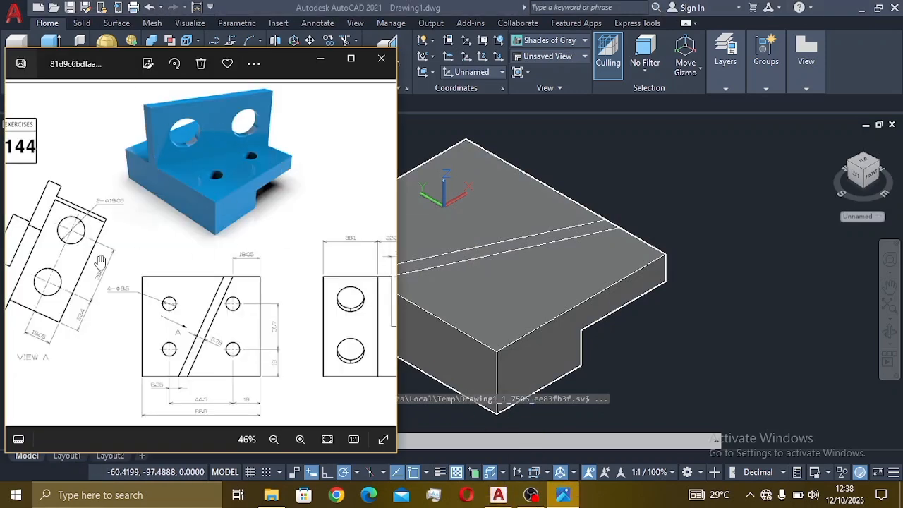
scroll(110, 255, "up", 3)
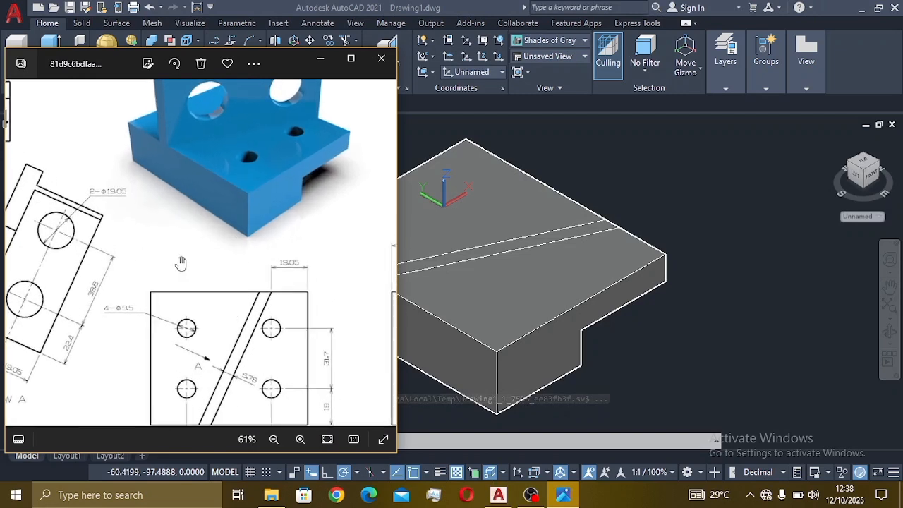
scroll(182, 263, "down", 3)
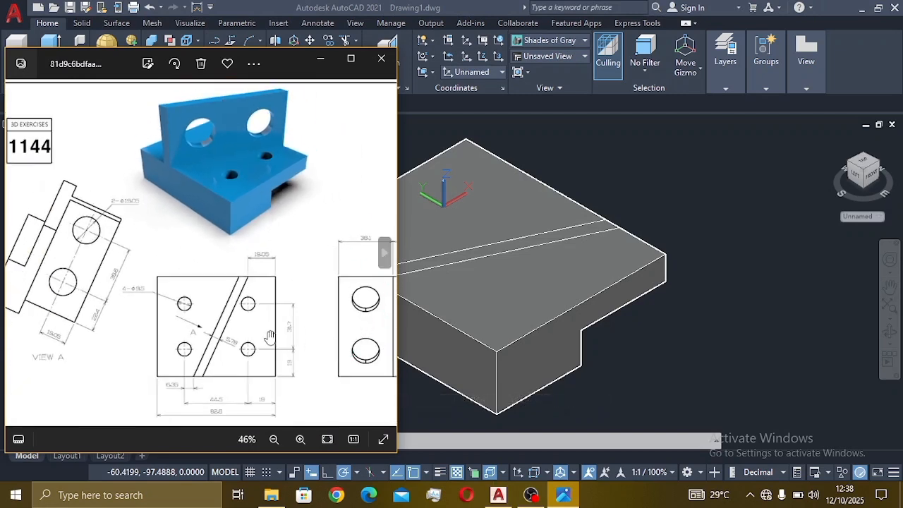
scroll(327, 304, "down", 1)
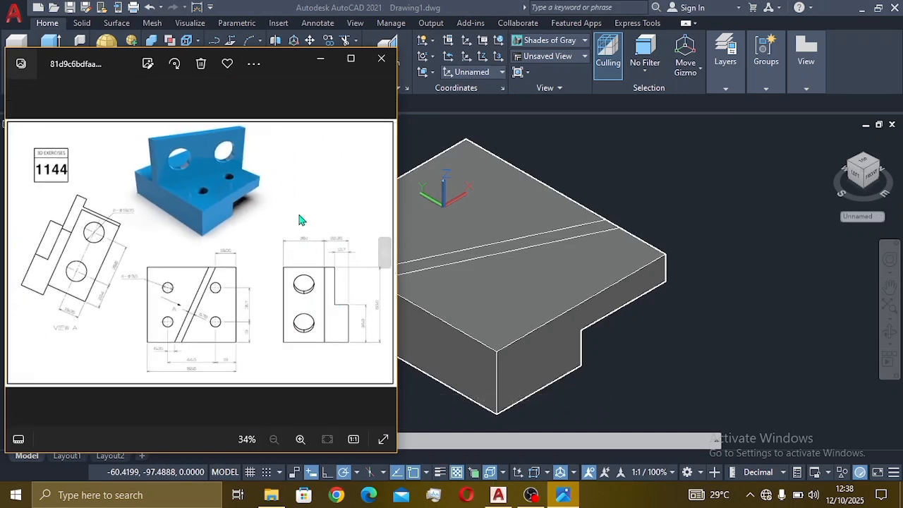
scroll(303, 222, "up", 1)
scroll(318, 250, "up", 3)
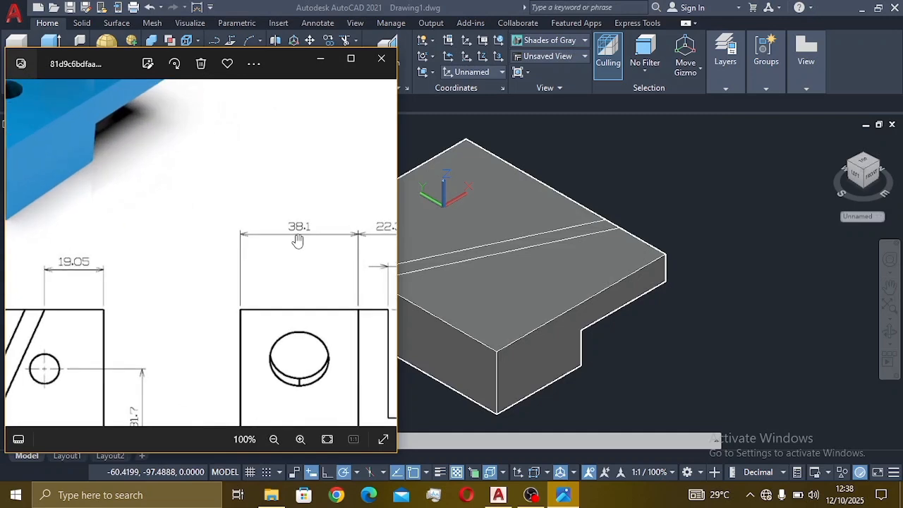
scroll(303, 238, "down", 3)
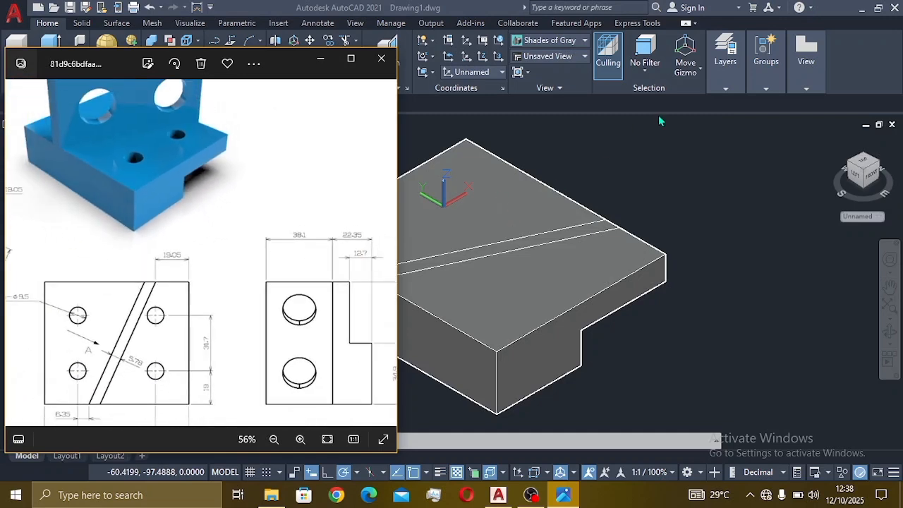
left_click(636, 168)
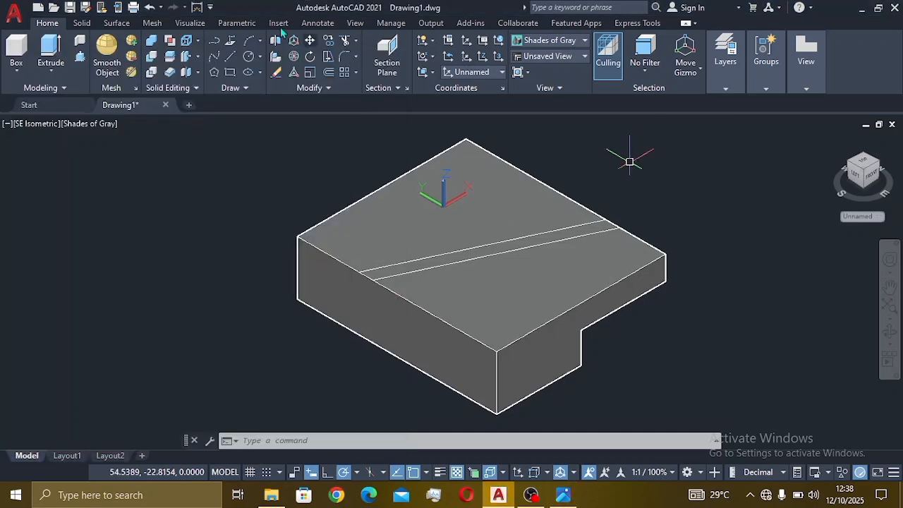
Step: Press-pull the angled strip up by 30.1 and compare the wall against the reference drawing
left_click(80, 57)
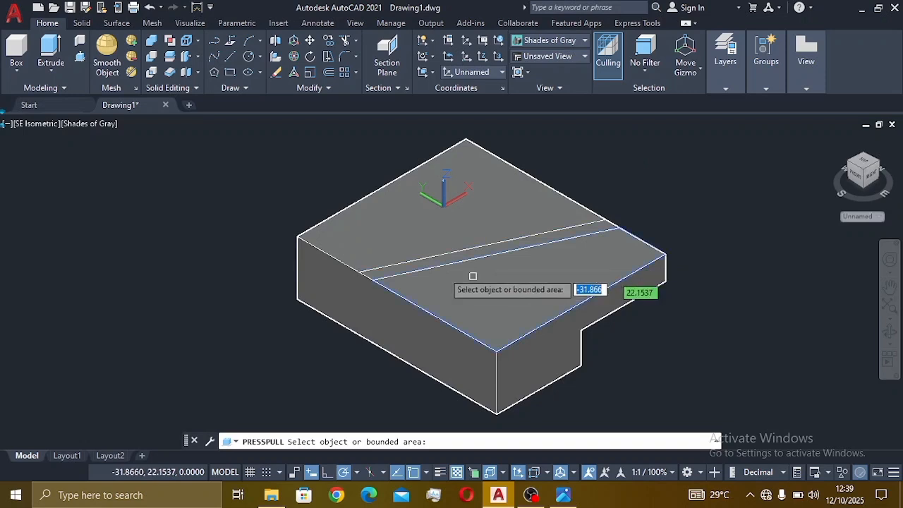
left_click(454, 254)
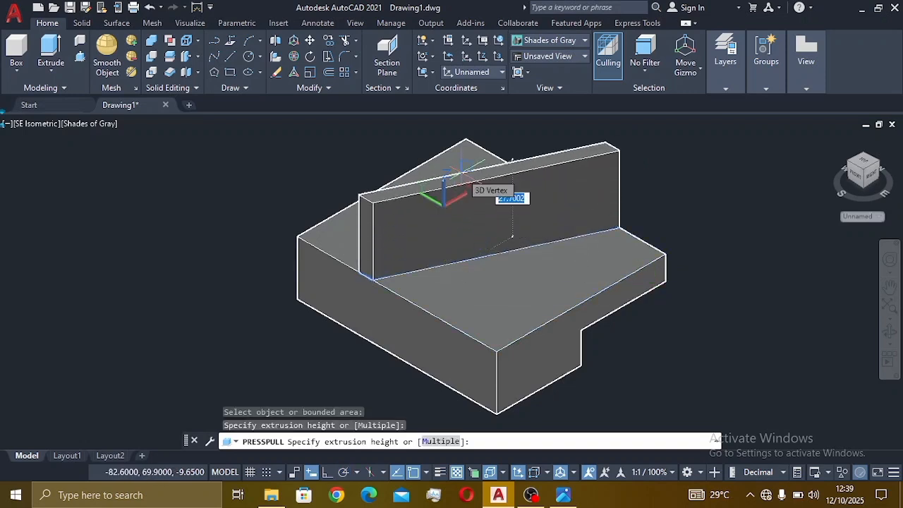
type("30")
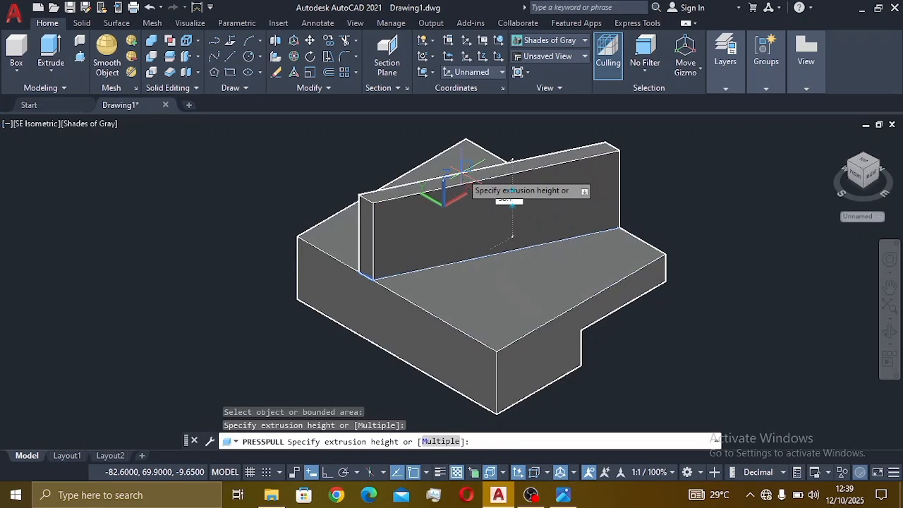
type(".1")
key("Return")
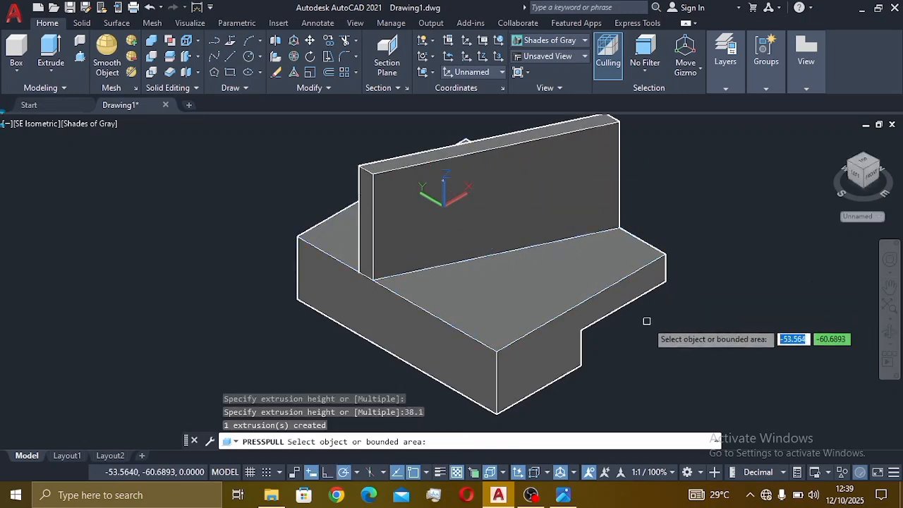
scroll(627, 336, "down", 2)
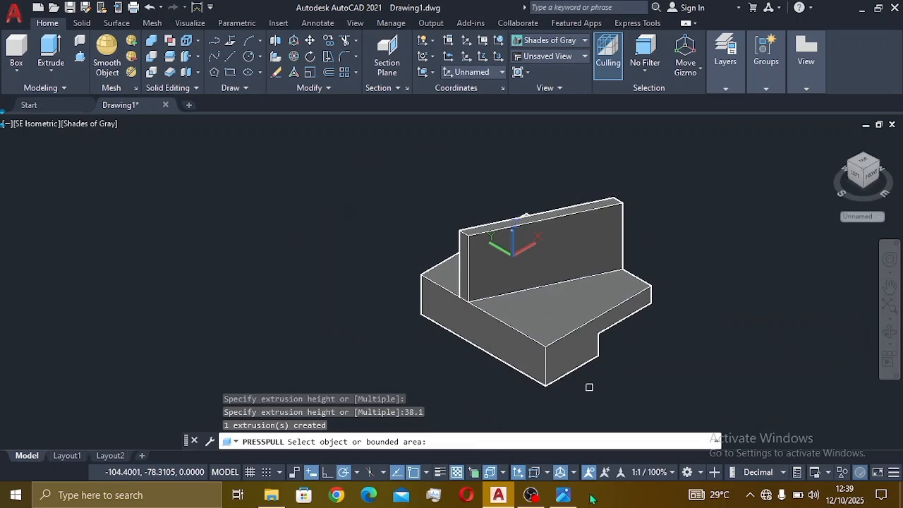
left_click(563, 495)
scroll(691, 305, "down", 2)
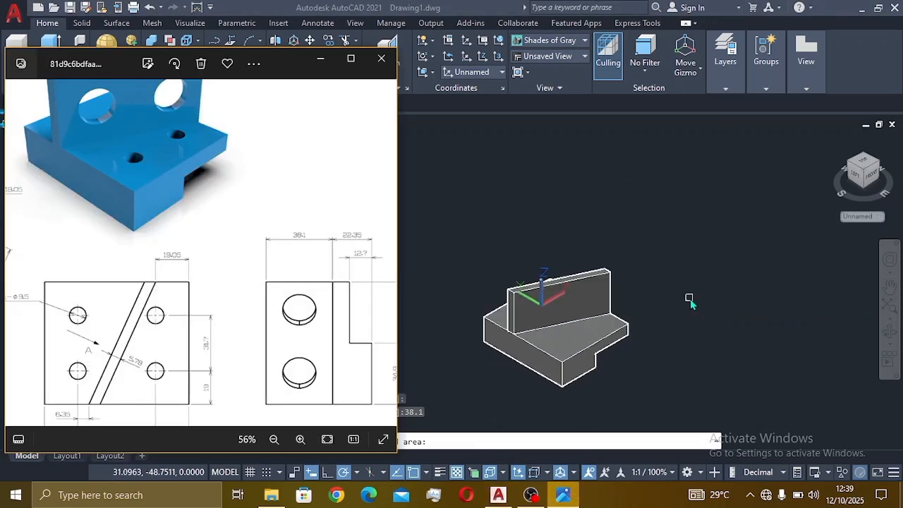
scroll(654, 303, "up", 2)
left_click_drag(137, 150, 175, 188)
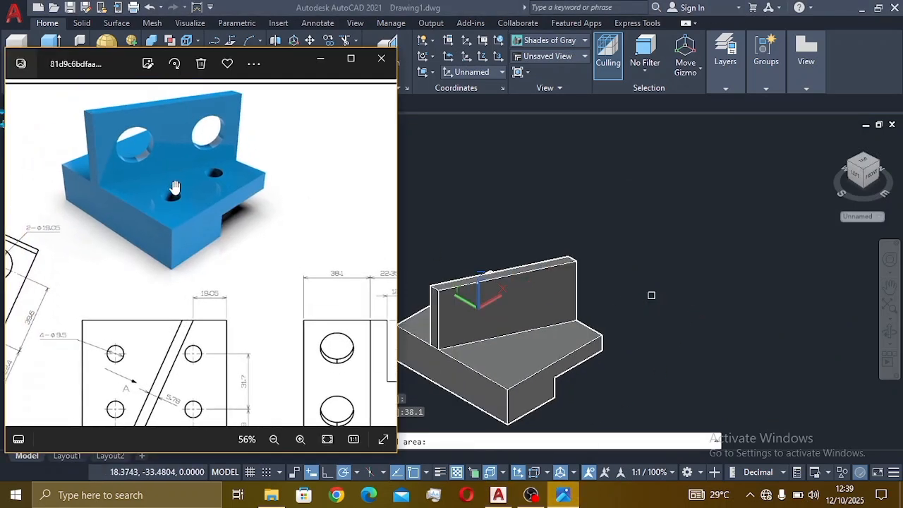
left_click(511, 349)
middle_click_drag(509, 352, 558, 316)
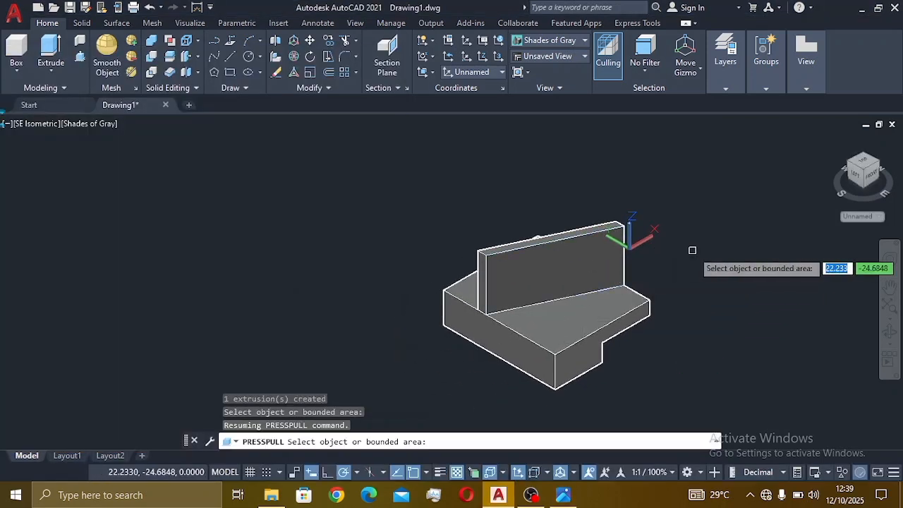
Step: Undo that wall and press-pull the angled strip again to a height of 38.1
key("ctrl+z")
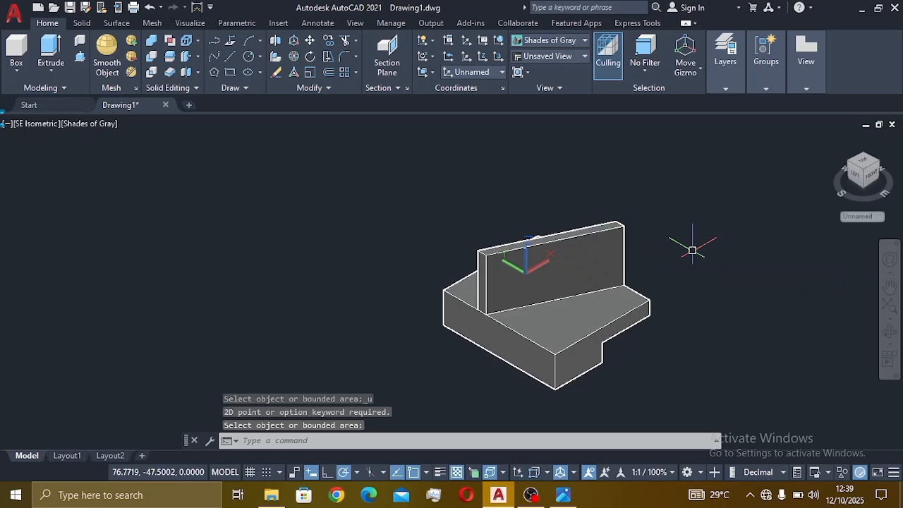
key("ctrl+z")
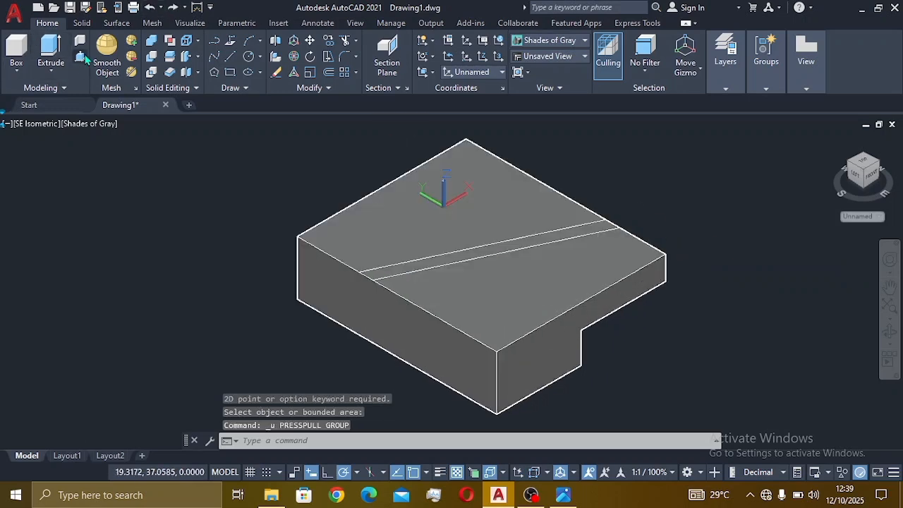
left_click(82, 58)
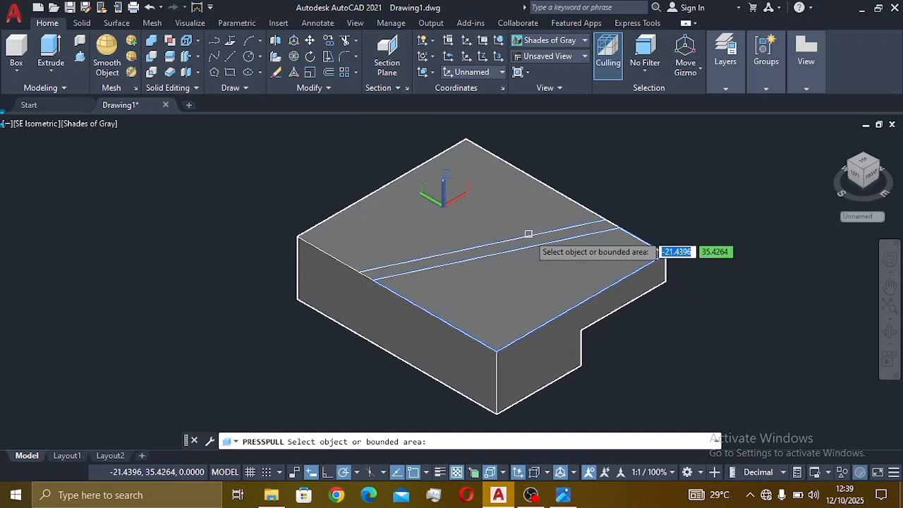
left_click(530, 236)
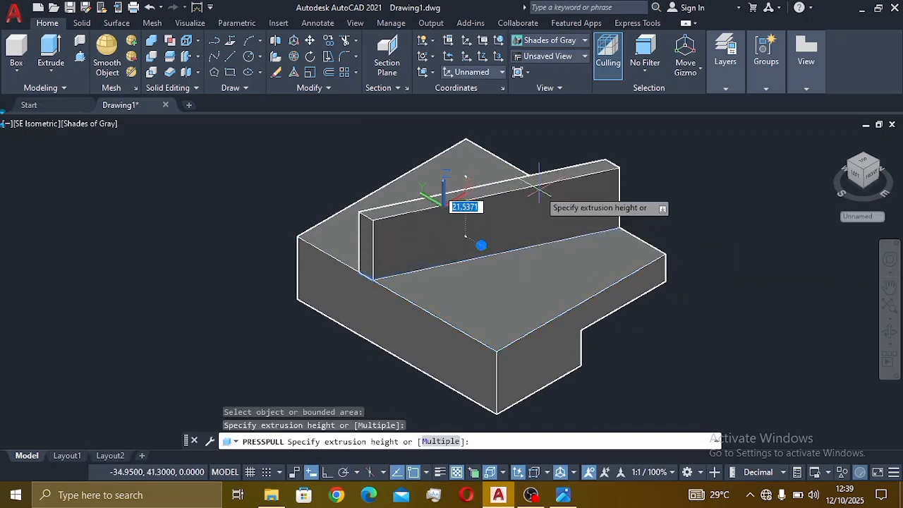
type("38")
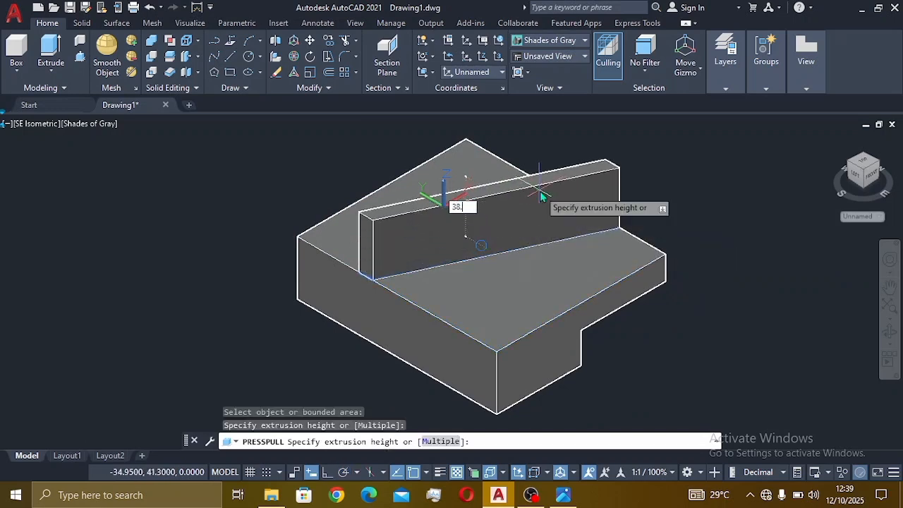
type(".1")
key("Return")
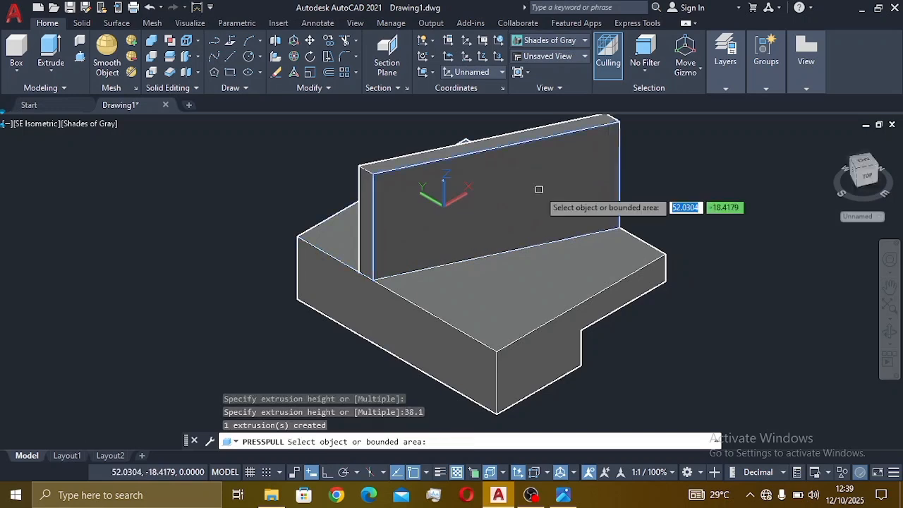
key("Return")
scroll(642, 295, "down", 4)
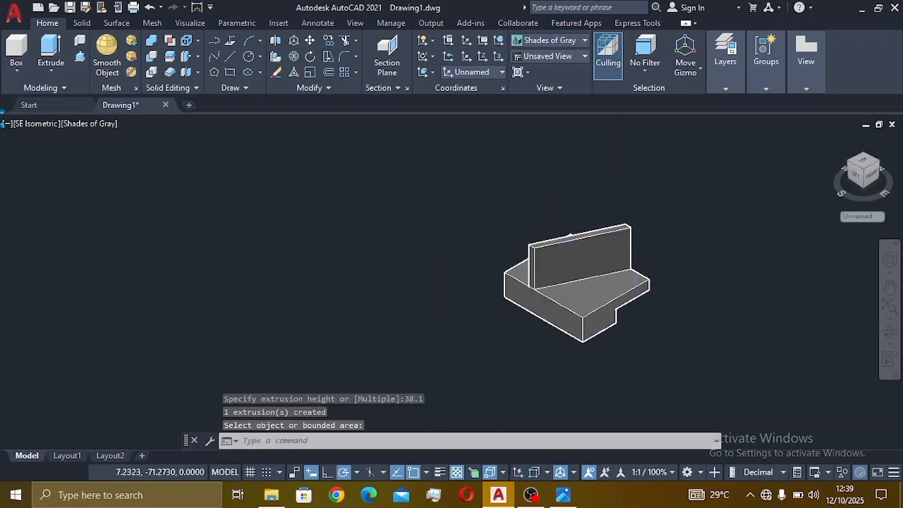
scroll(627, 279, "up", 3)
middle_click_drag(591, 275, 532, 264)
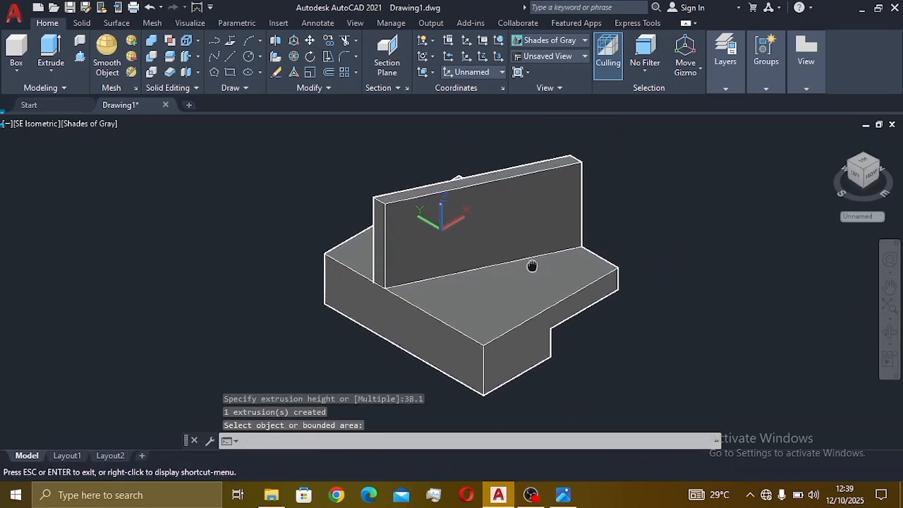
key("Return")
left_click(565, 495)
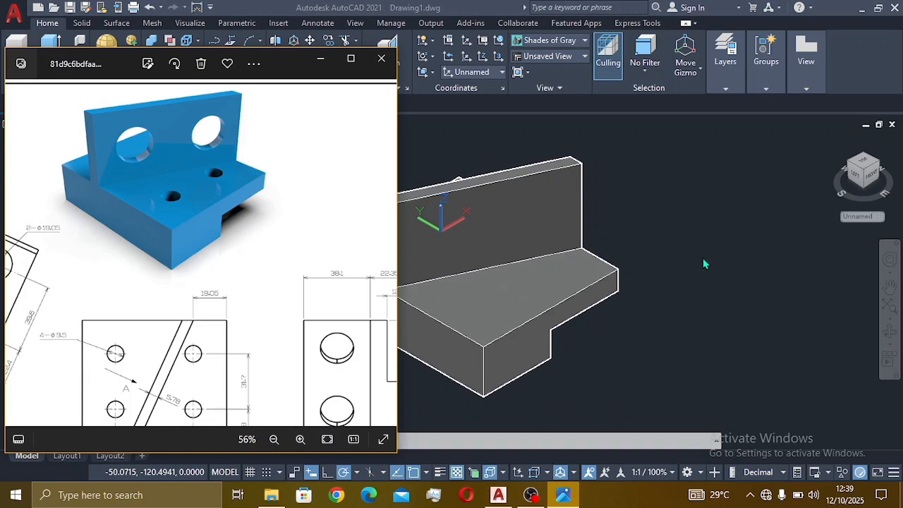
Step: Turn off the transform gizmos and review the reference dimensions, then return to the bracket model
left_click(702, 218)
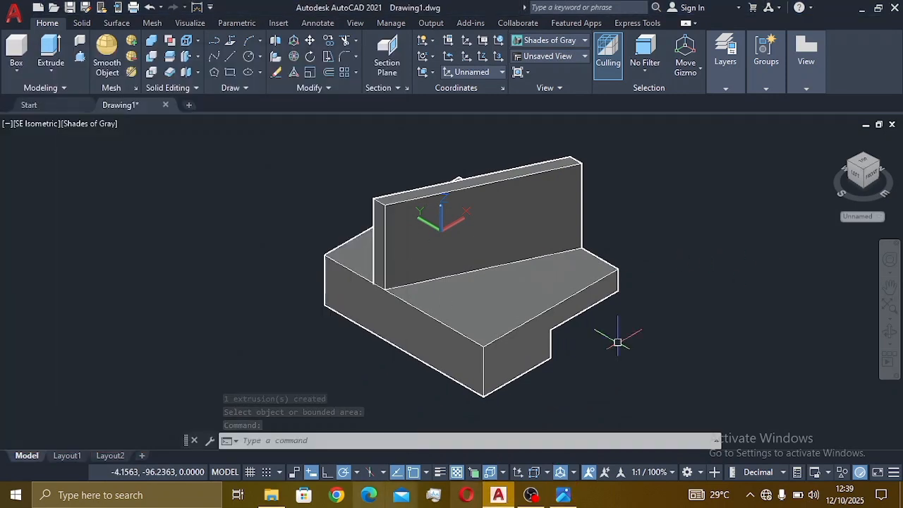
left_click(560, 475)
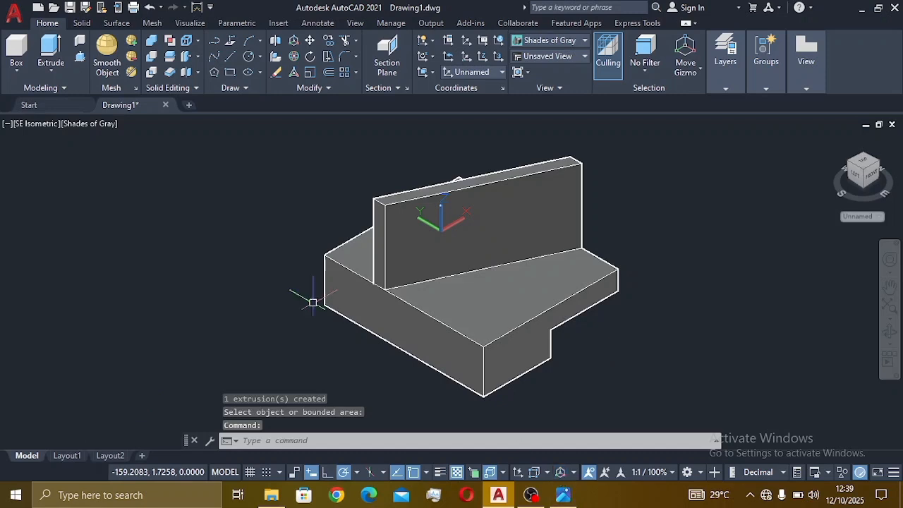
left_click(562, 495)
scroll(147, 297, "down", 1)
left_click_drag(145, 316, 165, 295)
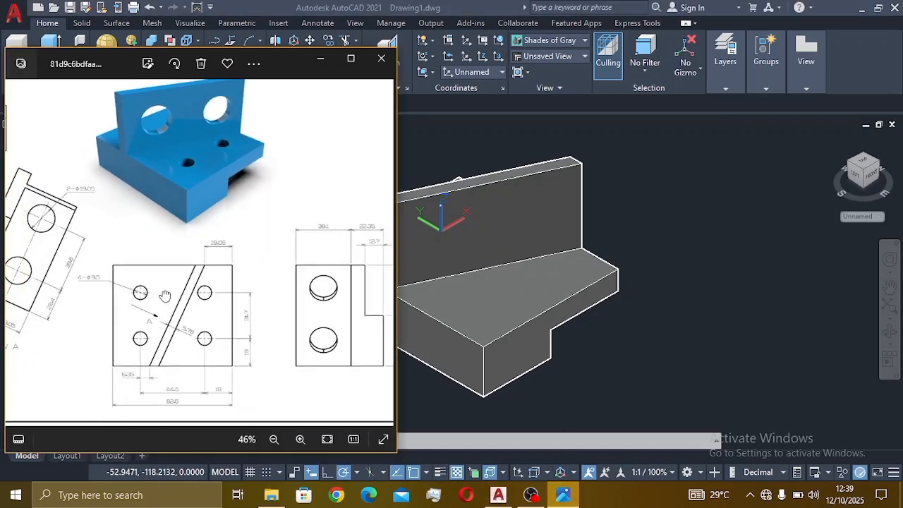
scroll(165, 295, "up", 3)
scroll(222, 341, "down", 1)
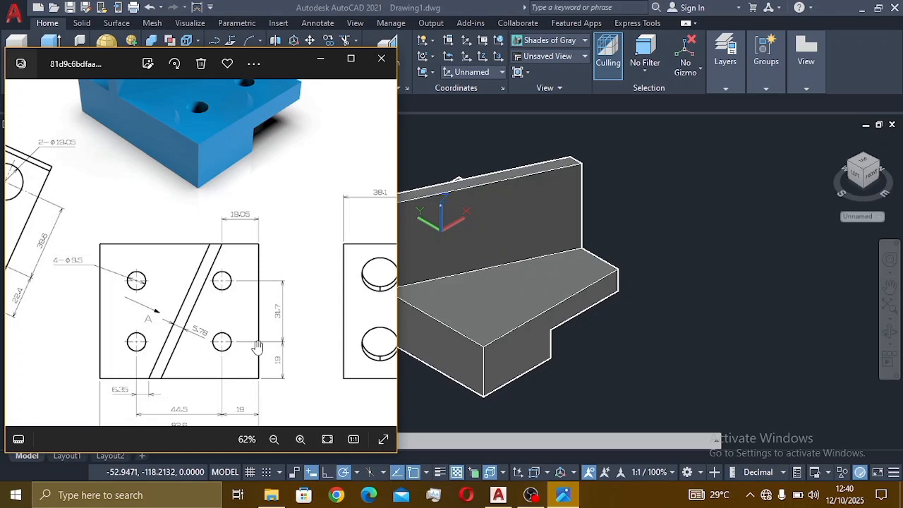
left_click(587, 354)
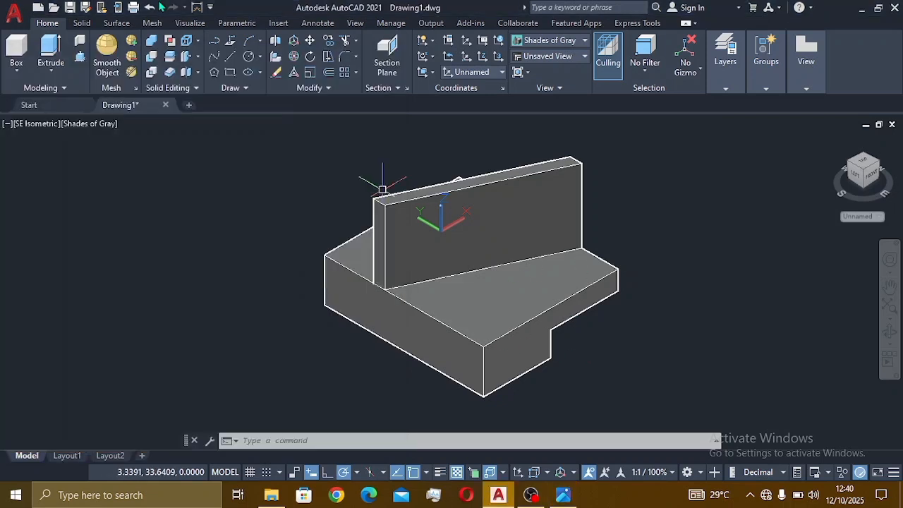
Step: Draw two 19-unit guide line segments from the base's front top corner
left_click(232, 56)
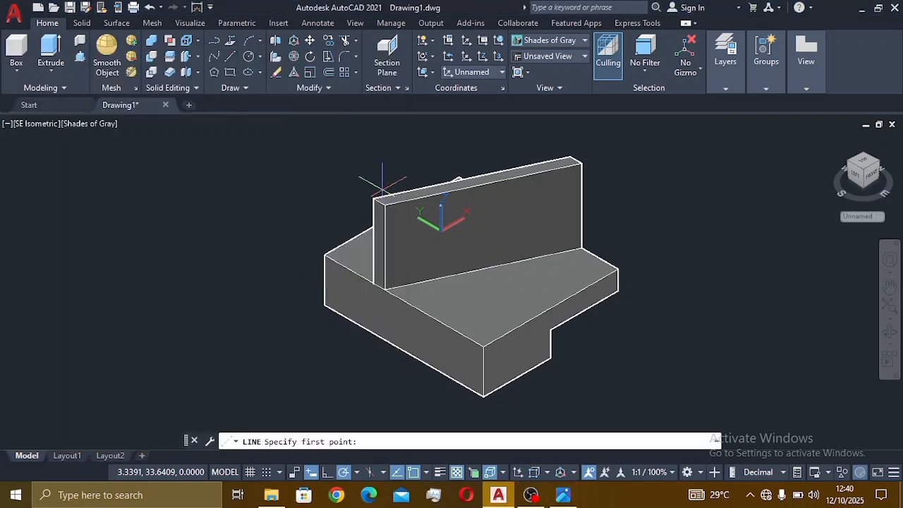
left_click(480, 345)
type("1")
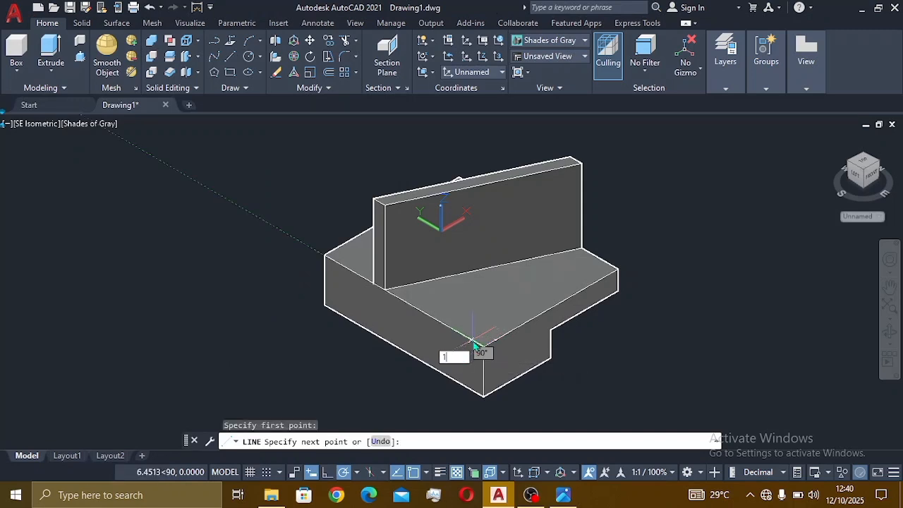
type("9")
key("Return")
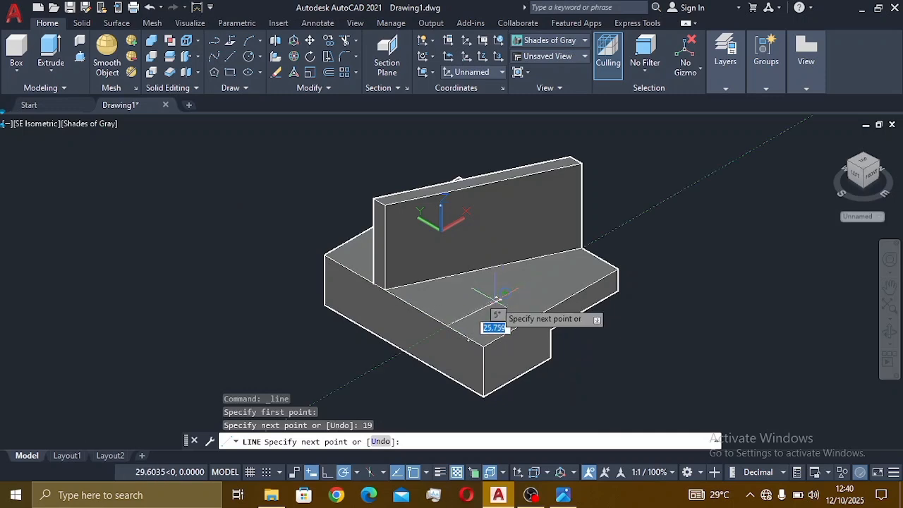
type("1")
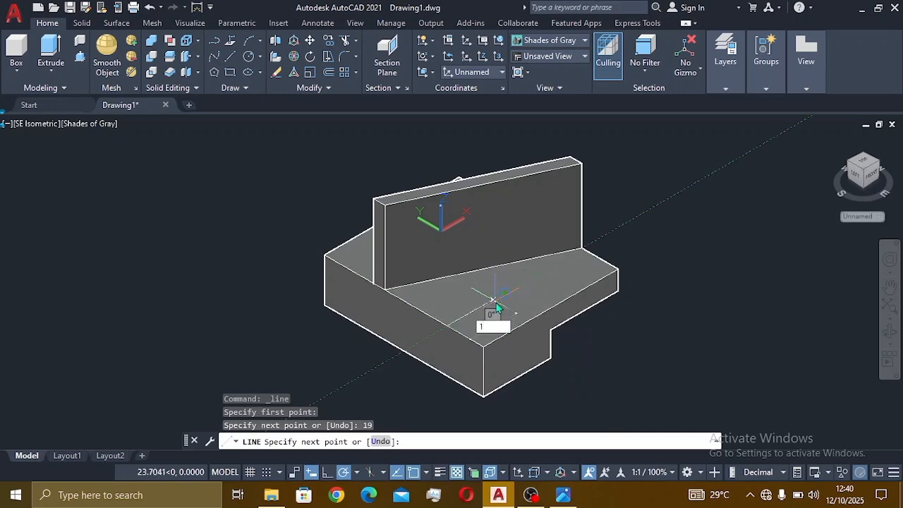
type("9")
key("Return")
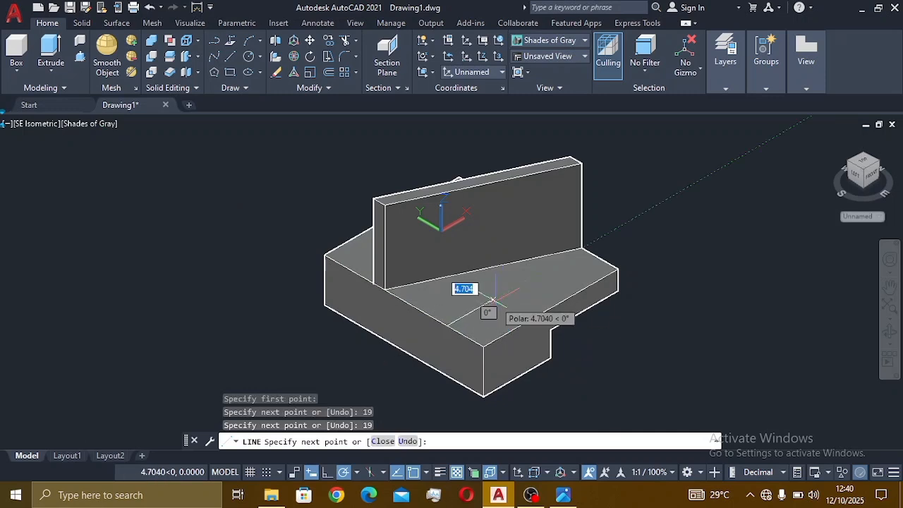
key("Escape")
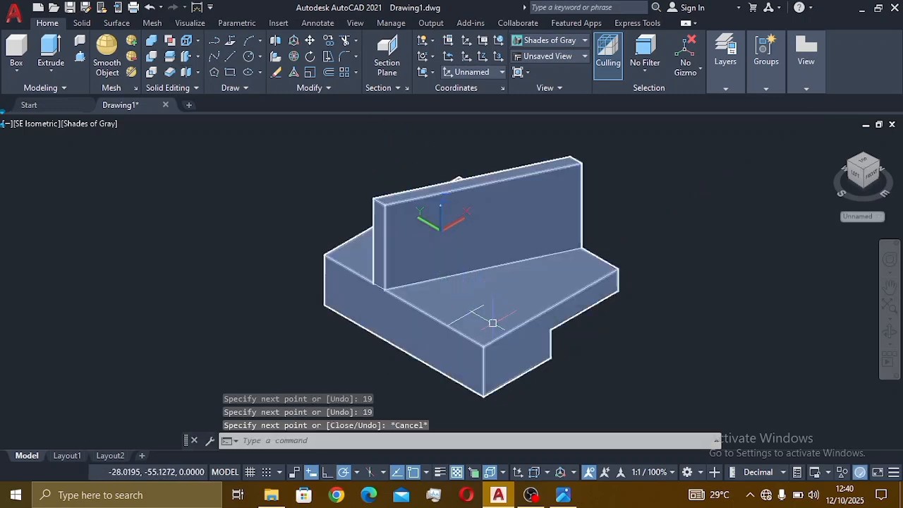
key("alt+Tab")
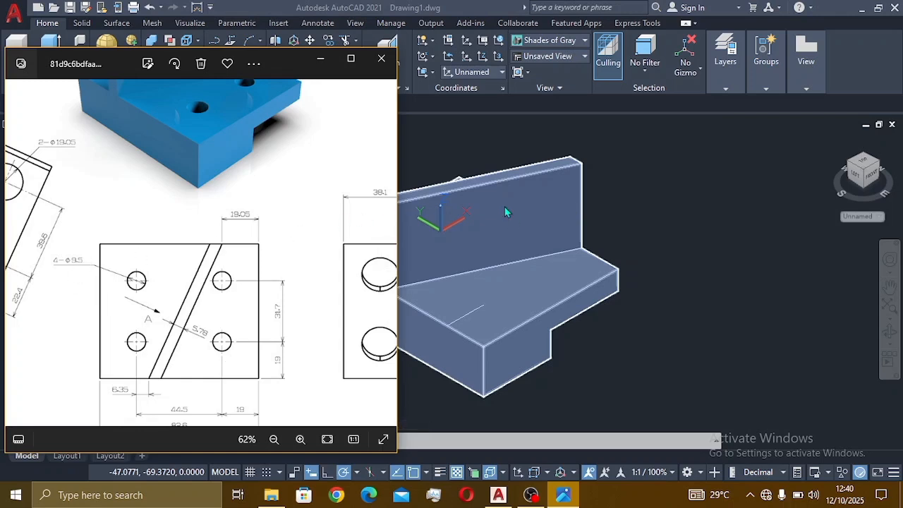
left_click(693, 248)
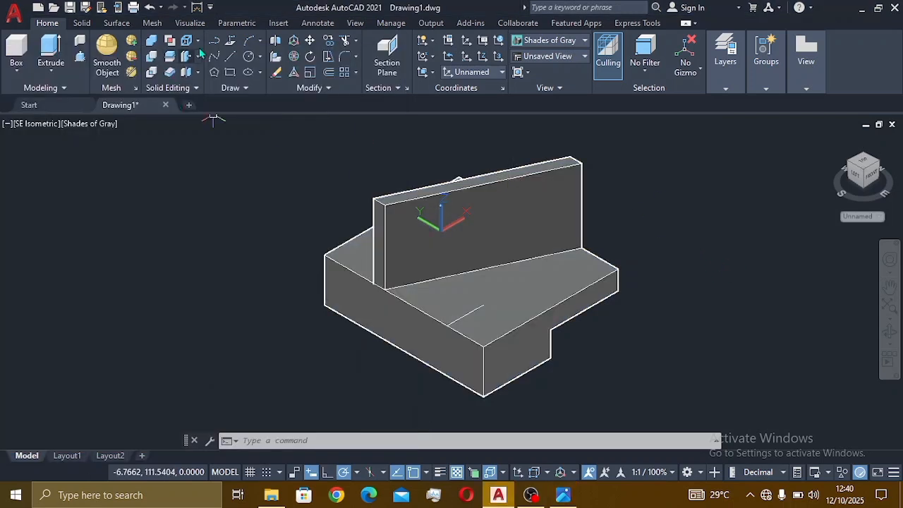
Step: Draw a 9.5-diameter circle centred at the end of the guide lines
left_click(260, 58)
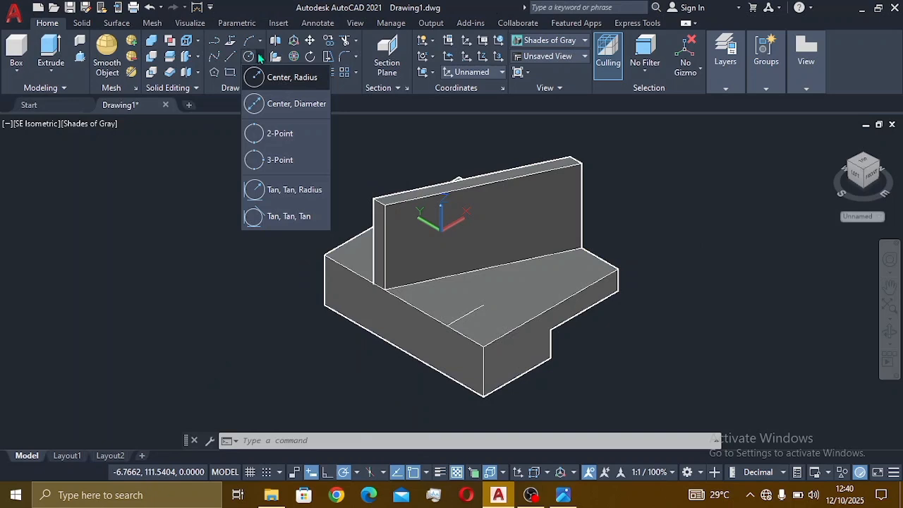
left_click(291, 104)
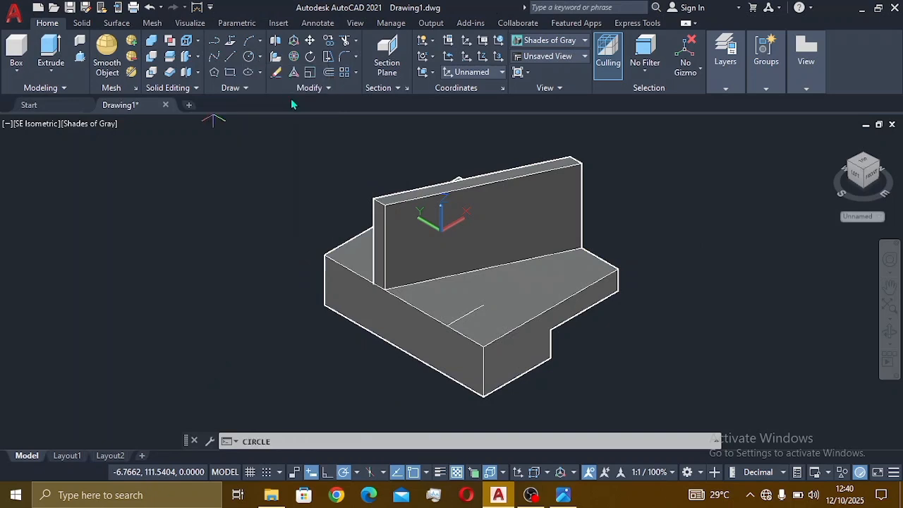
left_click(484, 306)
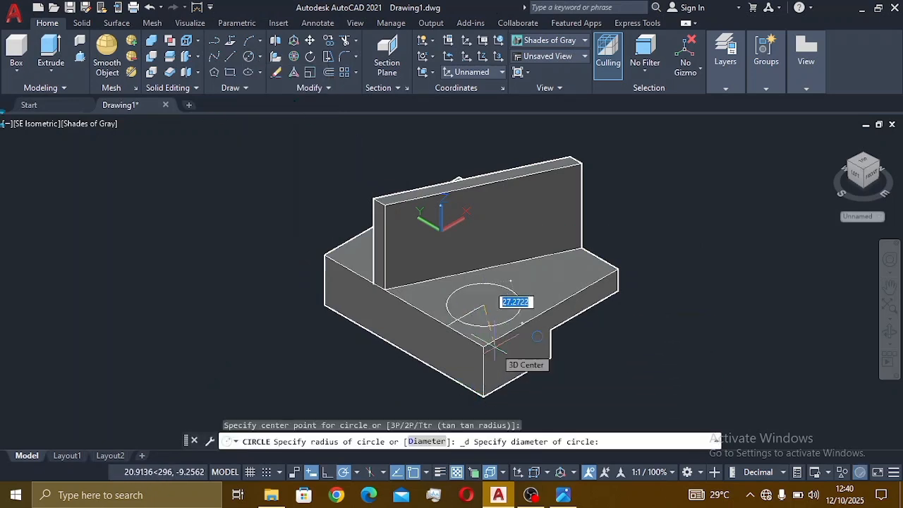
type("9.5")
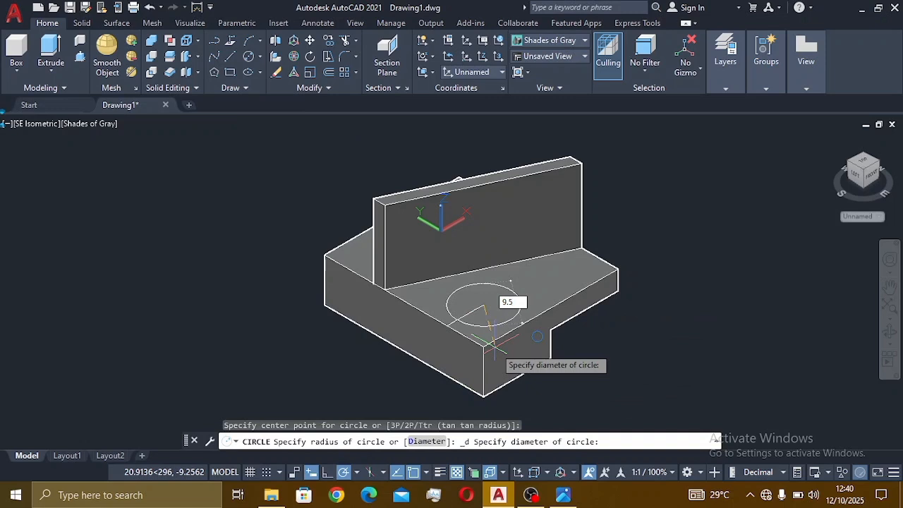
key("Return")
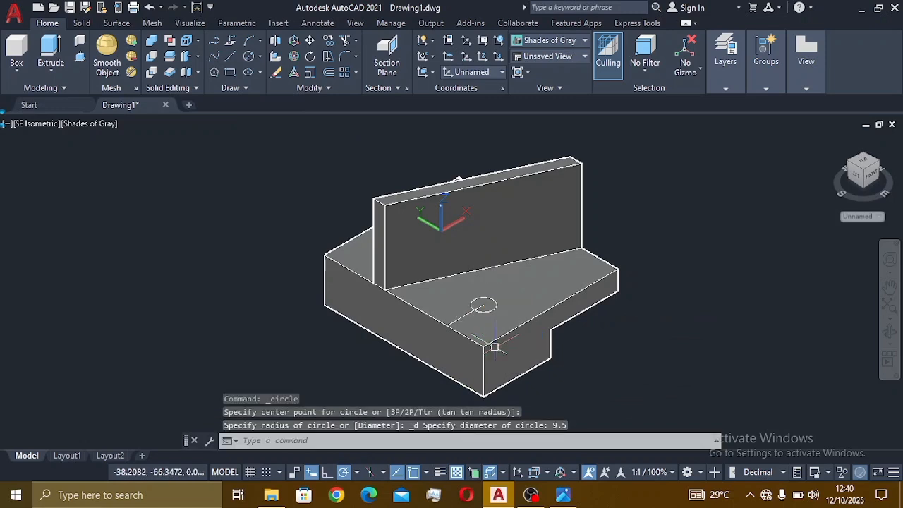
Step: Erase the guide line leading to the hole circle
left_click(459, 318)
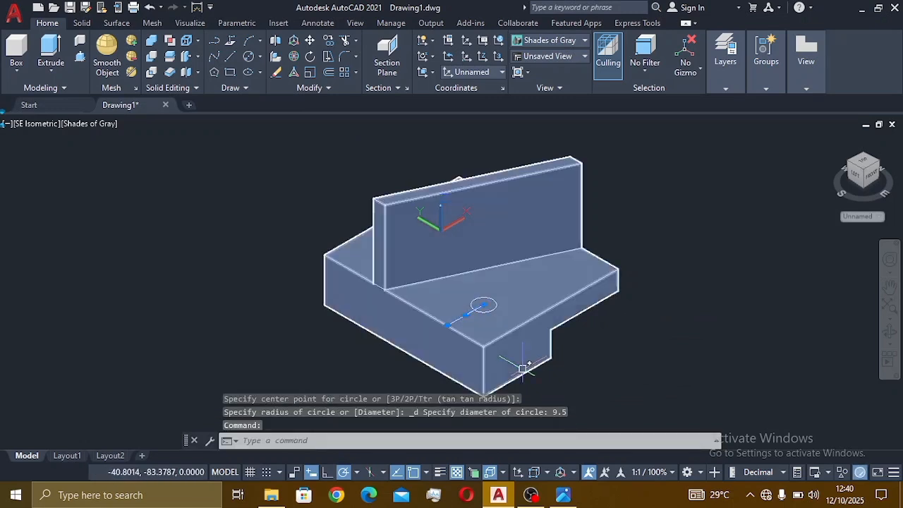
type("e")
key("Return")
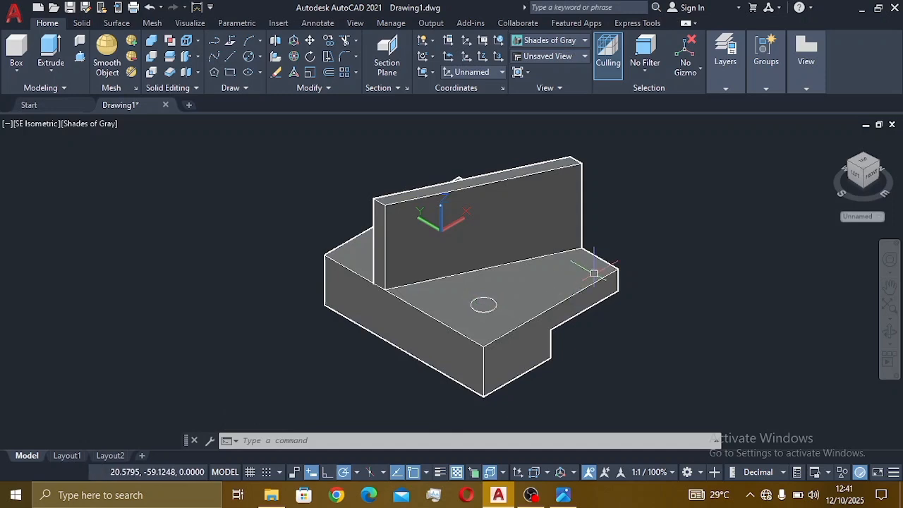
left_click(562, 497)
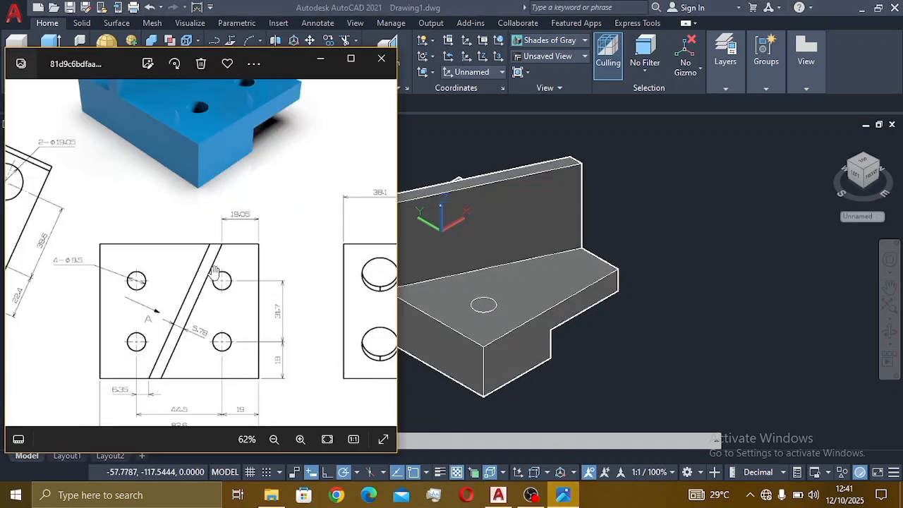
Step: Copy the 9.5 hole circle from its centre 31.7 units along the base at polar 0°
left_click(606, 347)
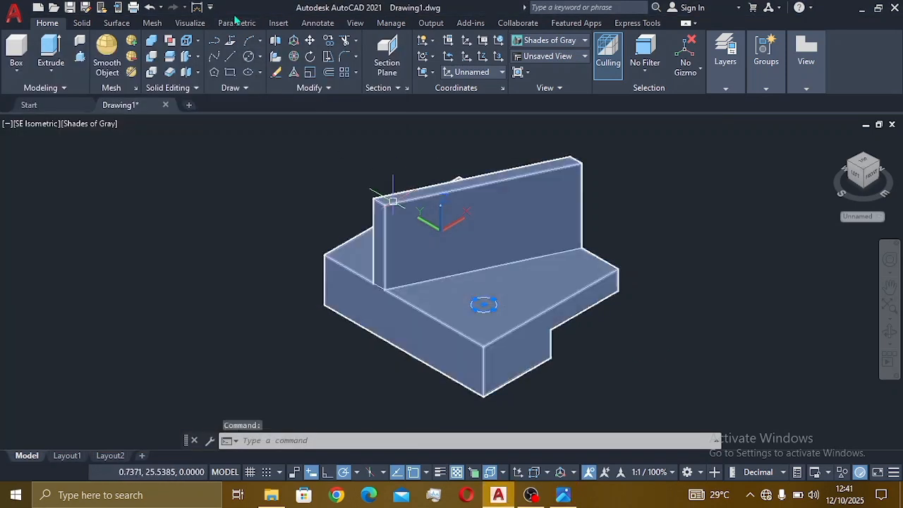
left_click(329, 41)
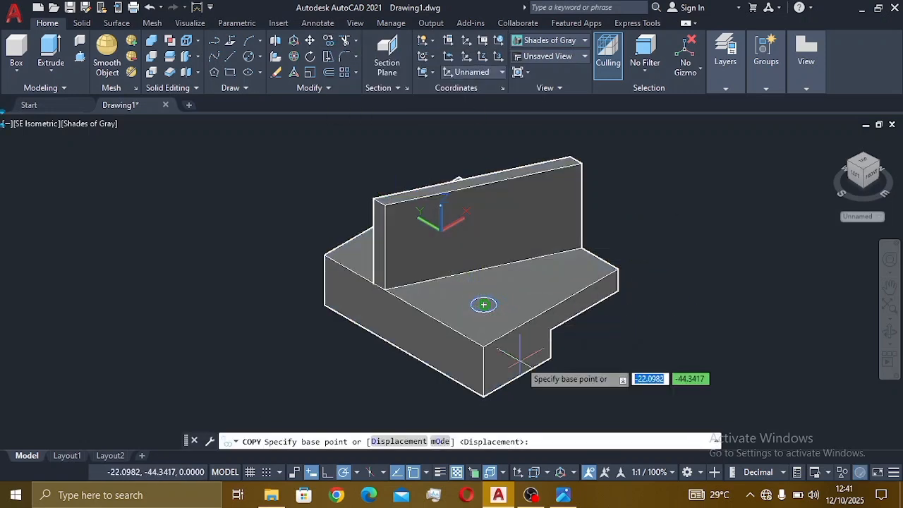
left_click(563, 495)
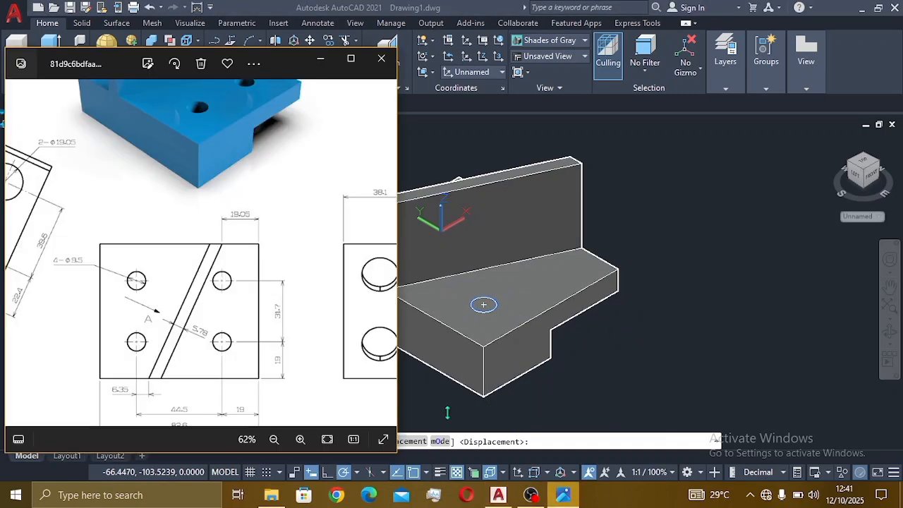
left_click(571, 346)
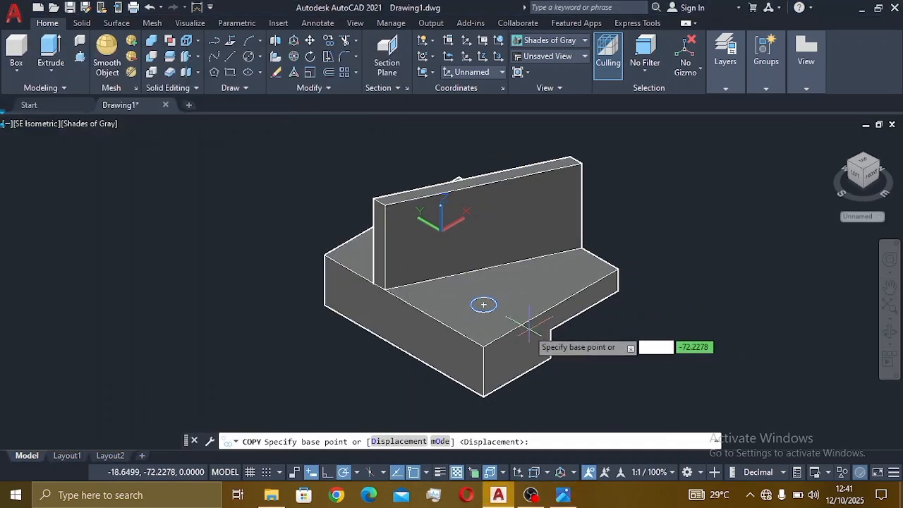
left_click(484, 305)
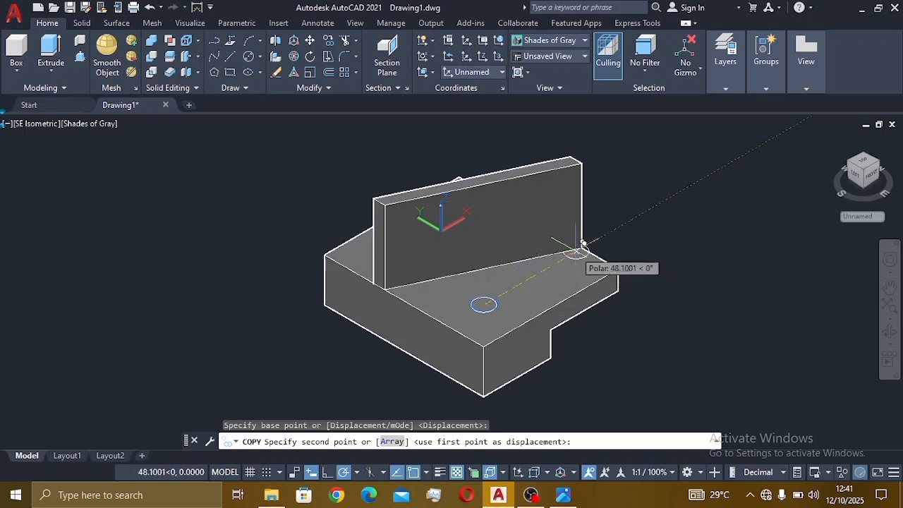
type("31")
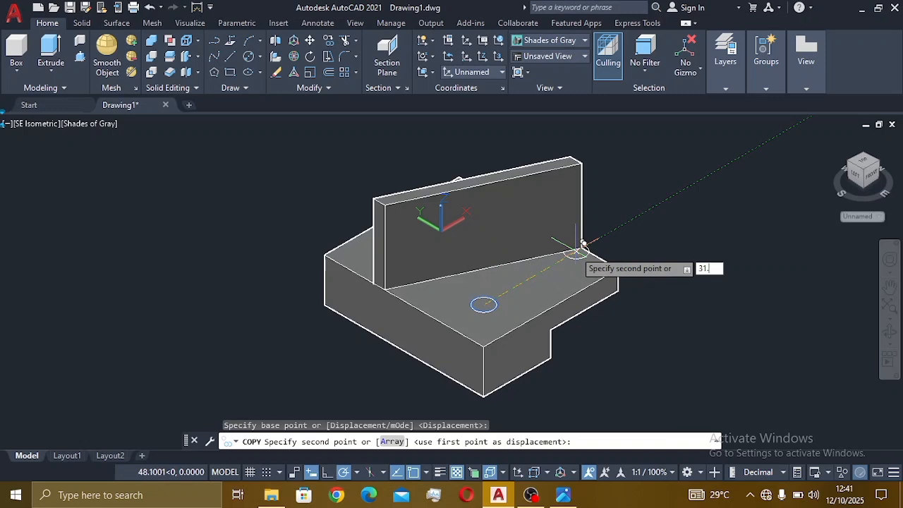
type(".7")
key("Return")
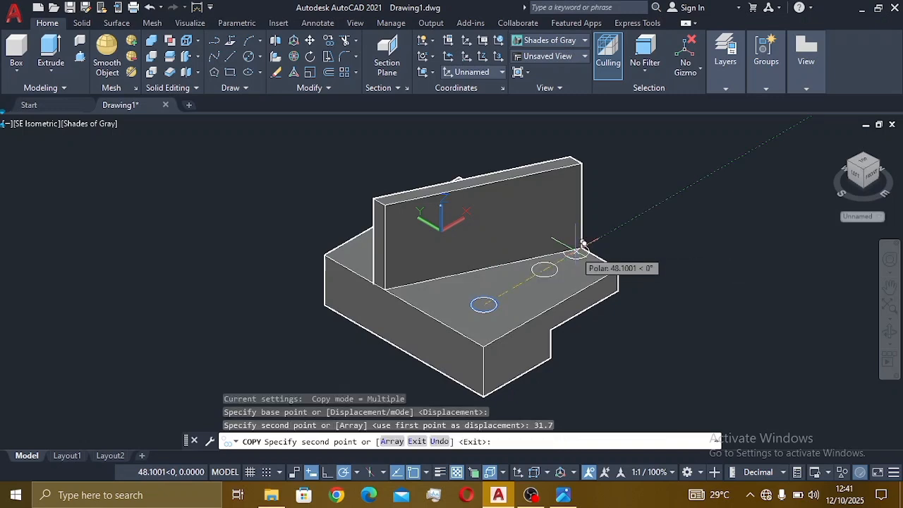
key("Escape")
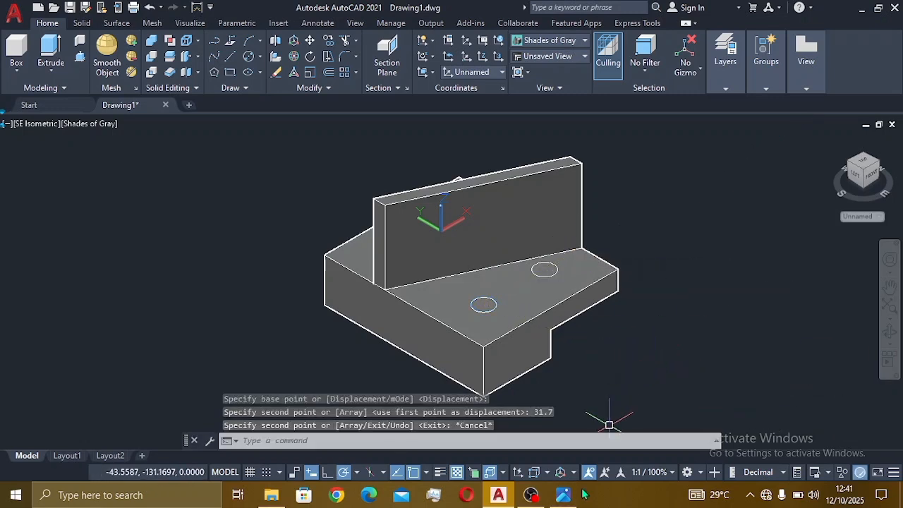
left_click(564, 495)
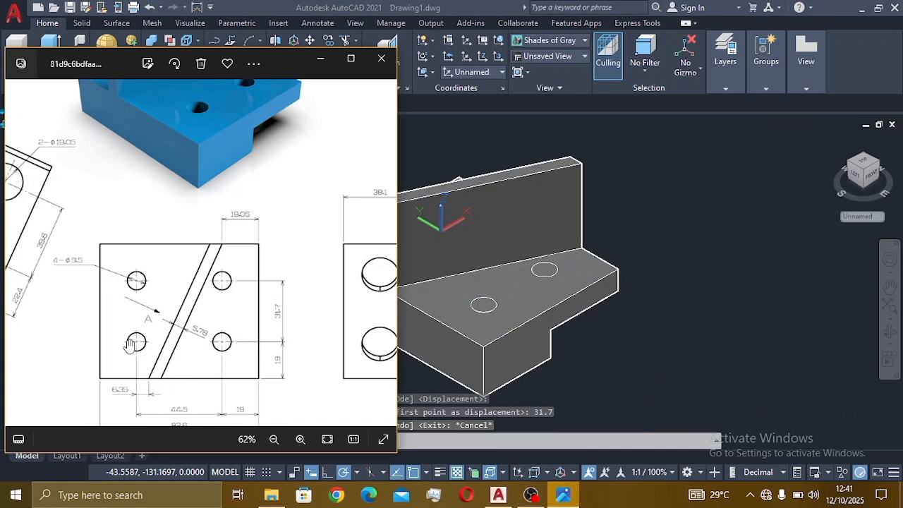
left_click(691, 343)
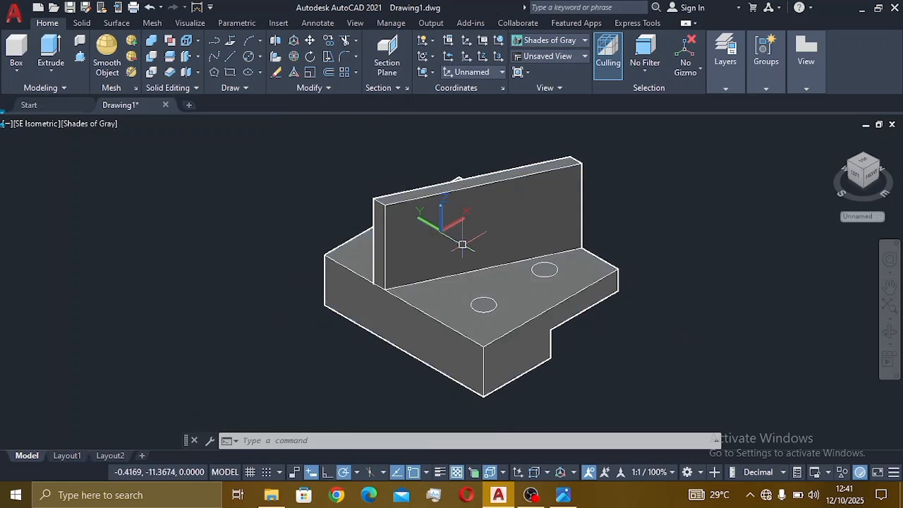
Step: Copy the front hole circle from its centre 44.5 units along polar 90°
left_click(492, 305)
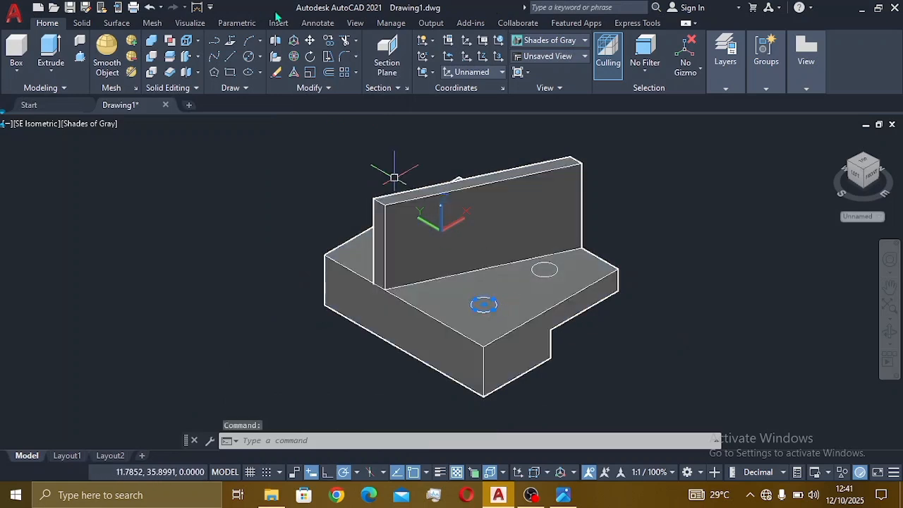
left_click(336, 41)
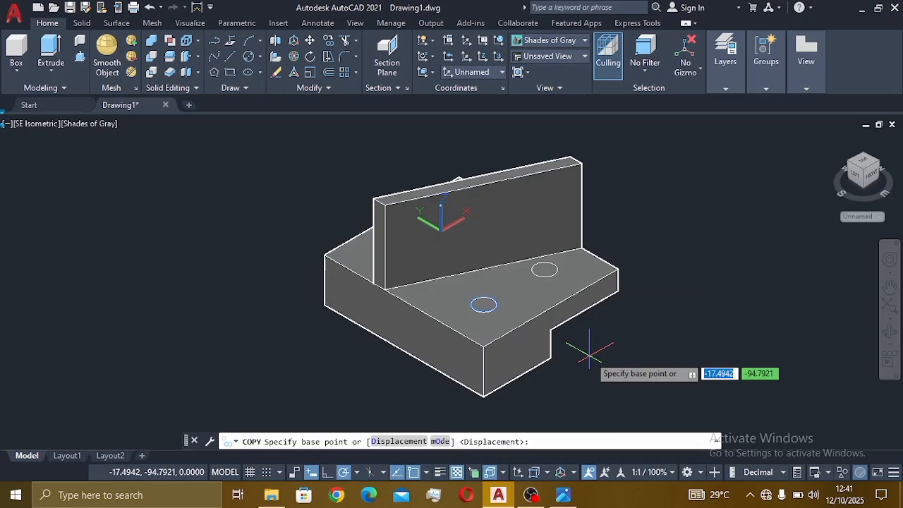
left_click(484, 305)
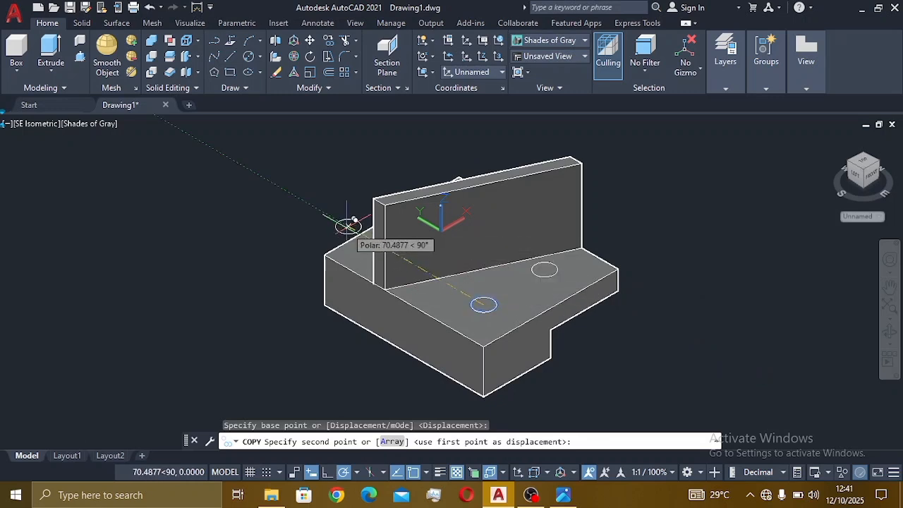
type("44")
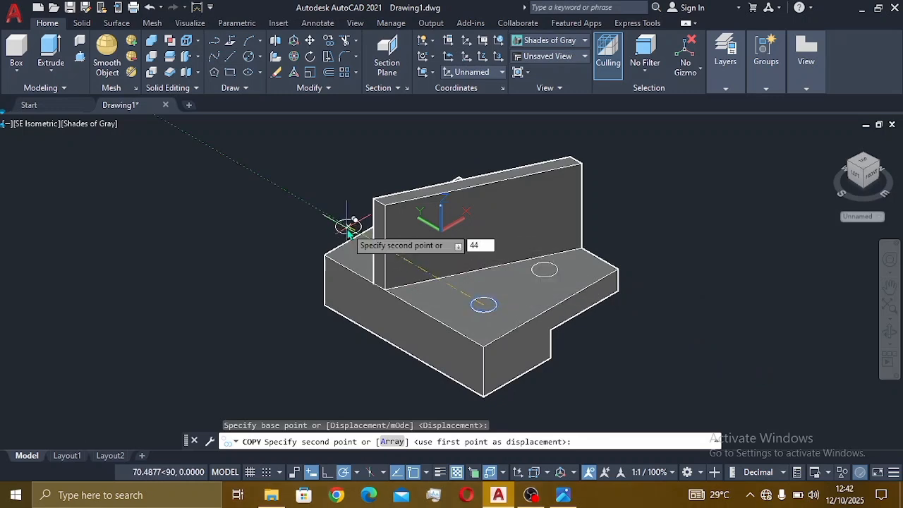
type(".5")
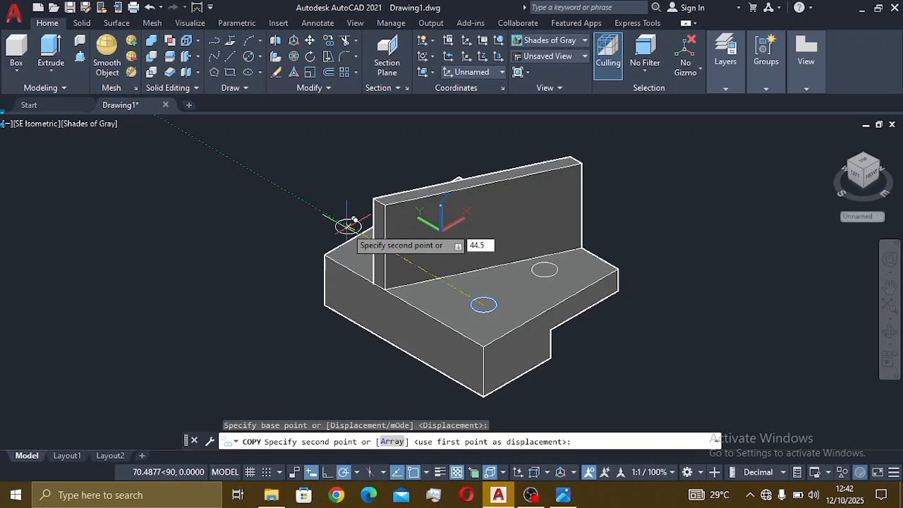
key("Return")
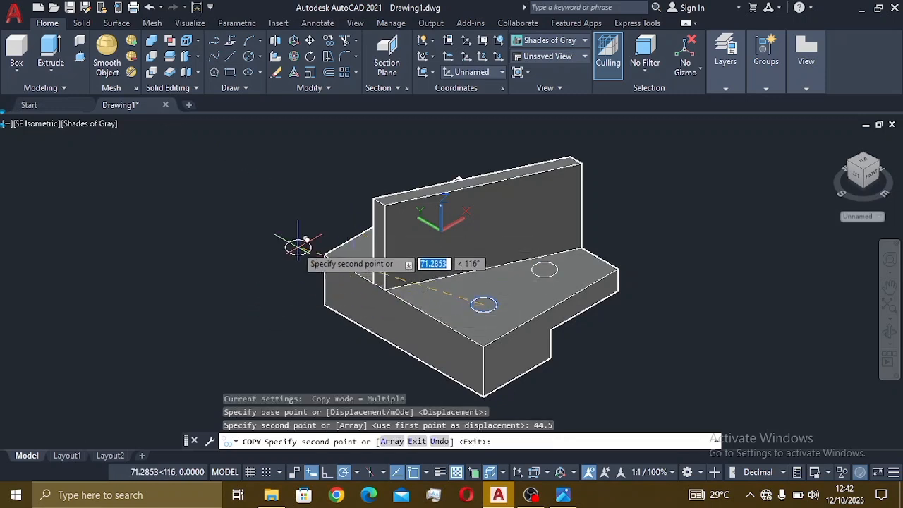
key("Escape")
middle_click_drag(514, 319, 684, 296, "shift")
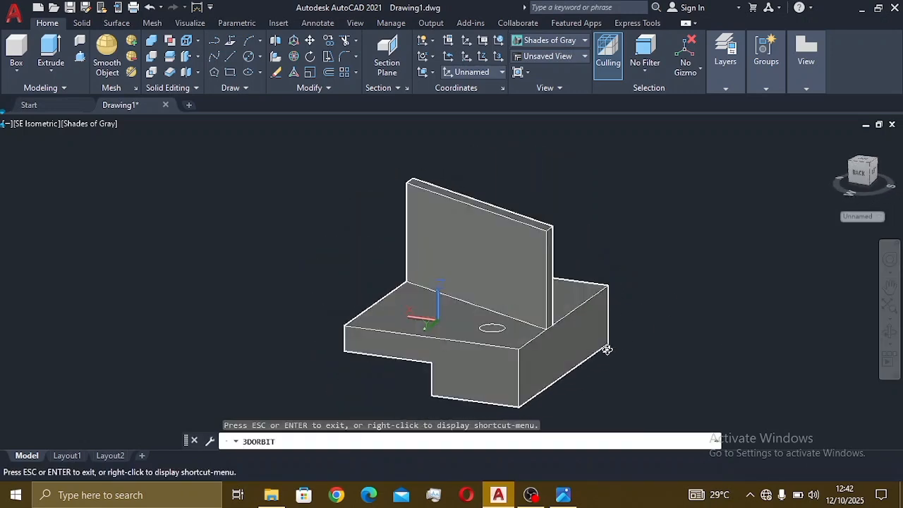
middle_click_drag(607, 350, 605, 363, "shift")
key("alt+Tab")
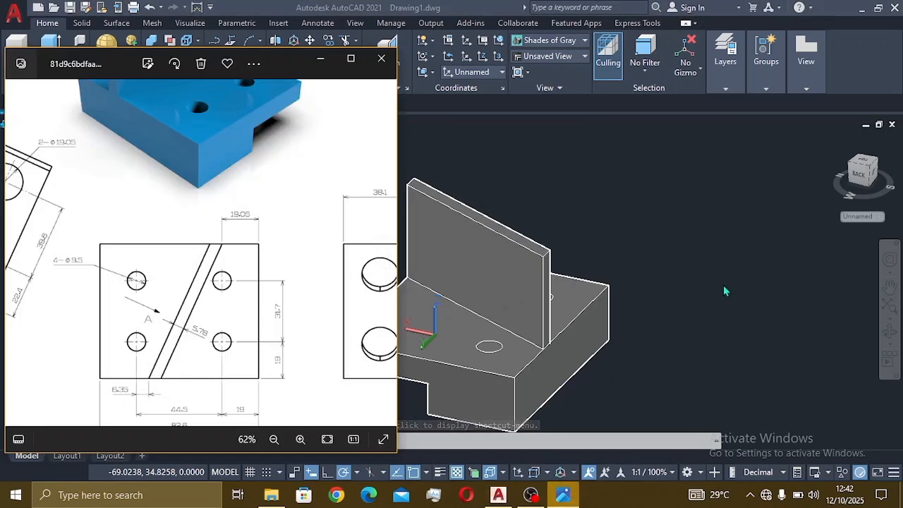
left_click(654, 247)
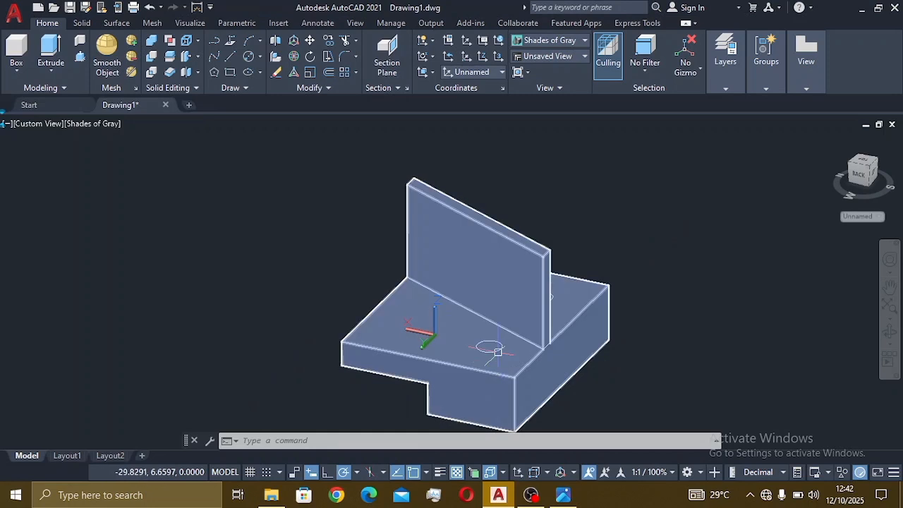
left_click(328, 41)
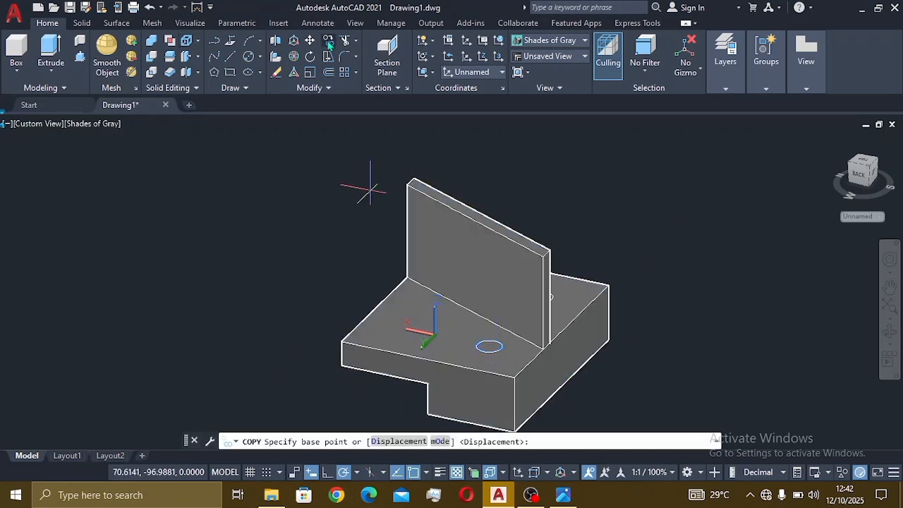
left_click(489, 346)
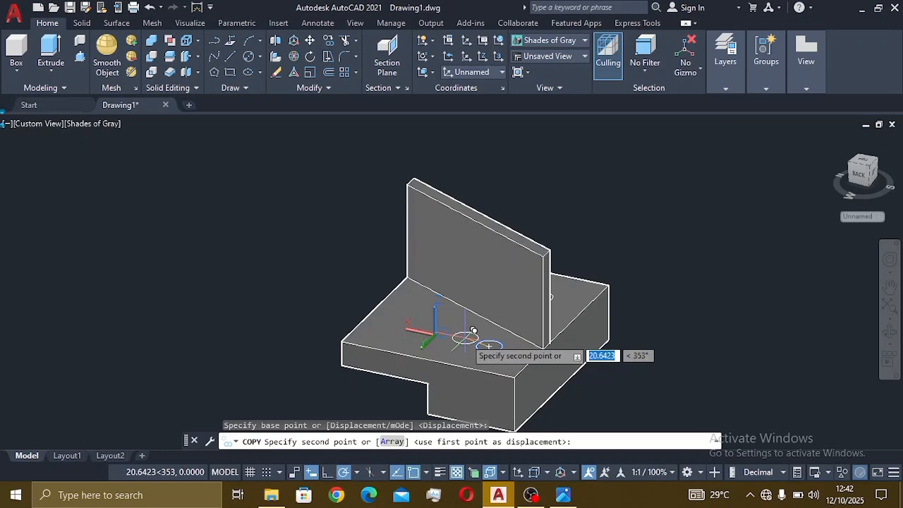
key("Escape")
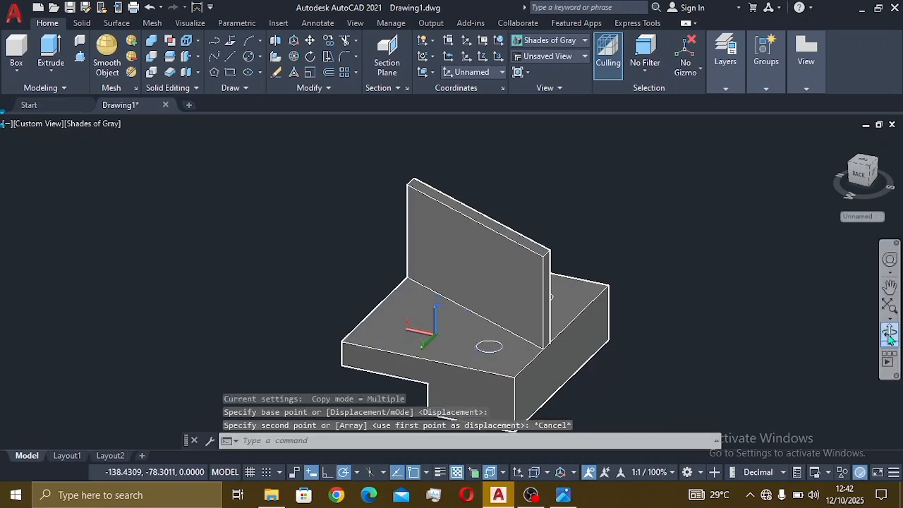
left_click(890, 334)
left_click_drag(605, 401, 429, 360)
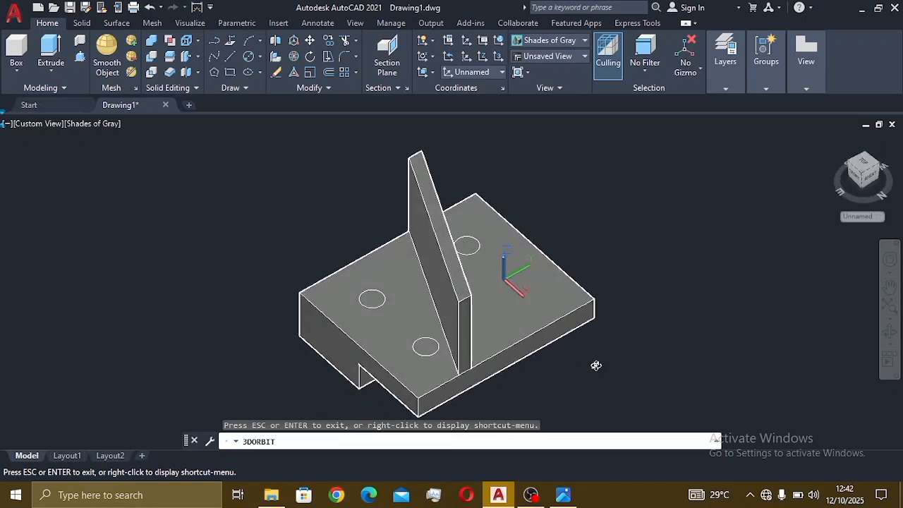
key("Escape")
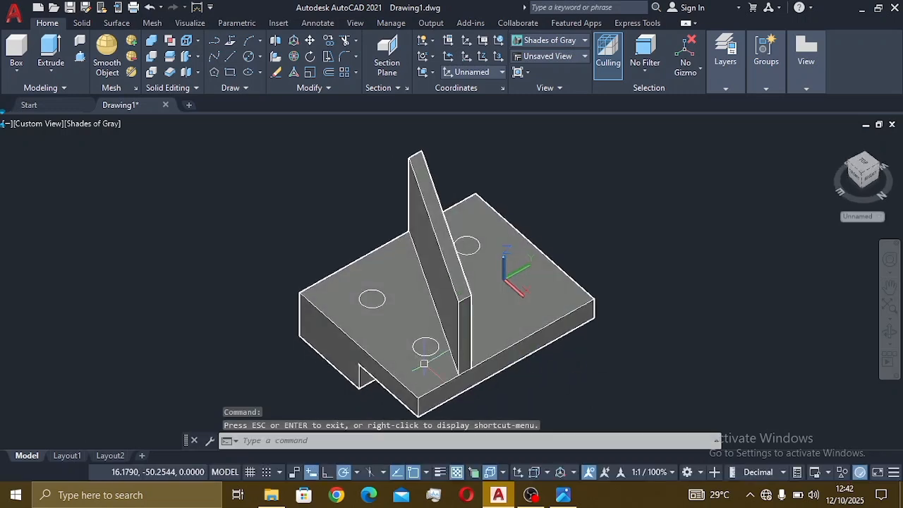
left_click(40, 125)
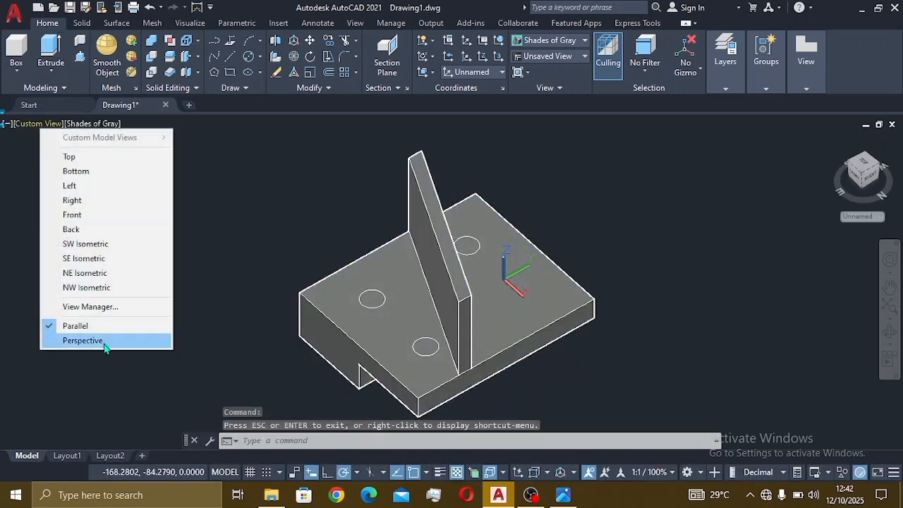
left_click(93, 261)
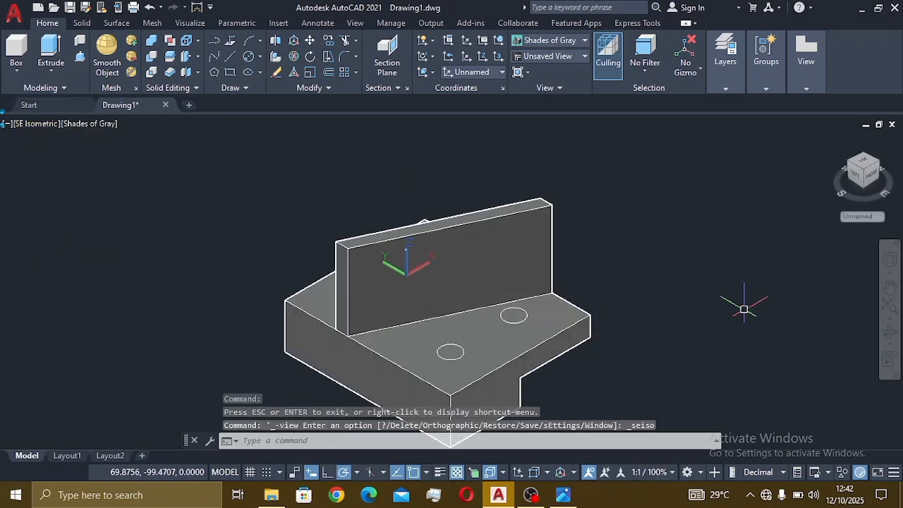
left_click(520, 318)
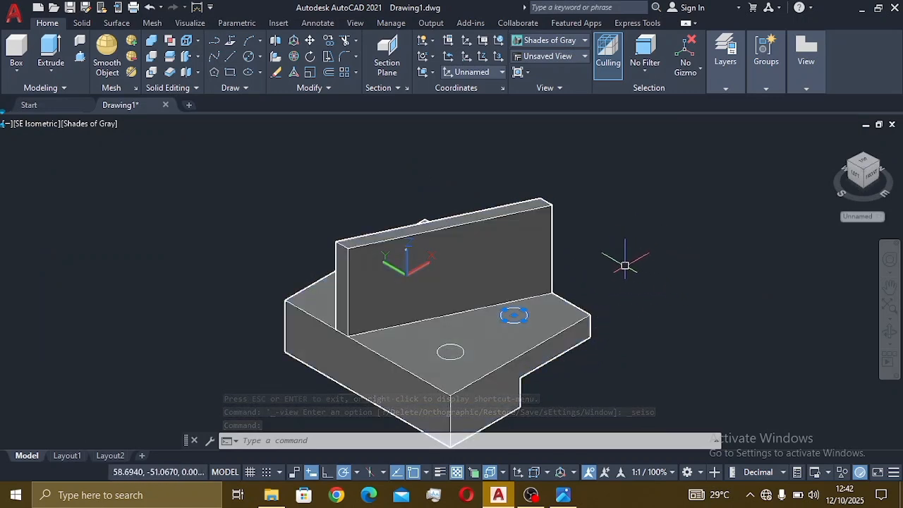
Step: Copy the right-hand hole circle 44.5 units at 90° from its centre on the base's top face
left_click(329, 41)
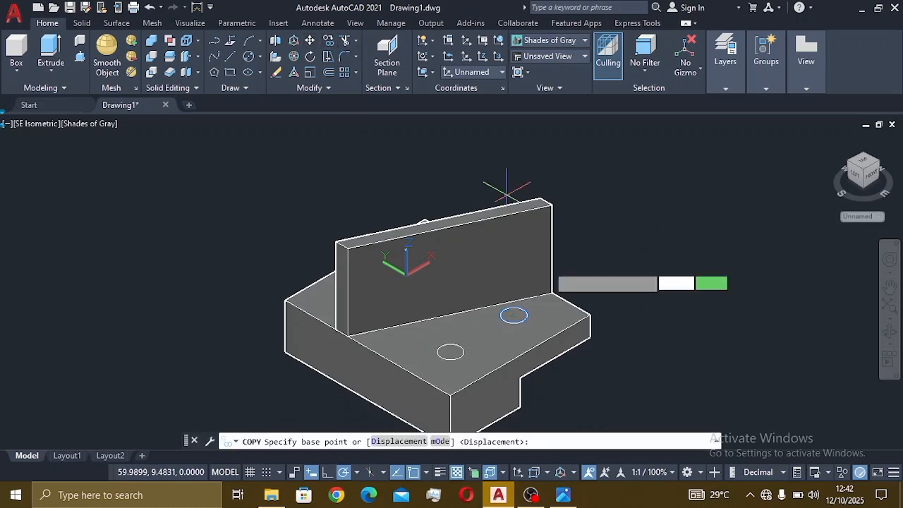
left_click(513, 314)
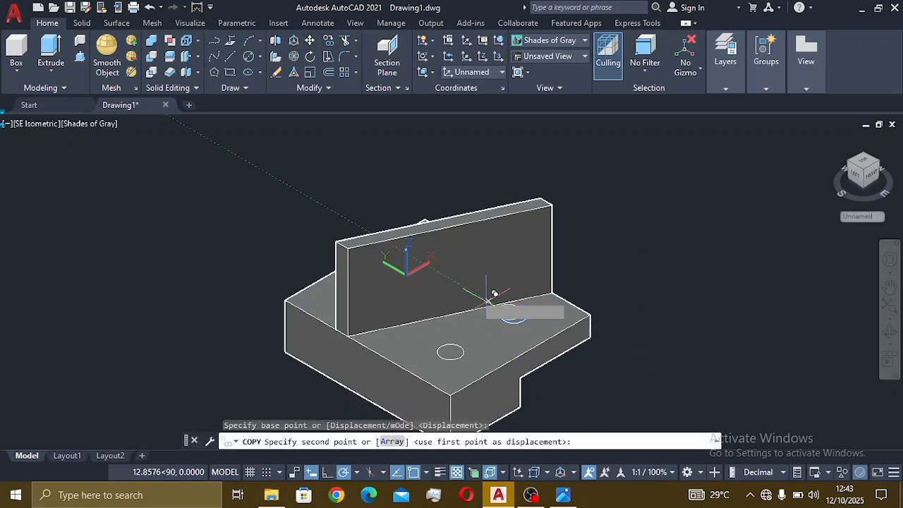
type("44.5")
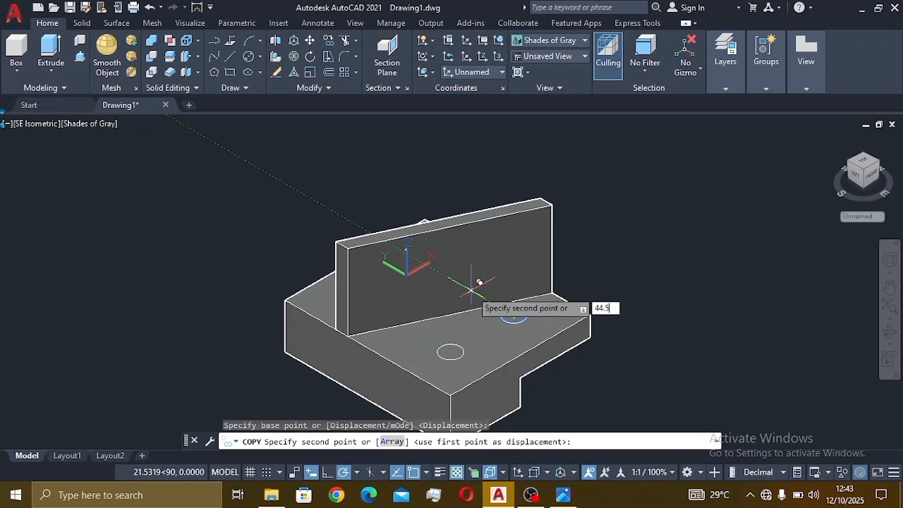
key("Return")
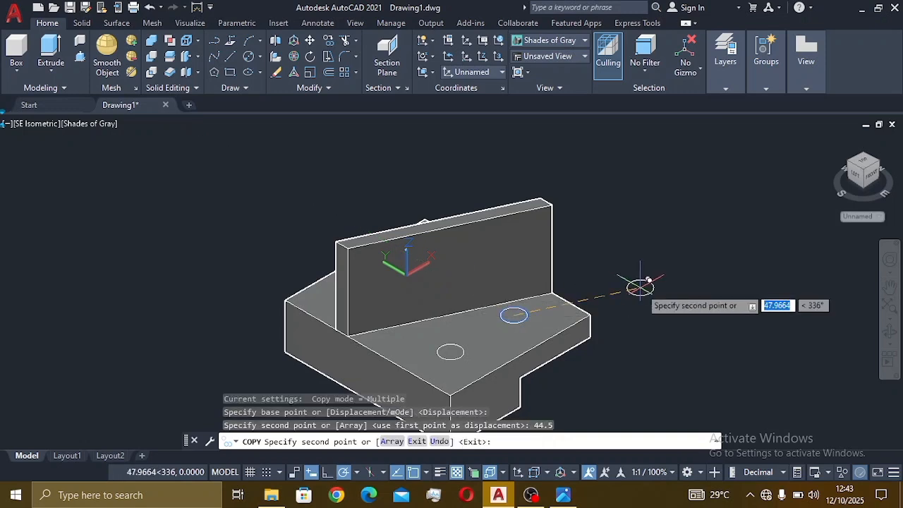
key("Escape")
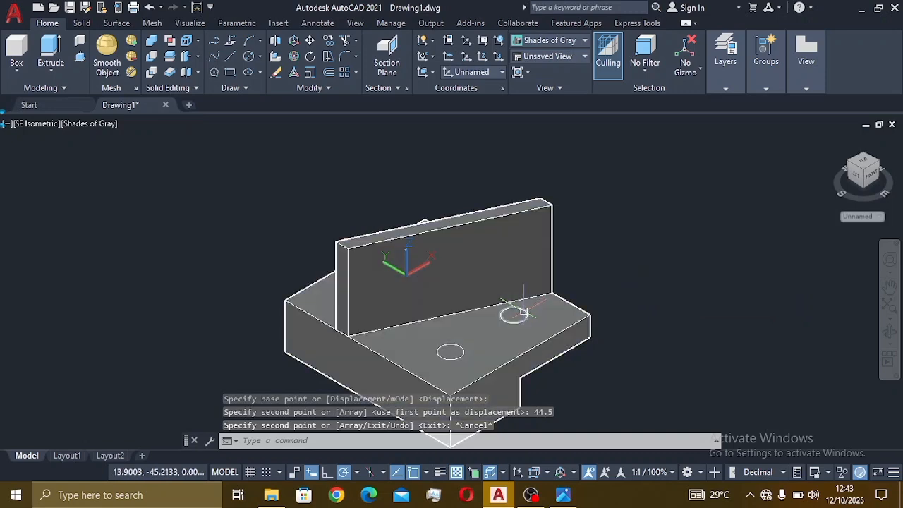
middle_click_drag(494, 286, 495, 276)
scroll(497, 275, "up", 4)
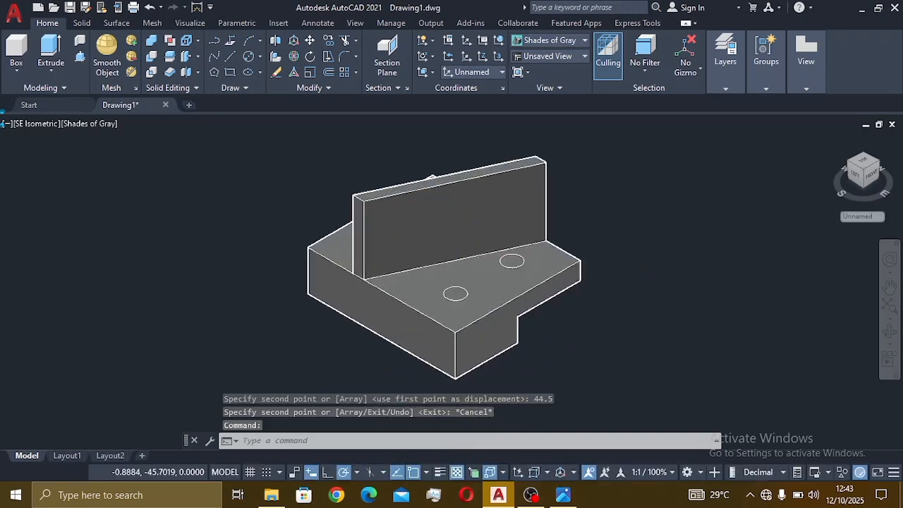
left_click(562, 497)
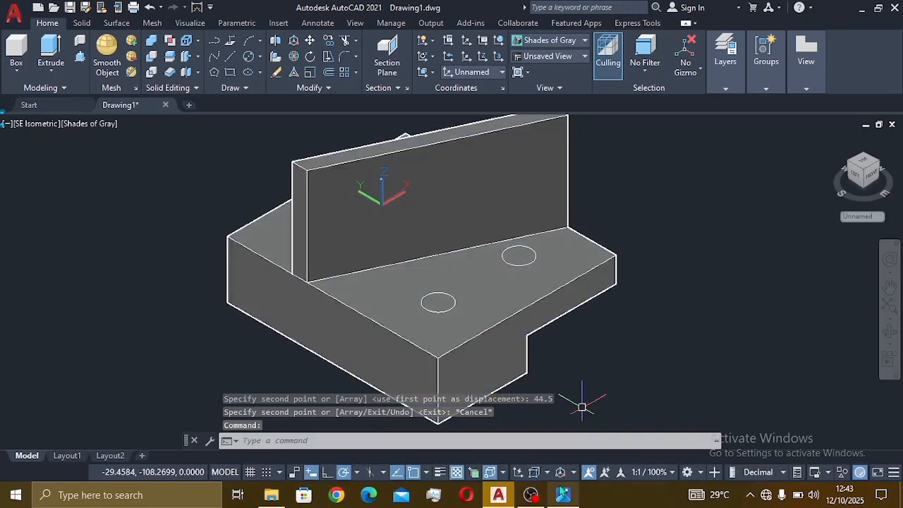
scroll(284, 152, "down", 2)
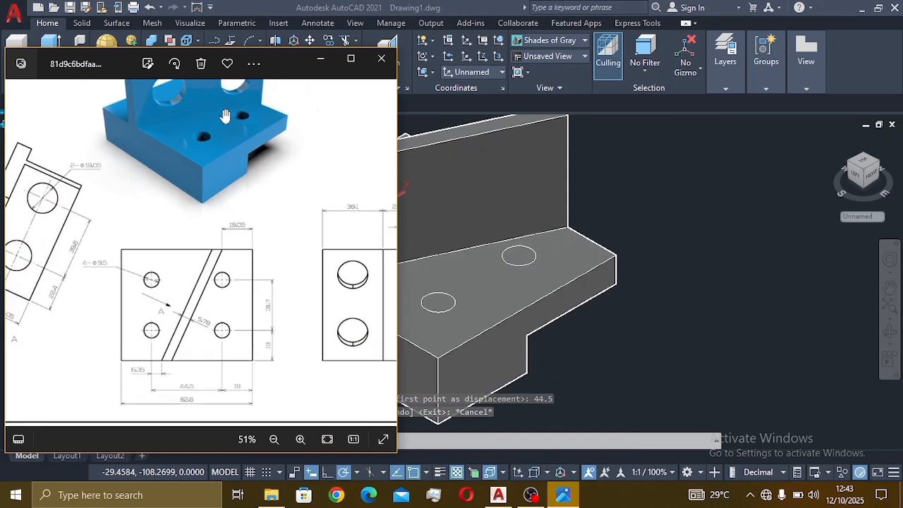
scroll(220, 123, "up", 3)
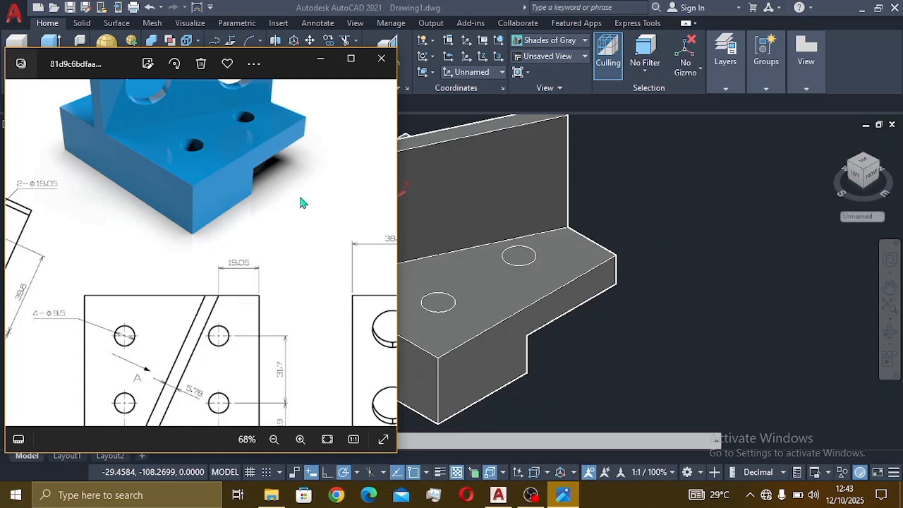
scroll(175, 125, "down", 3)
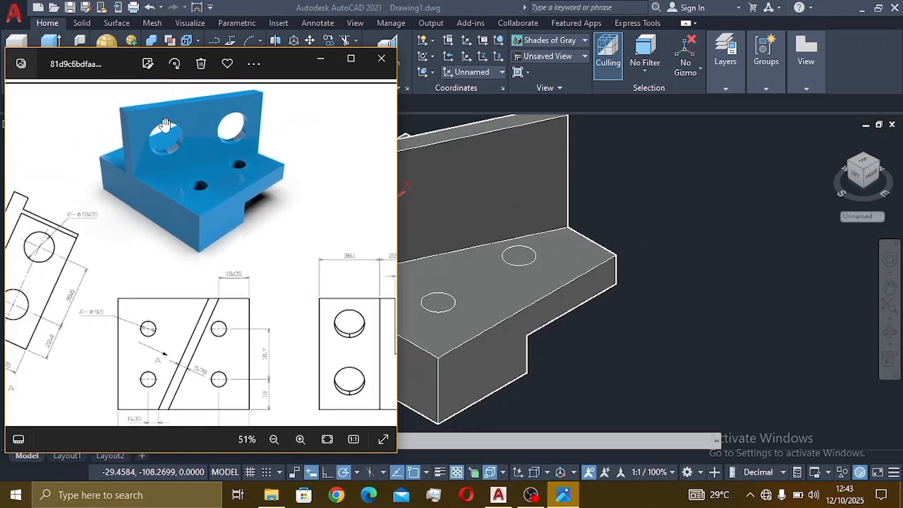
left_click(742, 274)
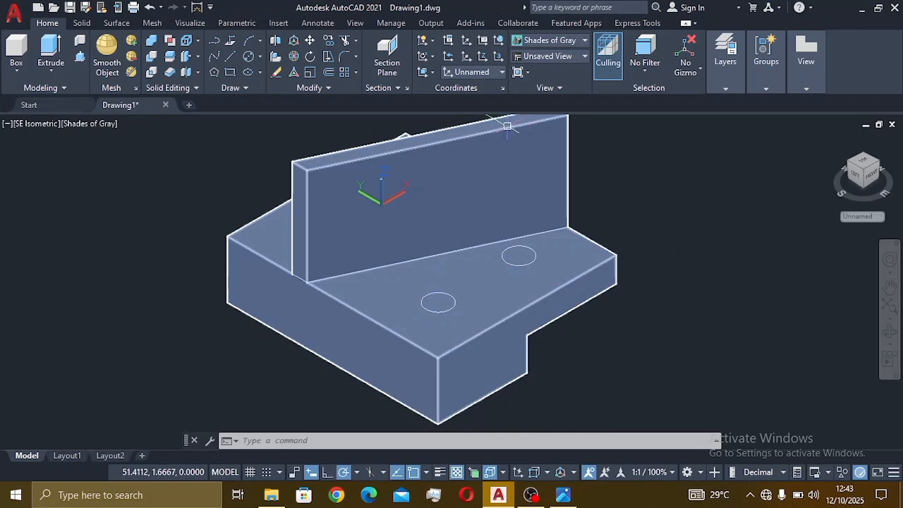
Step: Press-pull the four small base-plate circles through the plate, orbiting to reach the far ones
left_click(82, 58)
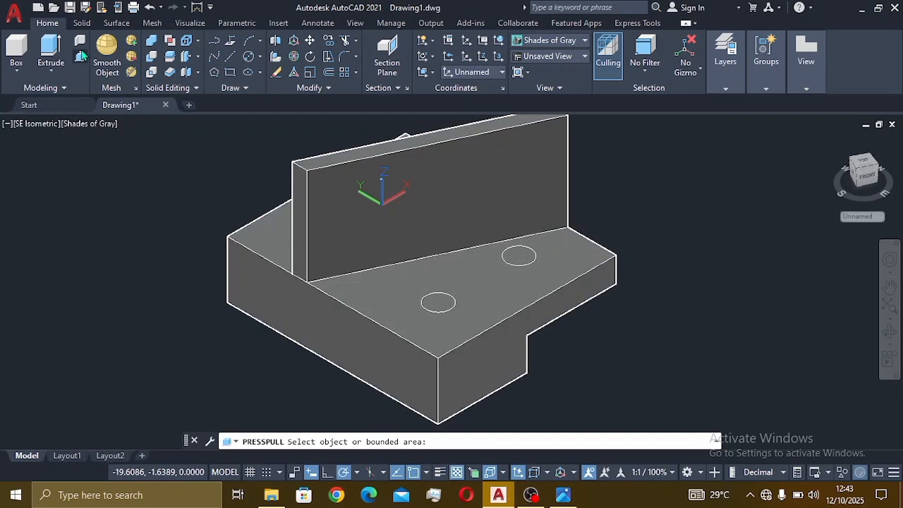
left_click(437, 302)
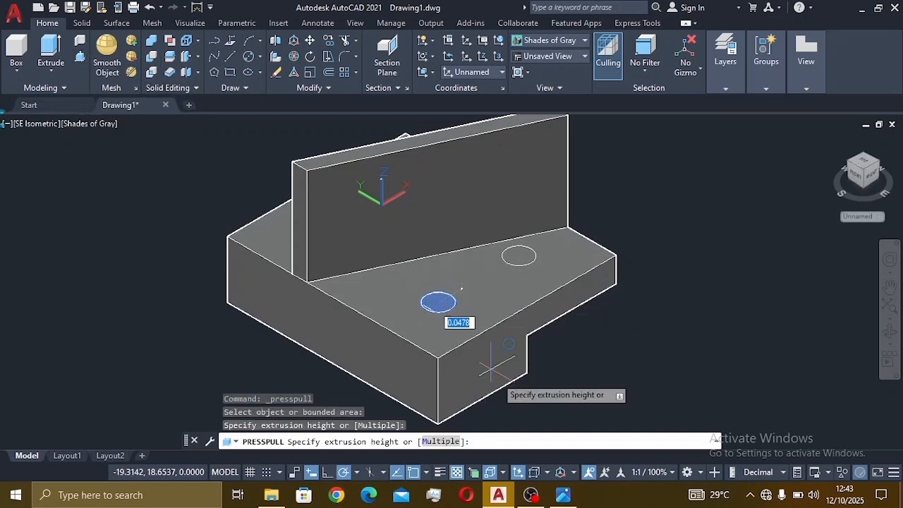
left_click(522, 409)
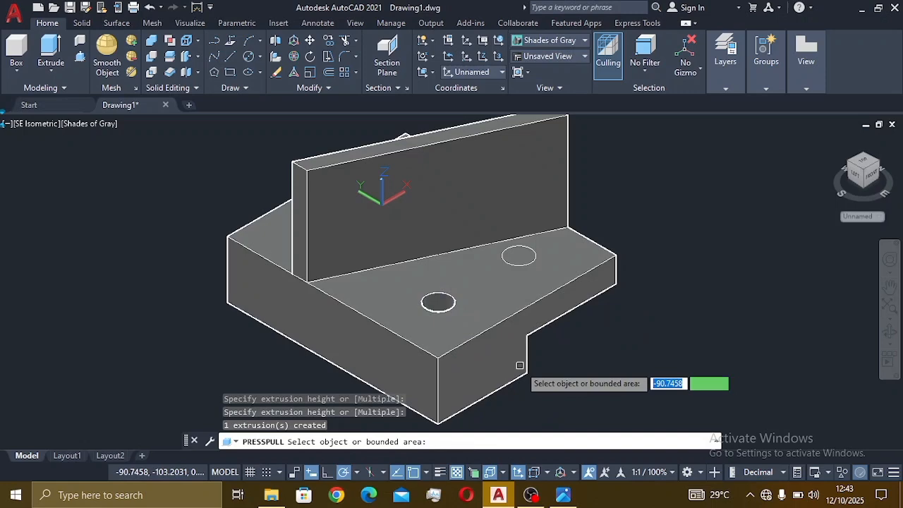
left_click(520, 257)
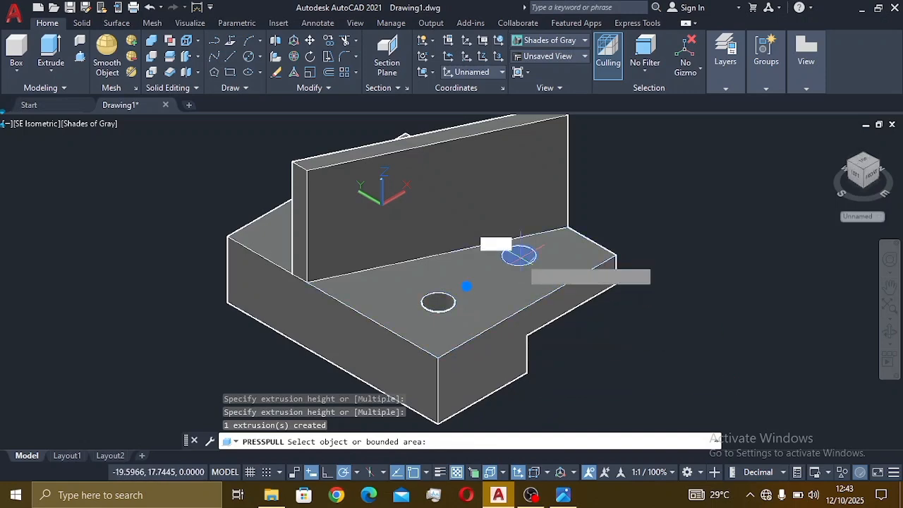
left_click(579, 387)
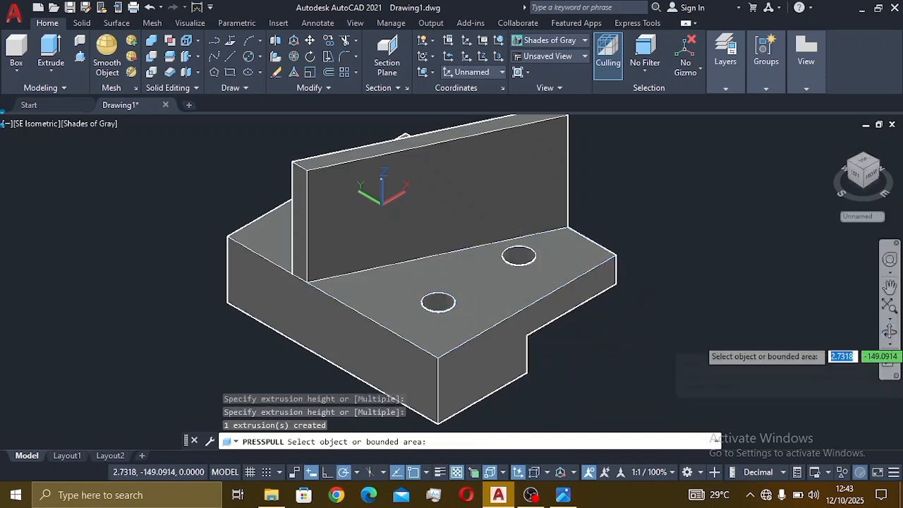
middle_click_drag(486, 355, 569, 311, "shift")
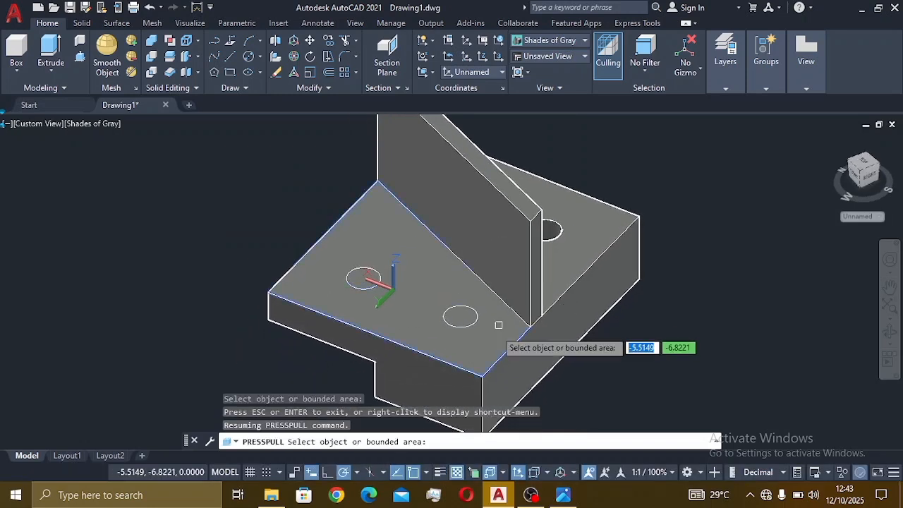
left_click(461, 316)
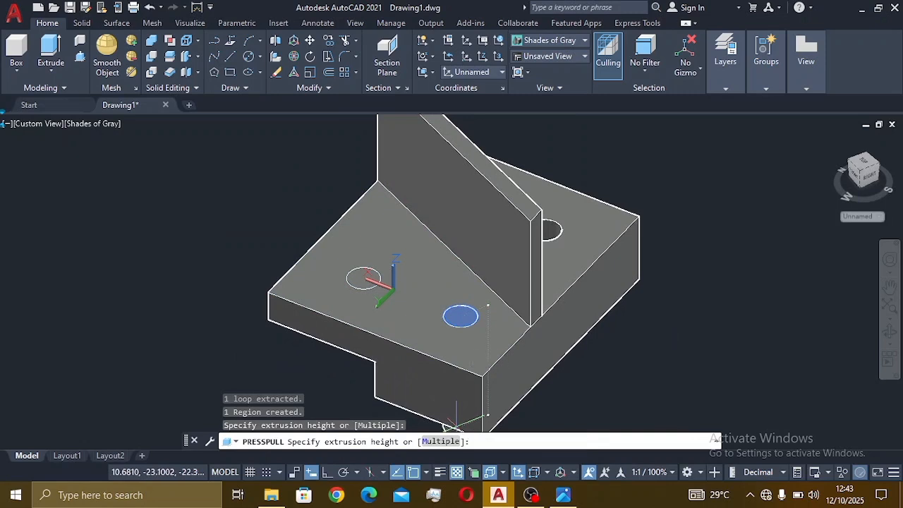
left_click(485, 354)
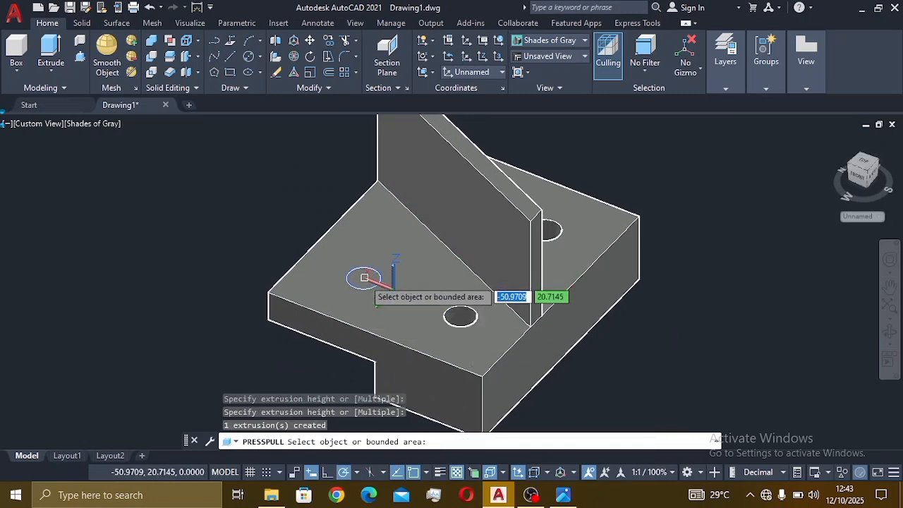
left_click(363, 279)
left_click(358, 377)
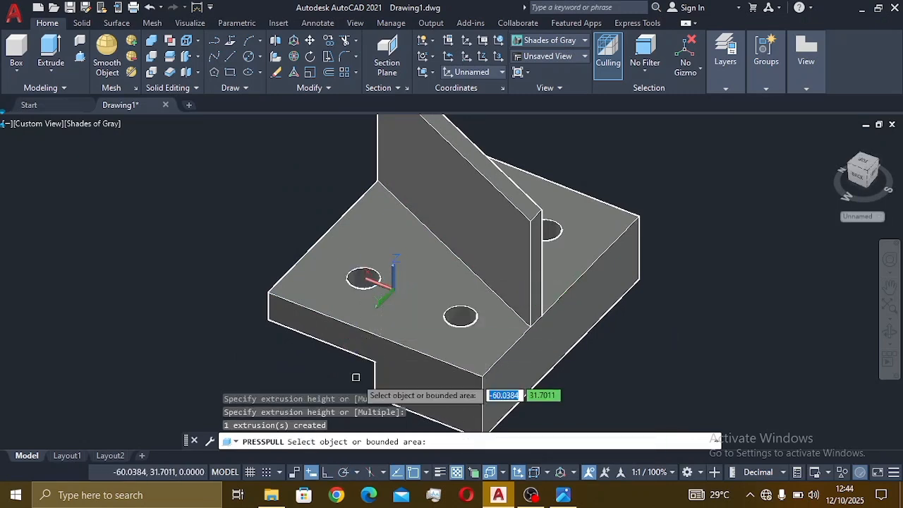
Step: Restore the SE Isometric view with the bracket centred, then briefly check the reference drawing
left_click(890, 333)
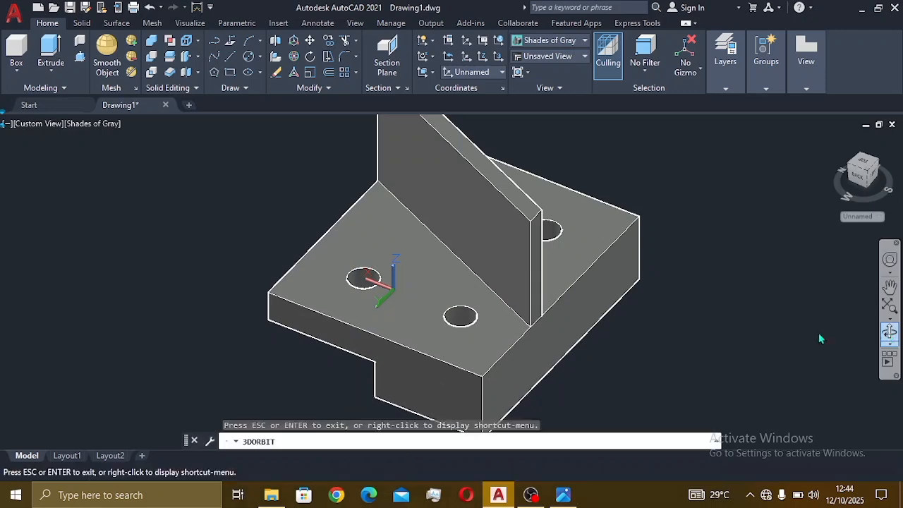
left_click_drag(589, 351, 454, 353)
key("Escape")
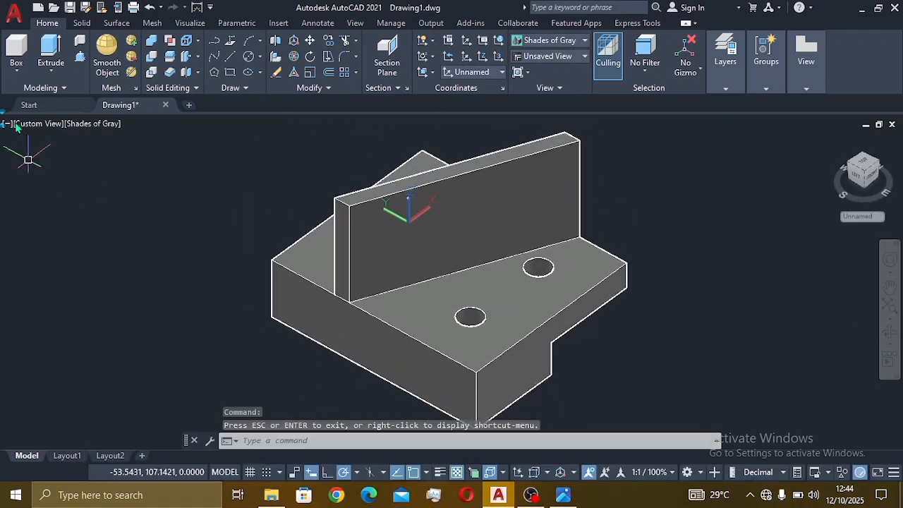
left_click(41, 125)
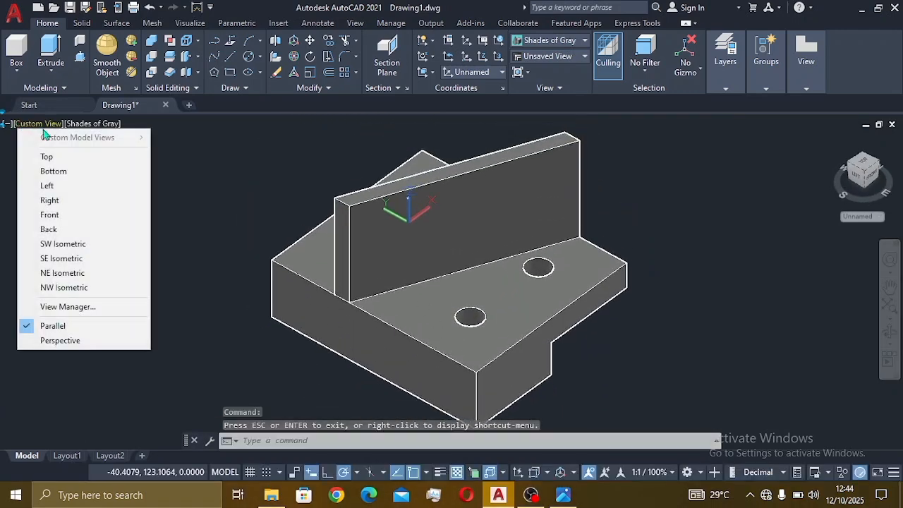
left_click(79, 259)
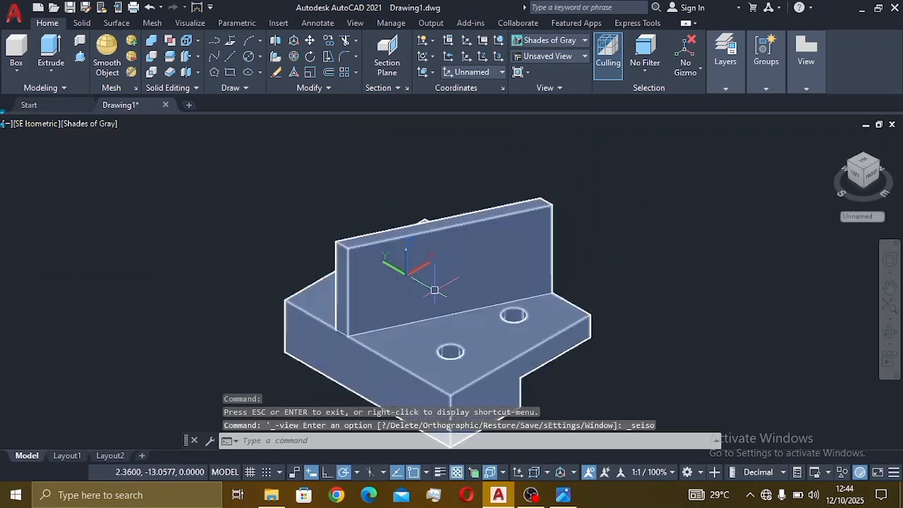
middle_click_drag(434, 293, 468, 256)
key("Escape")
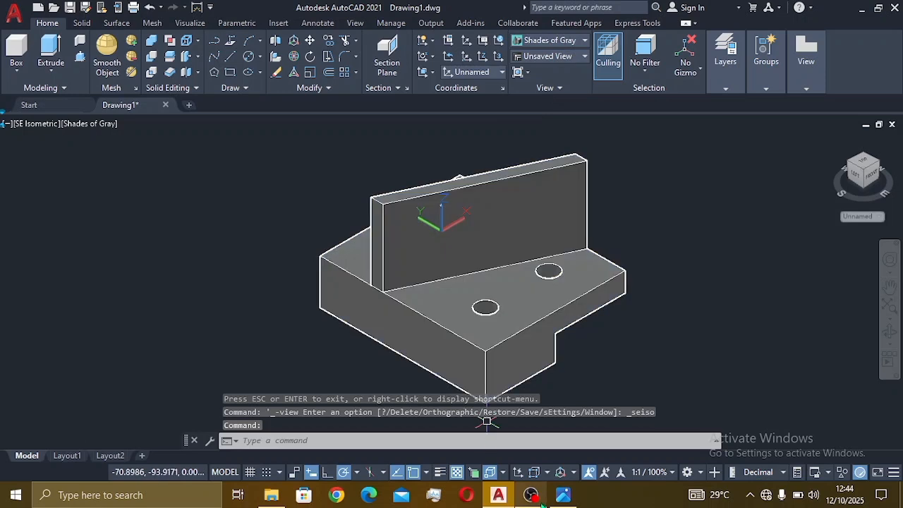
left_click(563, 495)
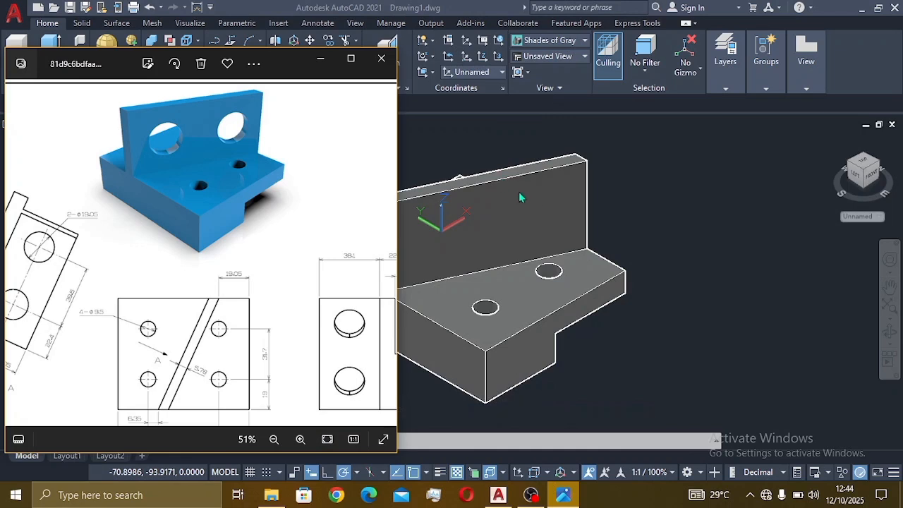
left_click(637, 228)
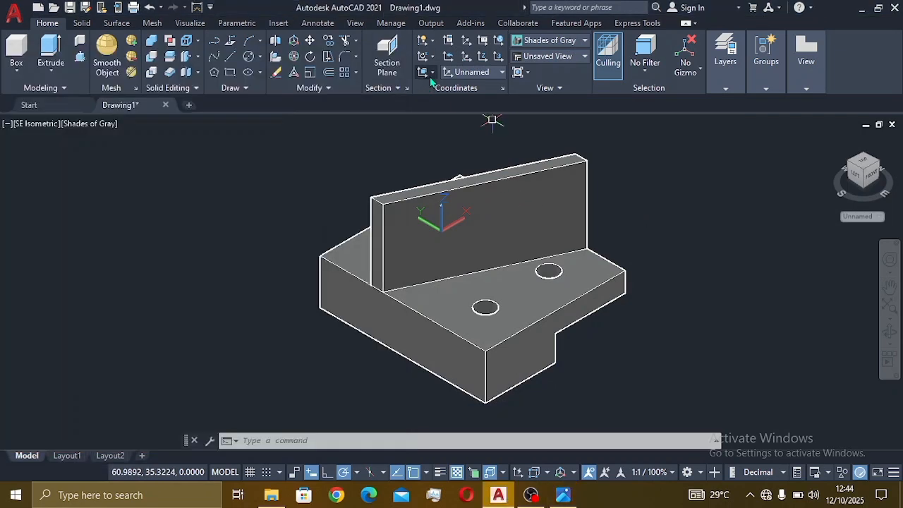
Step: Align the UCS to the upright wall's face with Face UCS and reopen the reference drawing
left_click(432, 74)
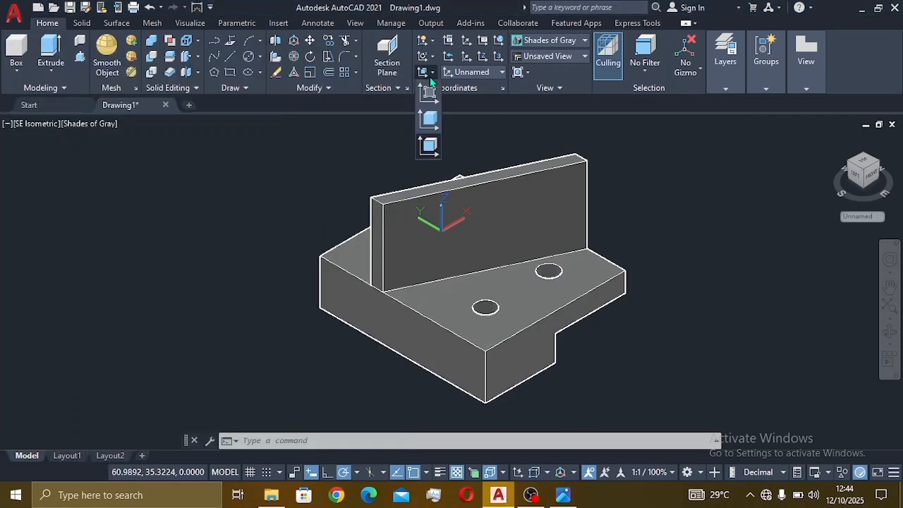
left_click(434, 147)
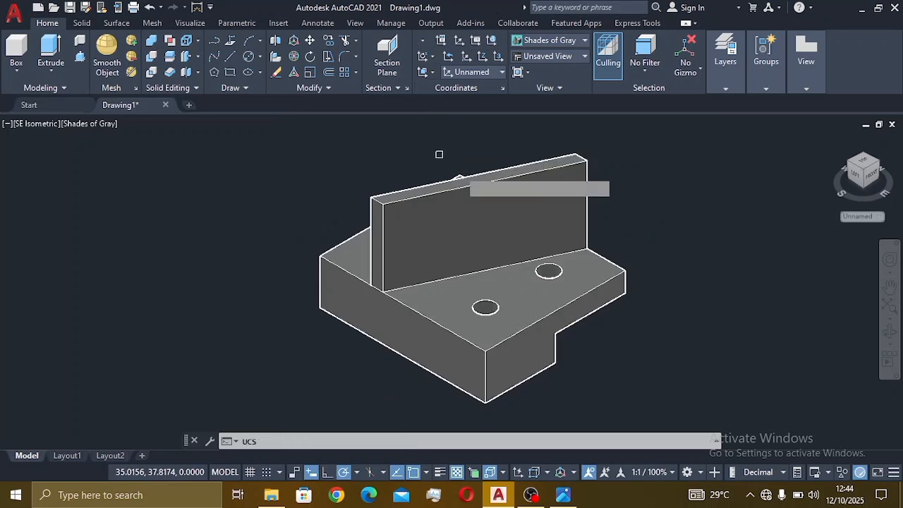
left_click(475, 254)
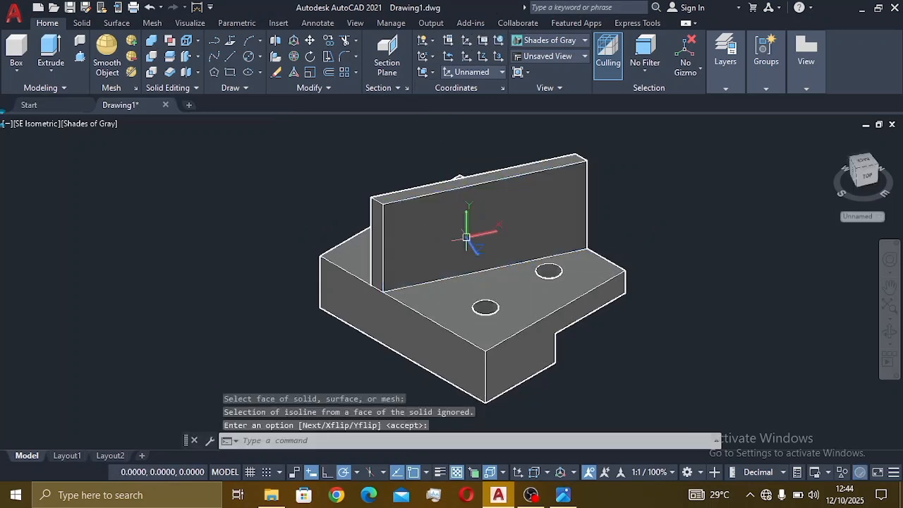
left_click(564, 496)
scroll(150, 281, "down", 3)
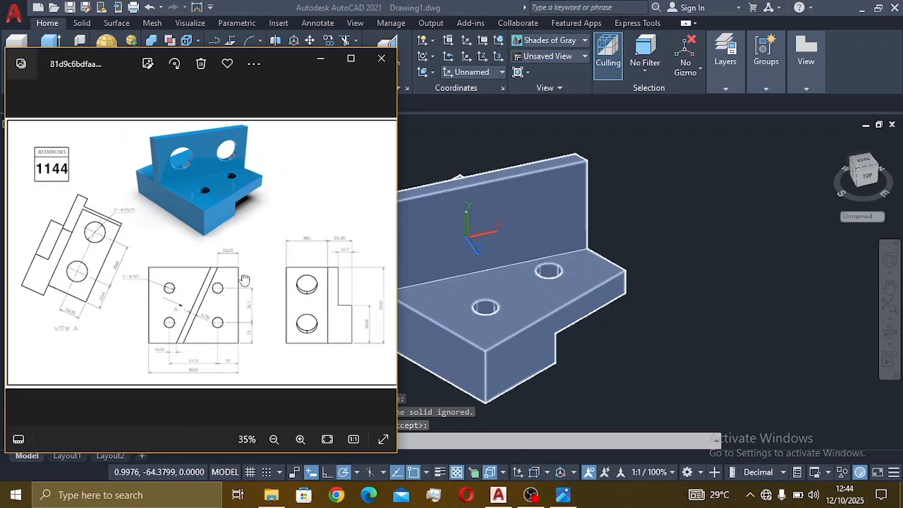
Step: Zoom and pan the reference drawing to read VIEW A's dimensions, then return to AutoCAD
scroll(121, 244, "up", 4)
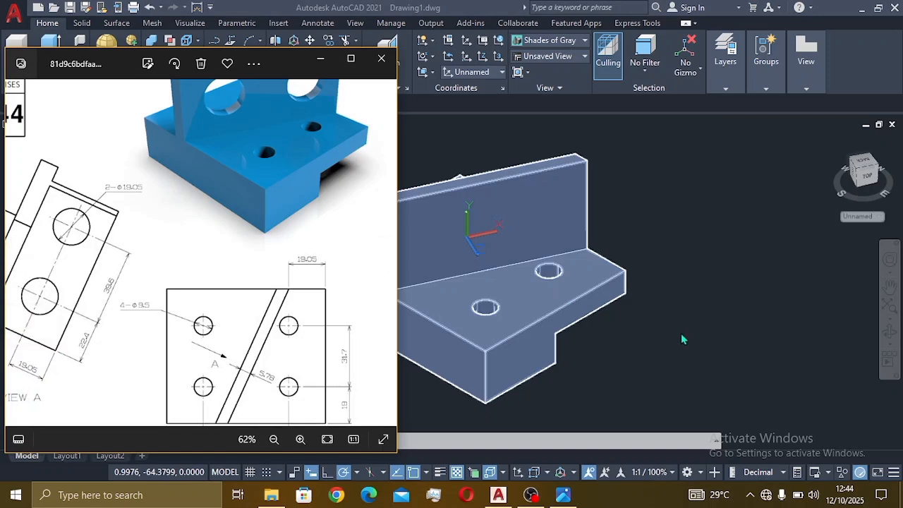
scroll(143, 267, "down", 2)
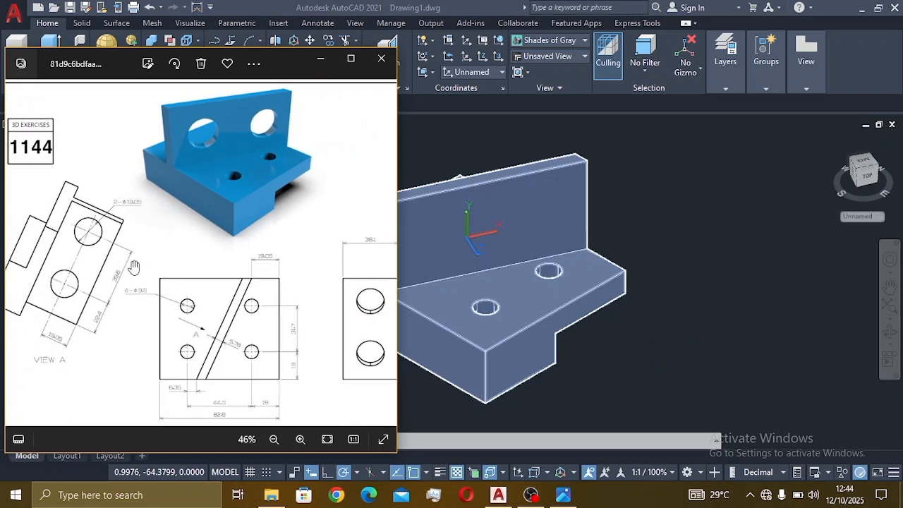
left_click_drag(141, 262, 212, 276)
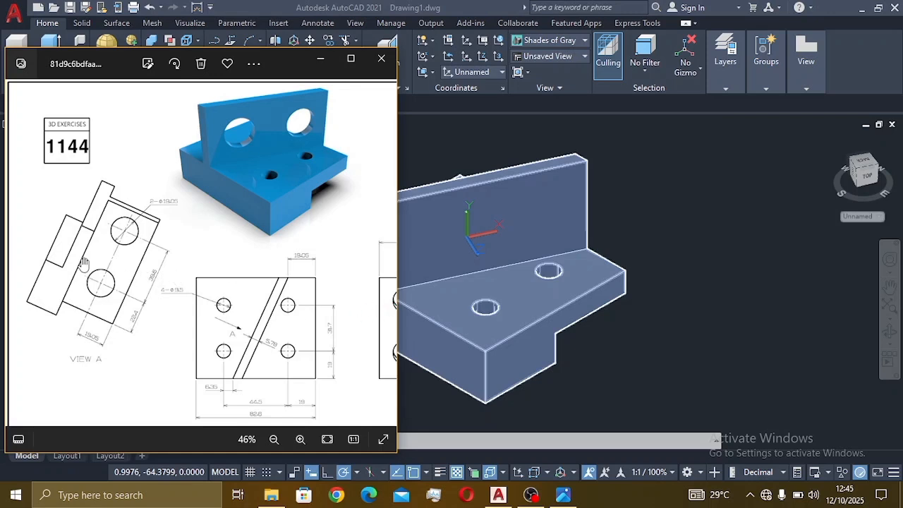
left_click(691, 267)
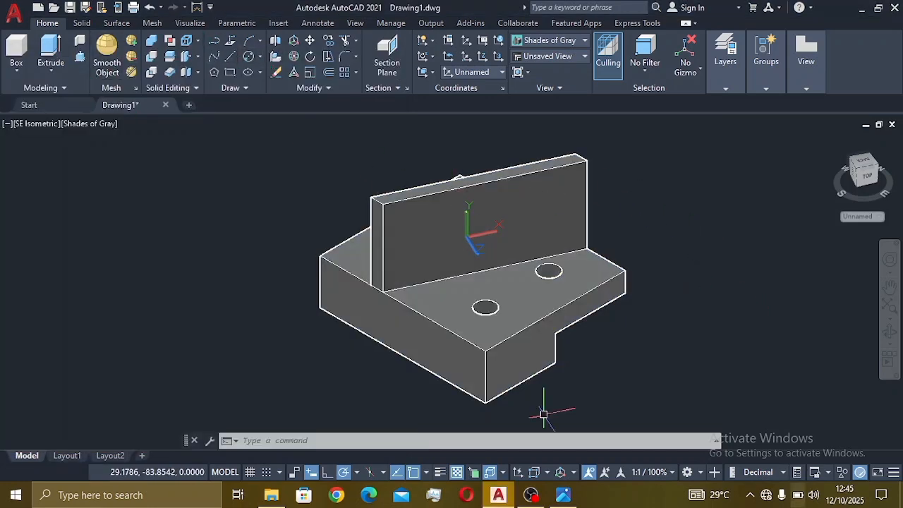
Step: Draw helper lines of 19.05 and 22.4 from the upright wall's top corner to locate the first hole
left_click(565, 497)
left_click(682, 268)
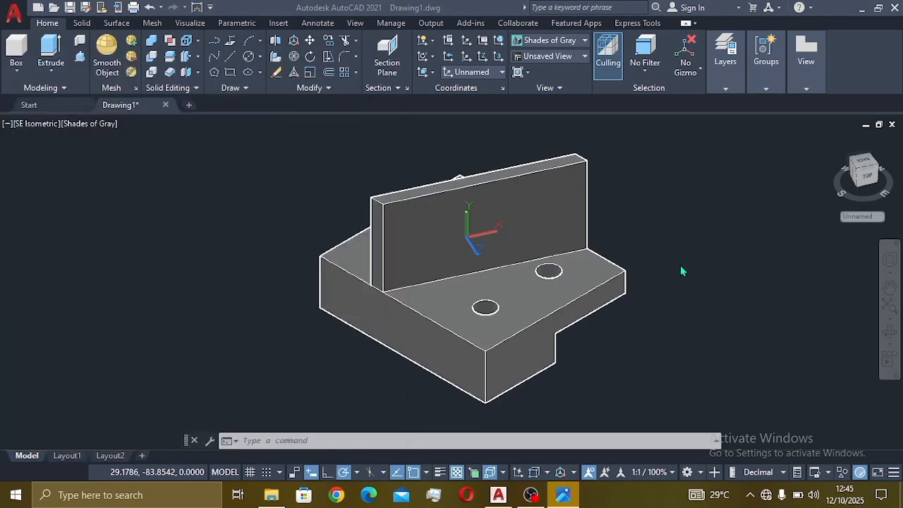
left_click(231, 58)
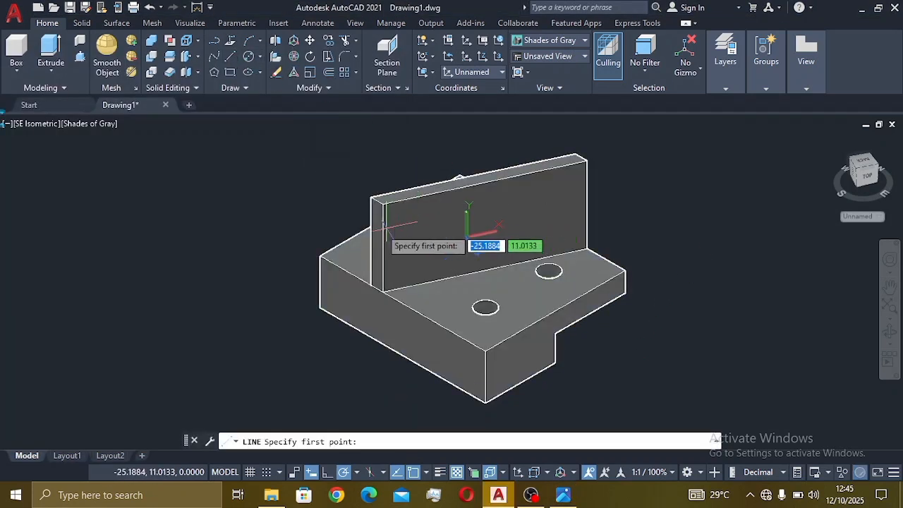
left_click(564, 497)
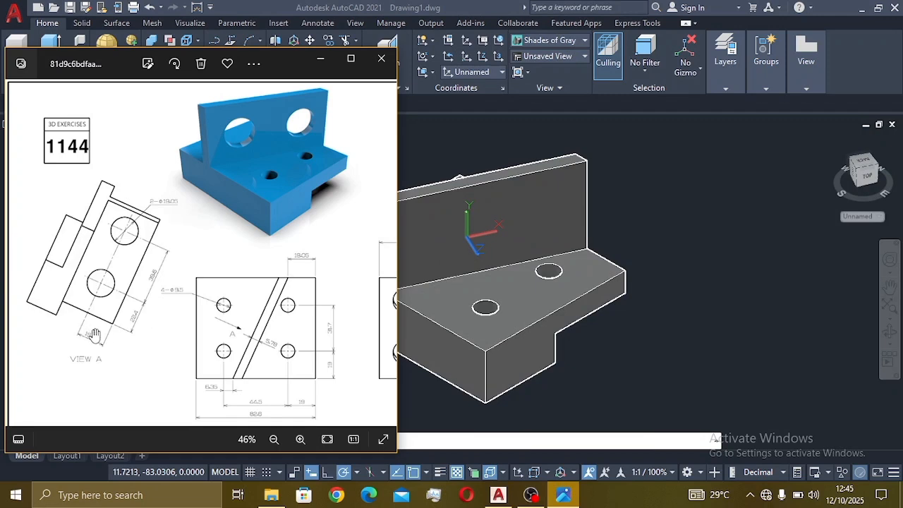
left_click(703, 291)
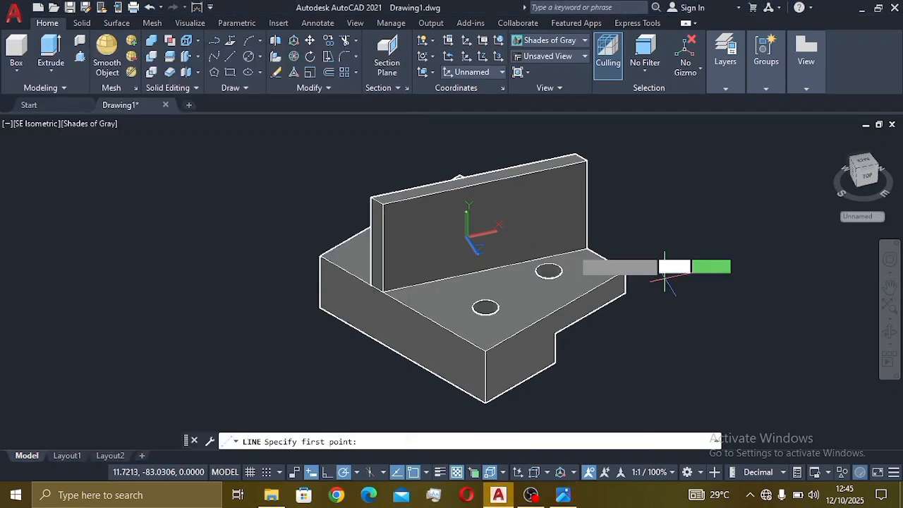
left_click(383, 202)
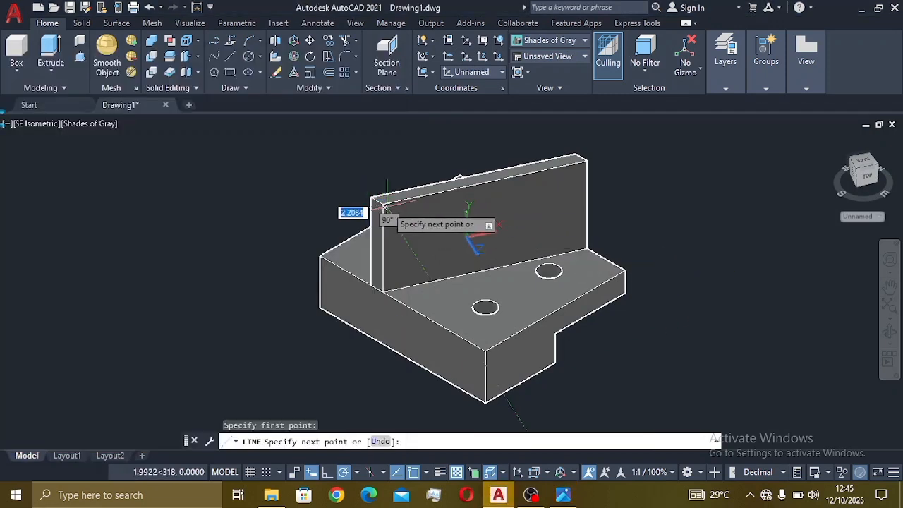
type("19.05")
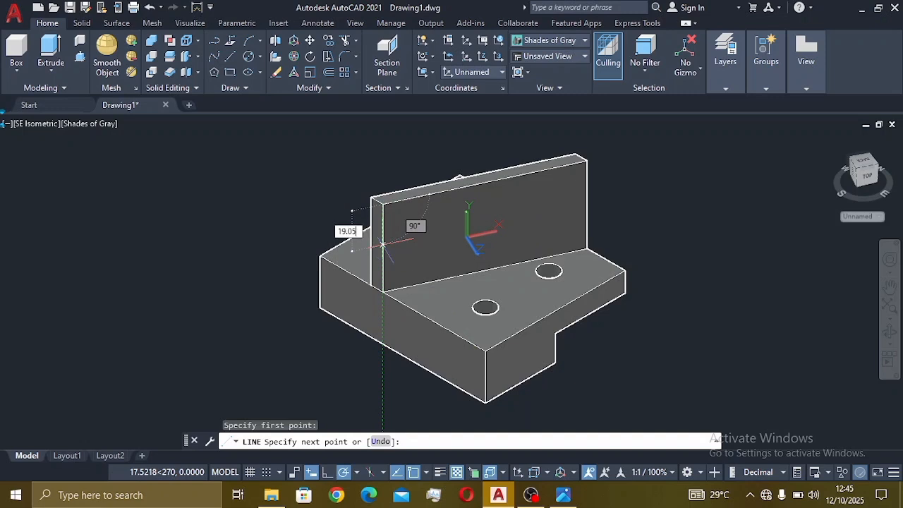
key("Return")
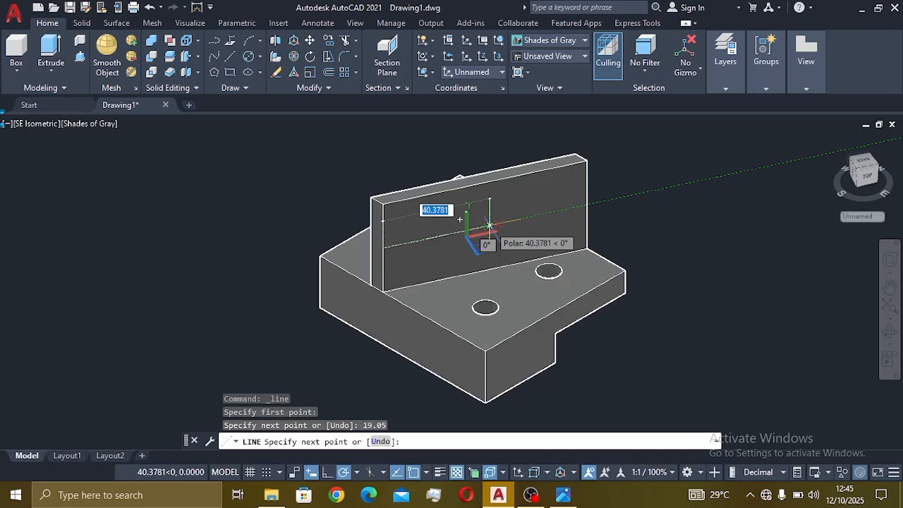
type("22")
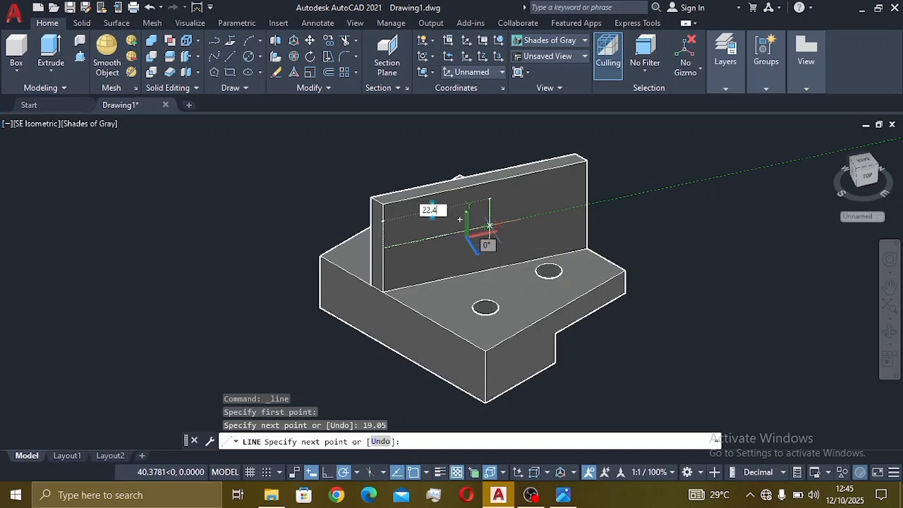
type(".4")
key("Return")
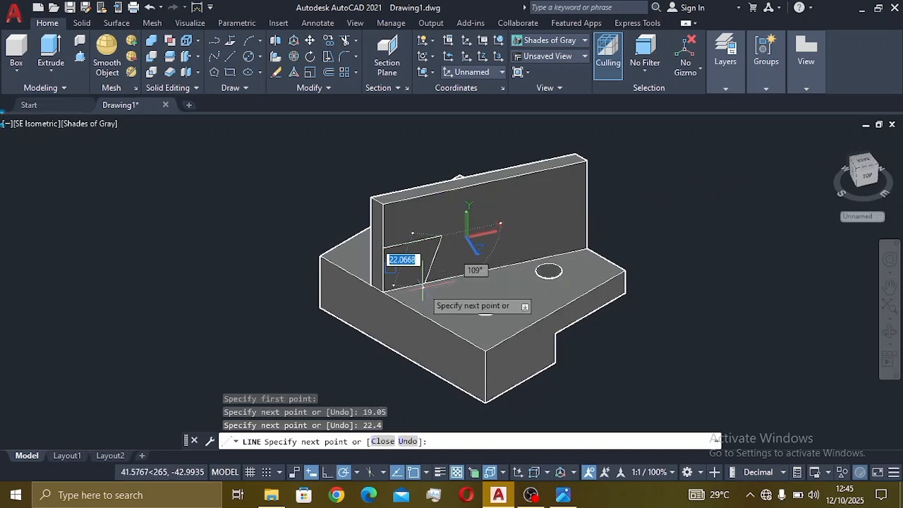
key("Escape")
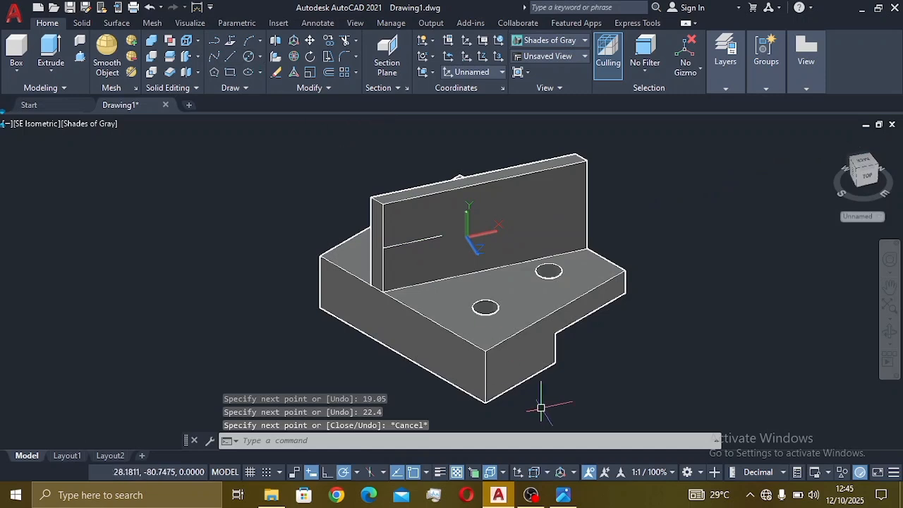
Step: Draw a 19.05-diameter circle on the upright wall at the helper line's end
left_click(567, 497)
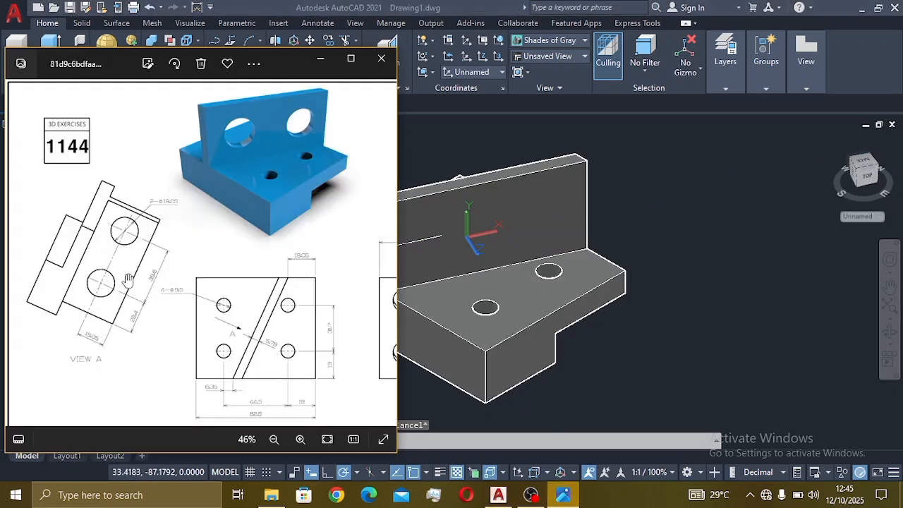
scroll(128, 279, "up", 3)
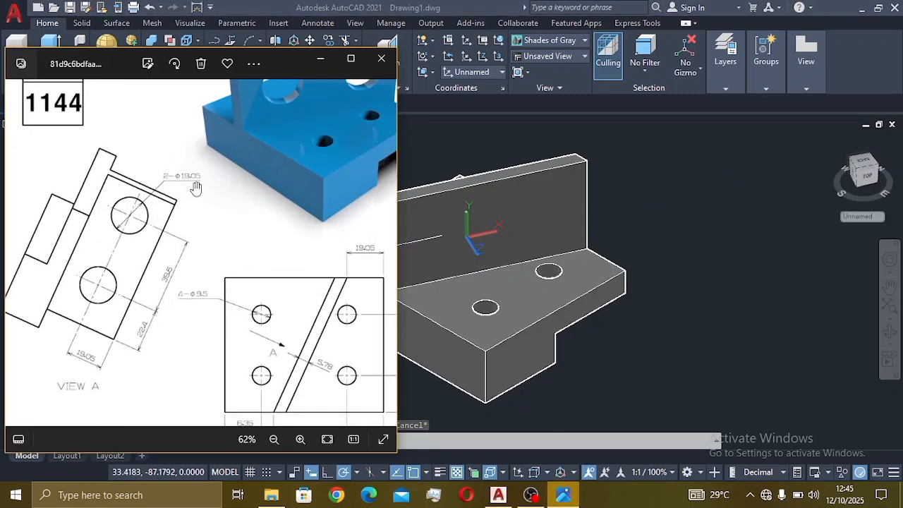
left_click(721, 195)
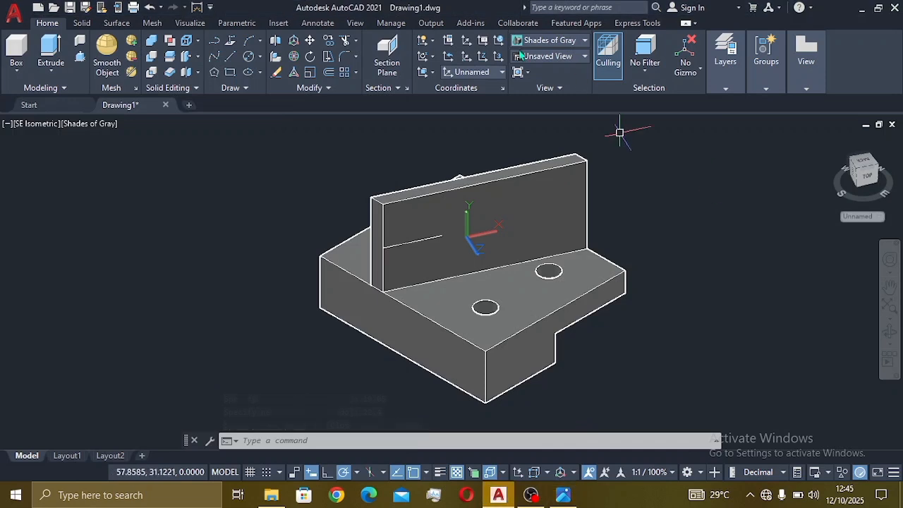
left_click(249, 57)
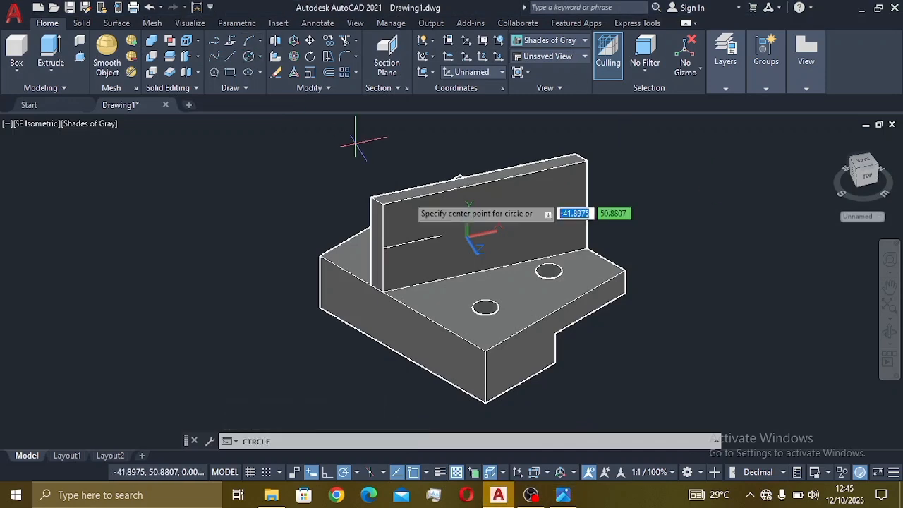
left_click(442, 235)
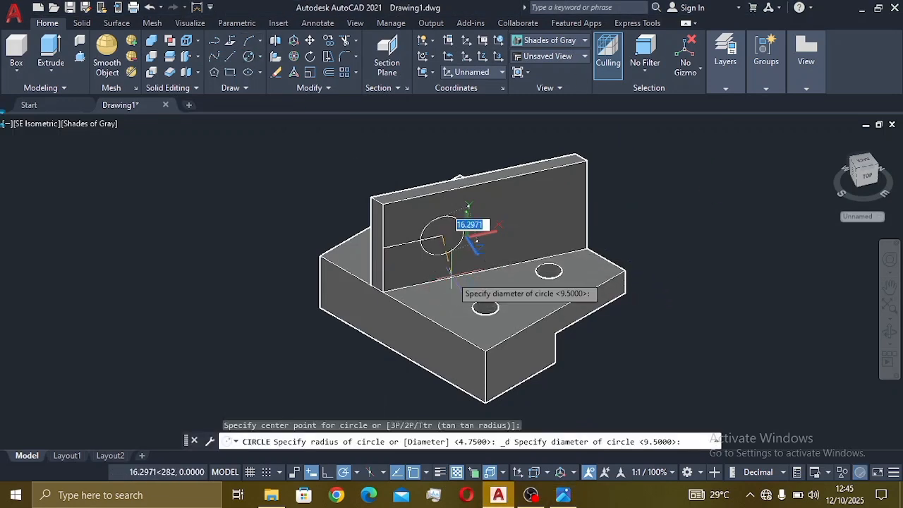
type("19")
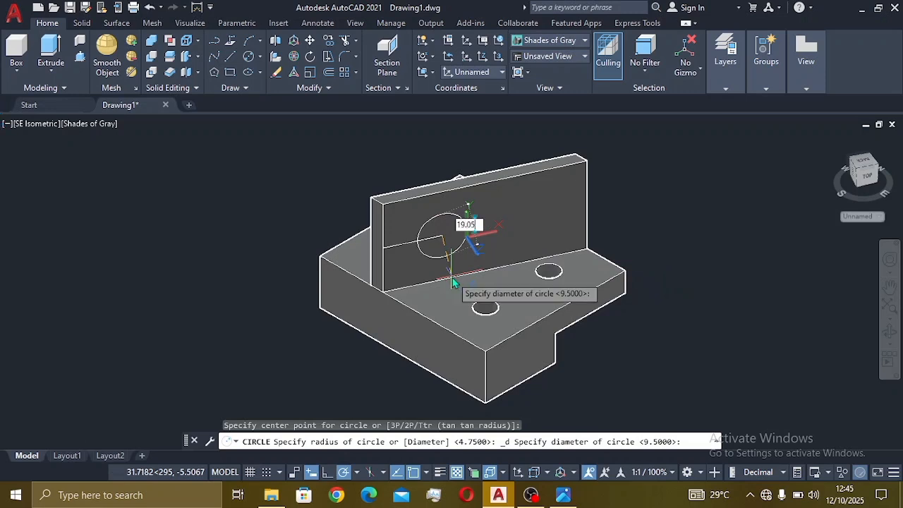
type(".05")
key("Return")
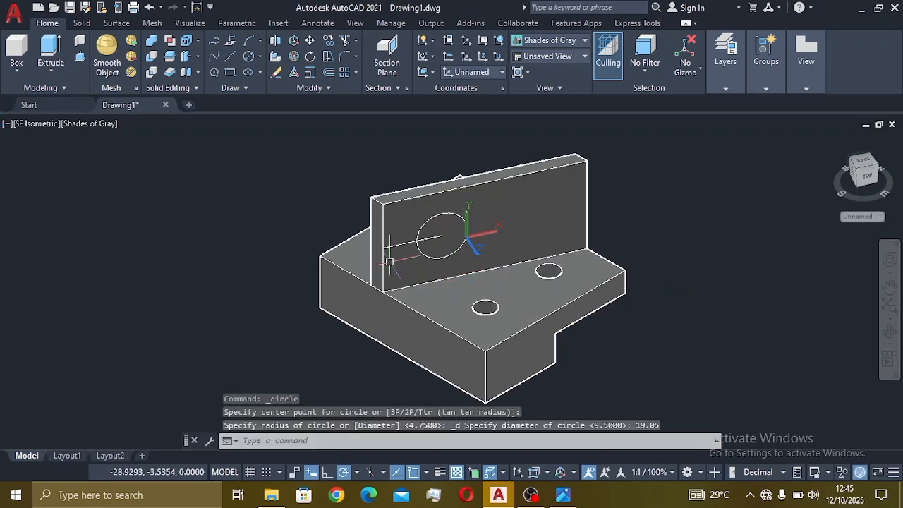
Step: Erase the helper line and recheck the reference drawing
left_click(394, 246)
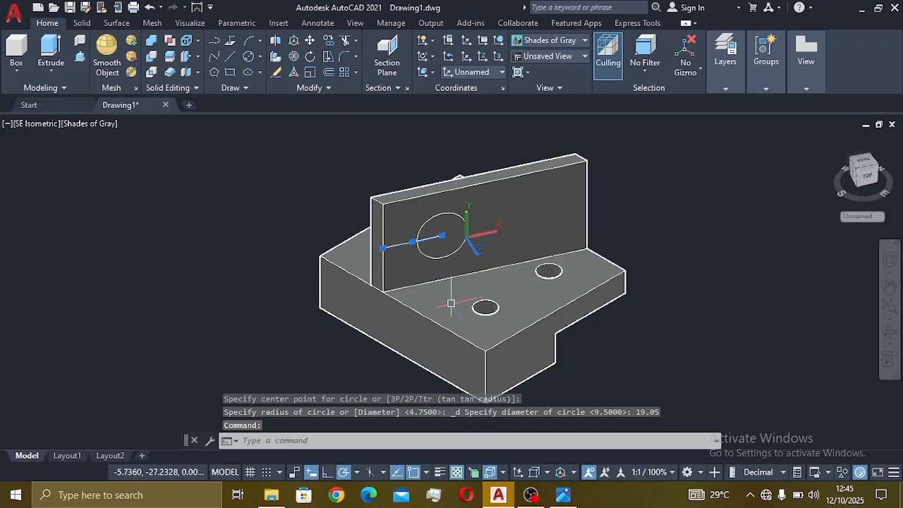
key("Return")
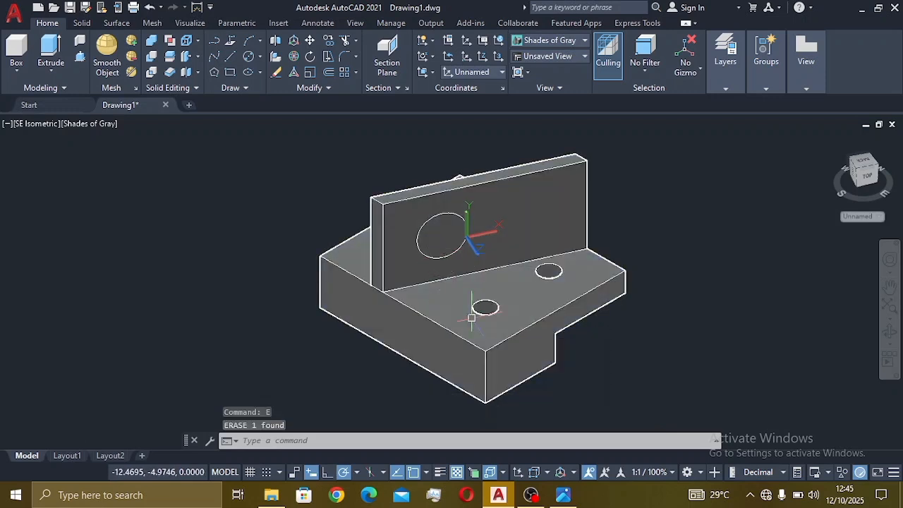
left_click(563, 495)
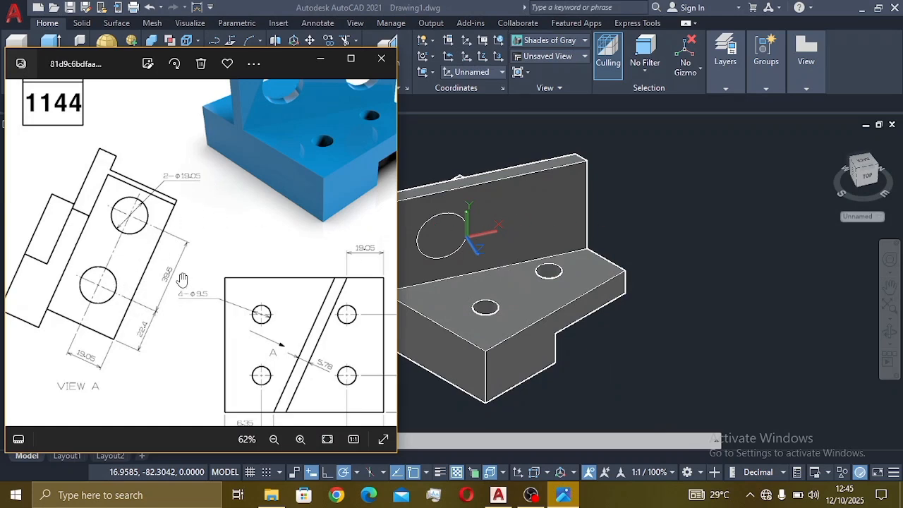
left_click(797, 241)
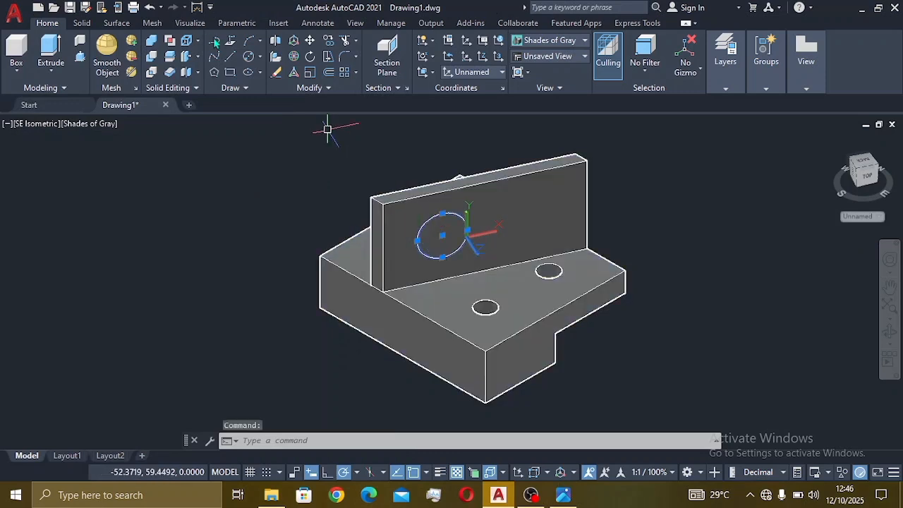
Step: Copy the 19.05 circle 39.6 units along the upright wall from its centre
left_click(328, 41)
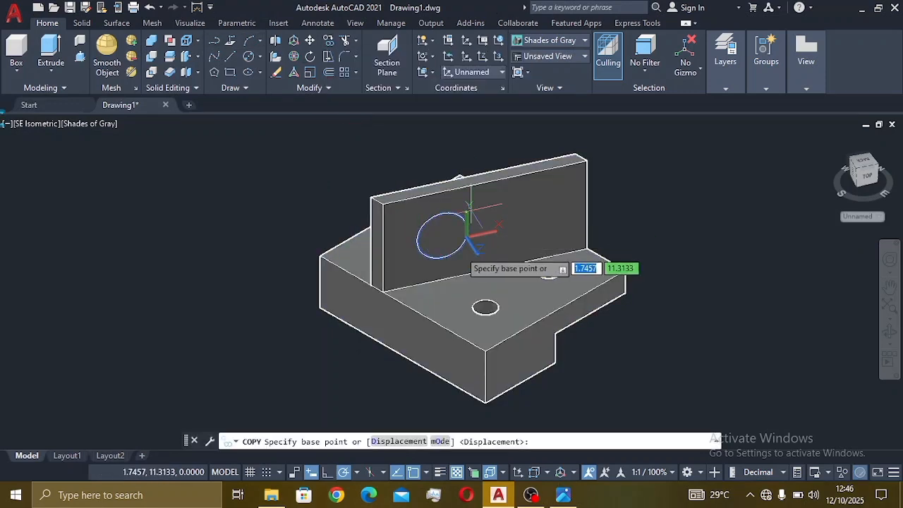
left_click(442, 235)
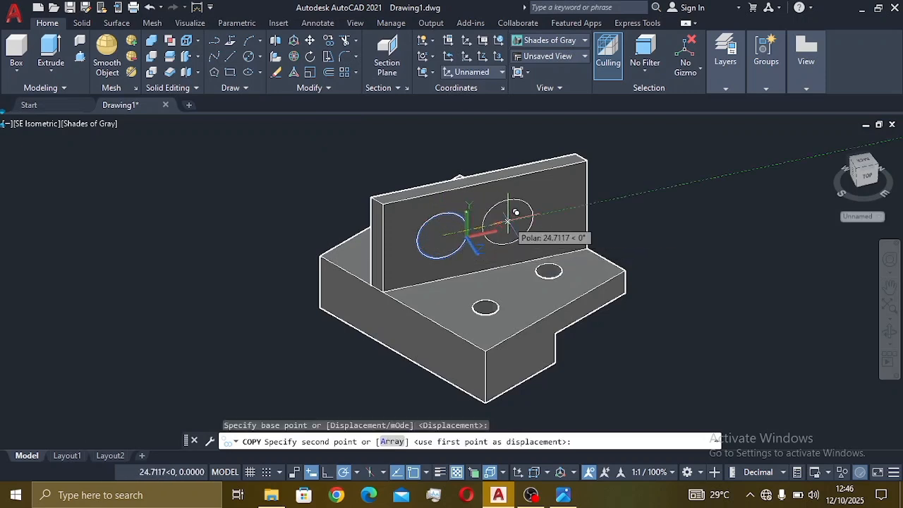
type("39.")
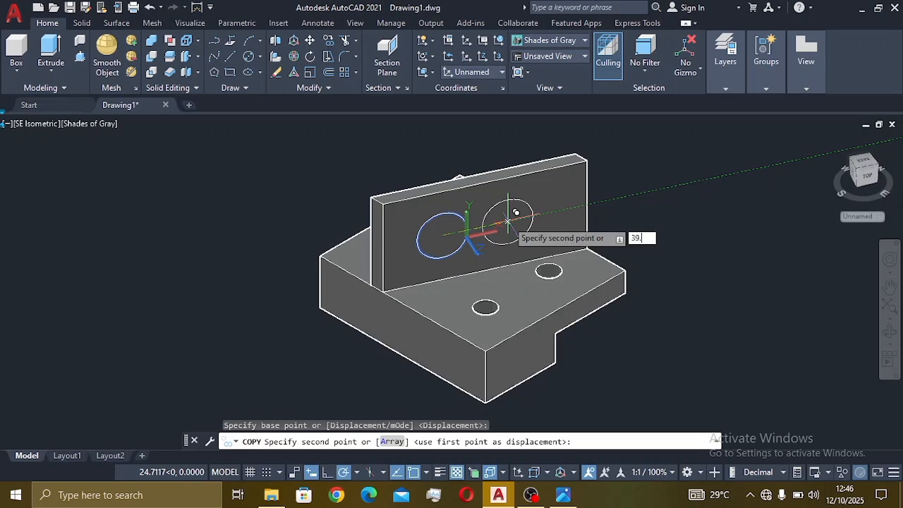
key("Return")
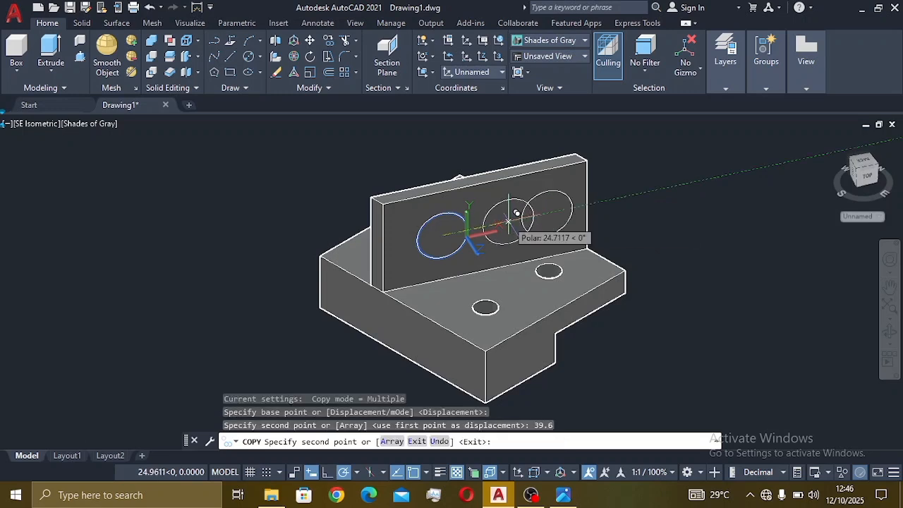
key("Escape")
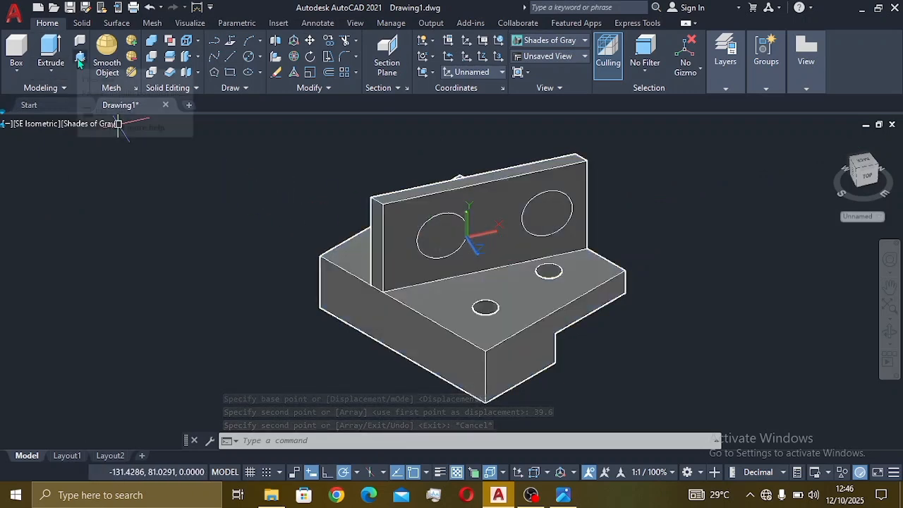
Step: Press-pull both 19.05 circles through the upright wall, then reopen the reference drawing
key("ctrl+shift+e")
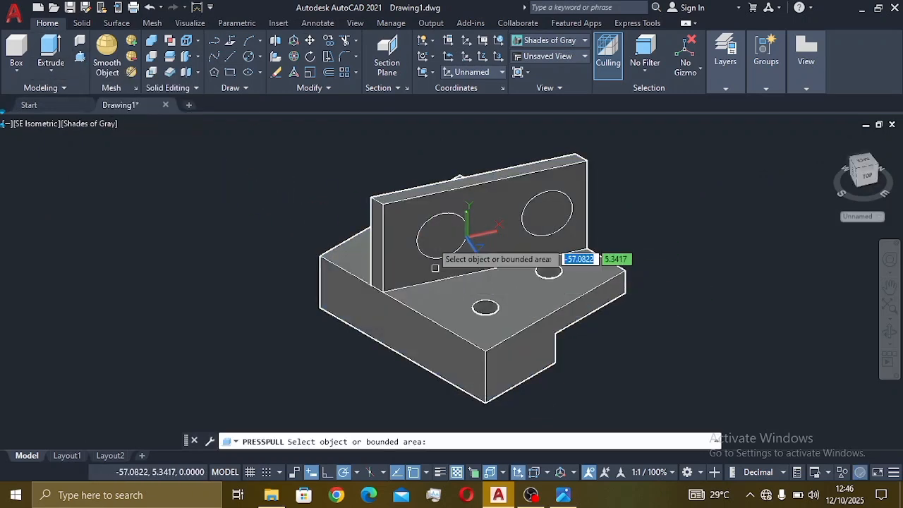
left_click(445, 228)
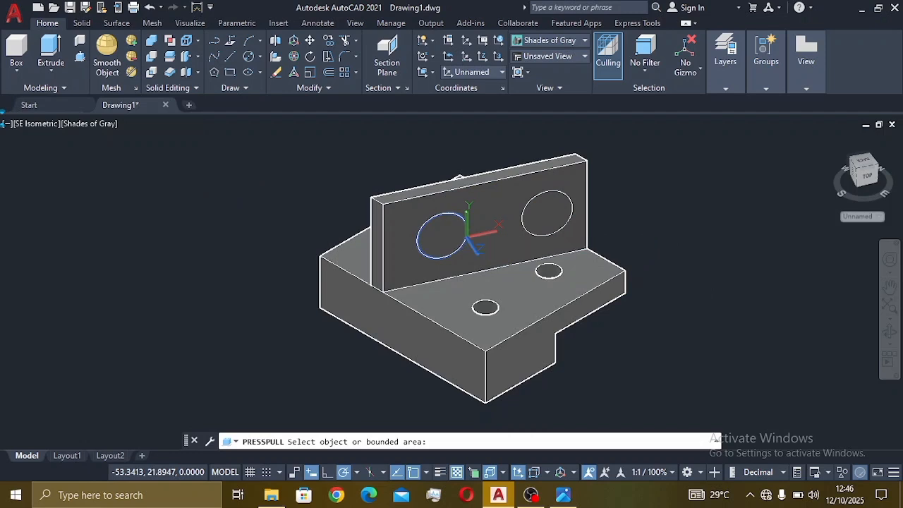
left_click(338, 170)
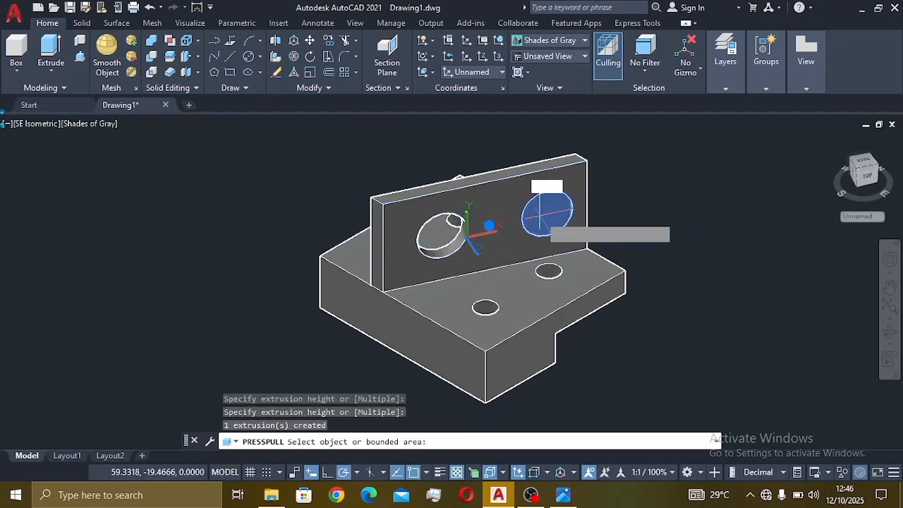
key("Return")
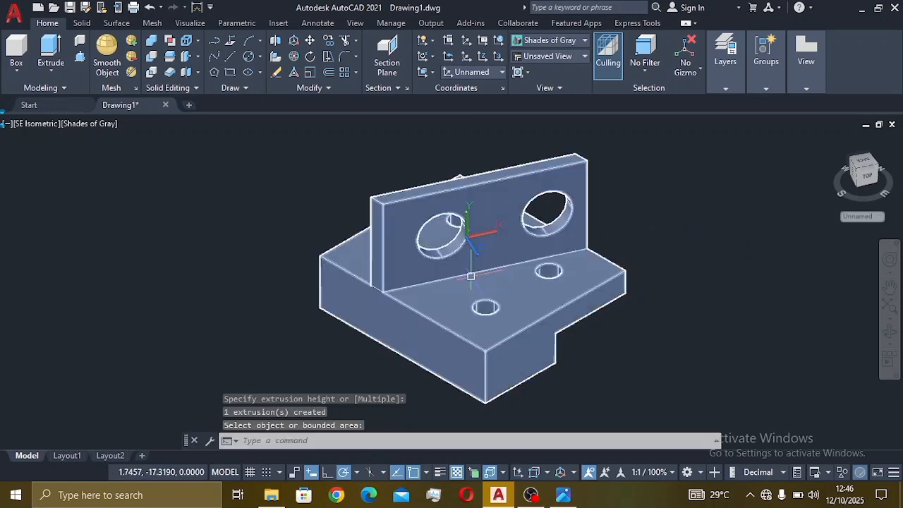
scroll(473, 280, "down", 4)
middle_click_drag(473, 279, 547, 278)
scroll(548, 278, "up", 3)
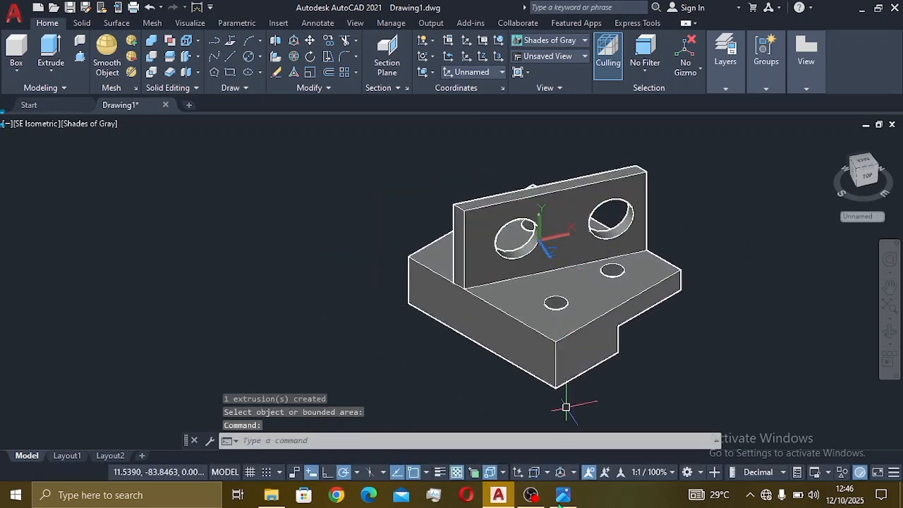
left_click(564, 496)
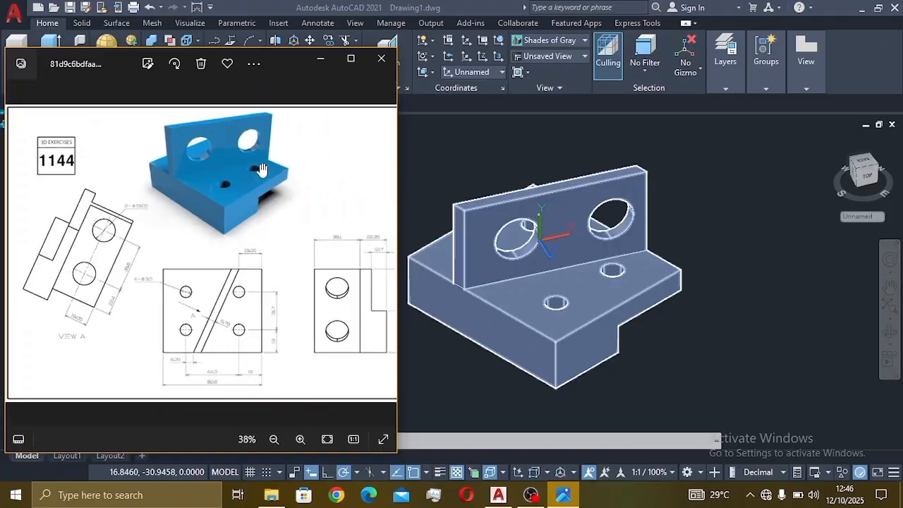